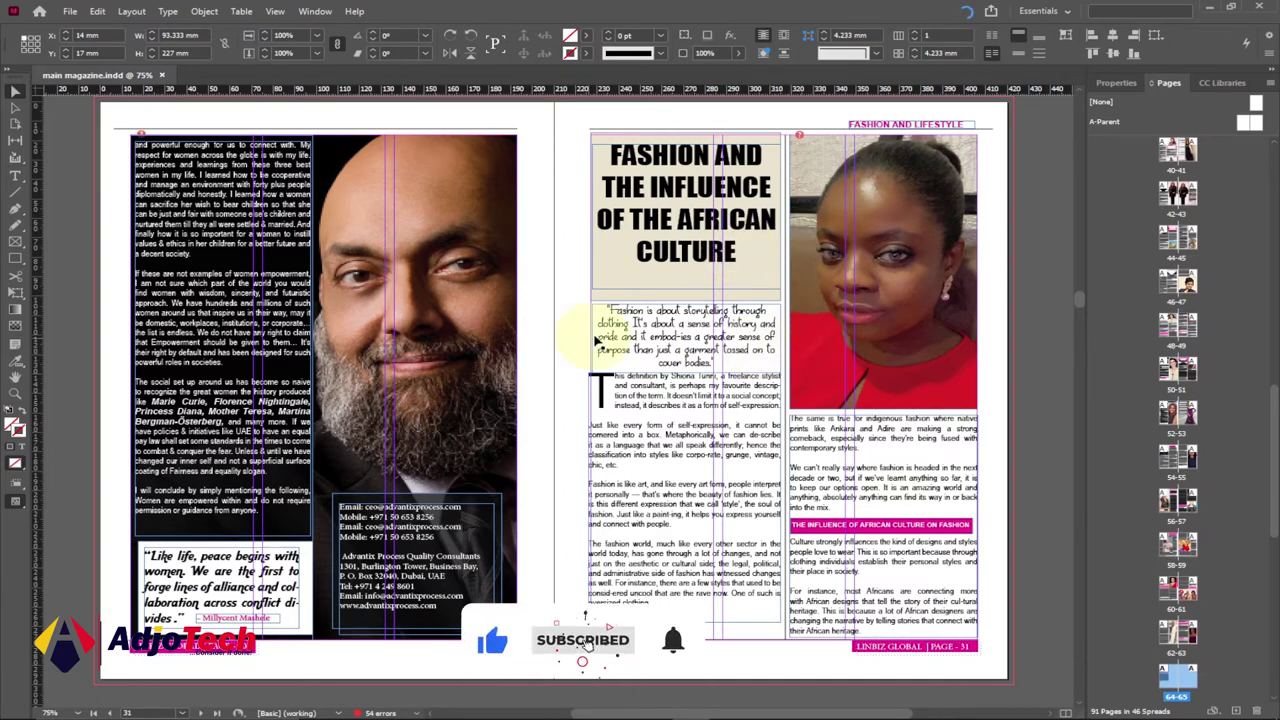
Look through the finished magazine's spreads in main magazine.indd, going back from page 31 to page 21.
scroll(598, 313, "up", 10)
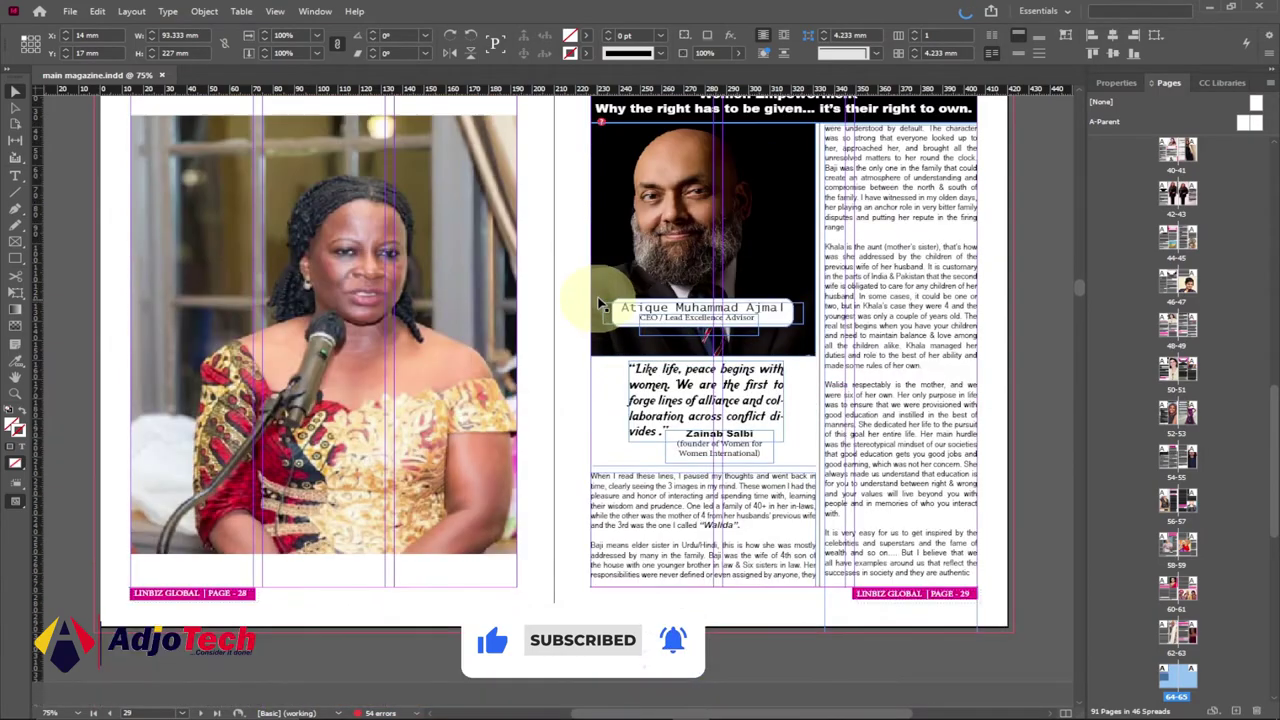
scroll(598, 300, "up", 10)
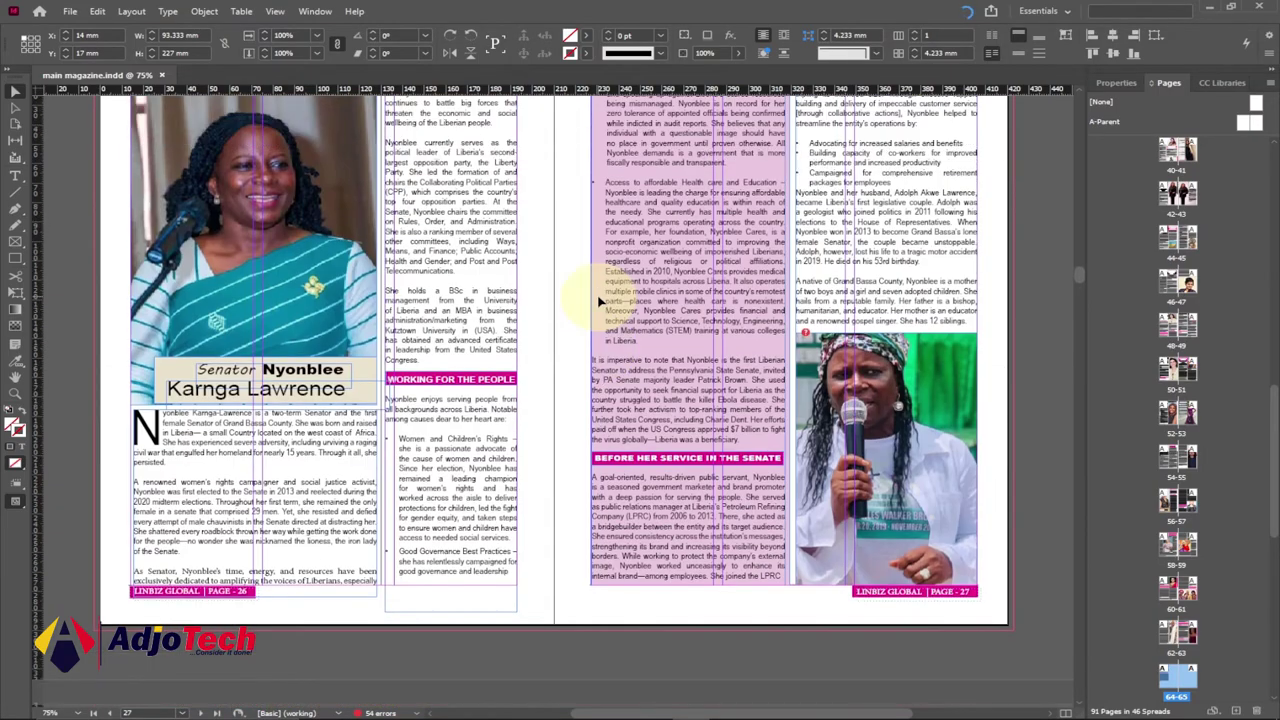
scroll(575, 204, "up", 10)
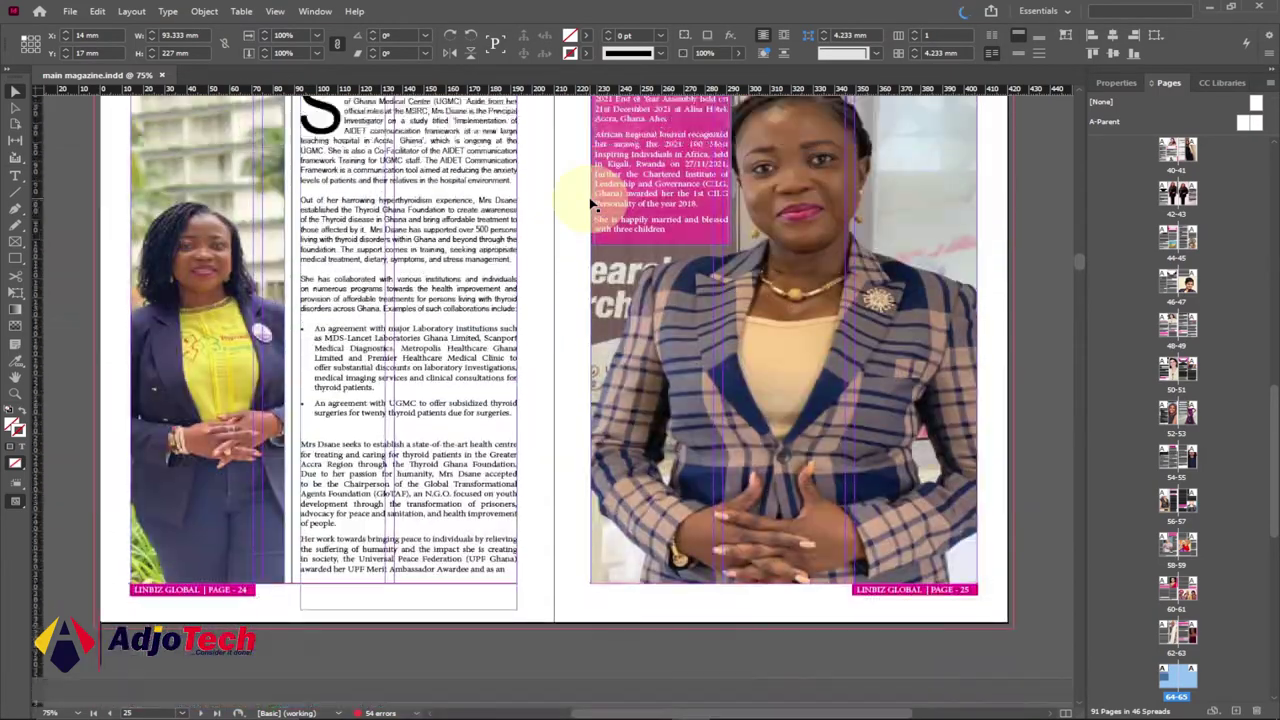
scroll(592, 204, "up", 3)
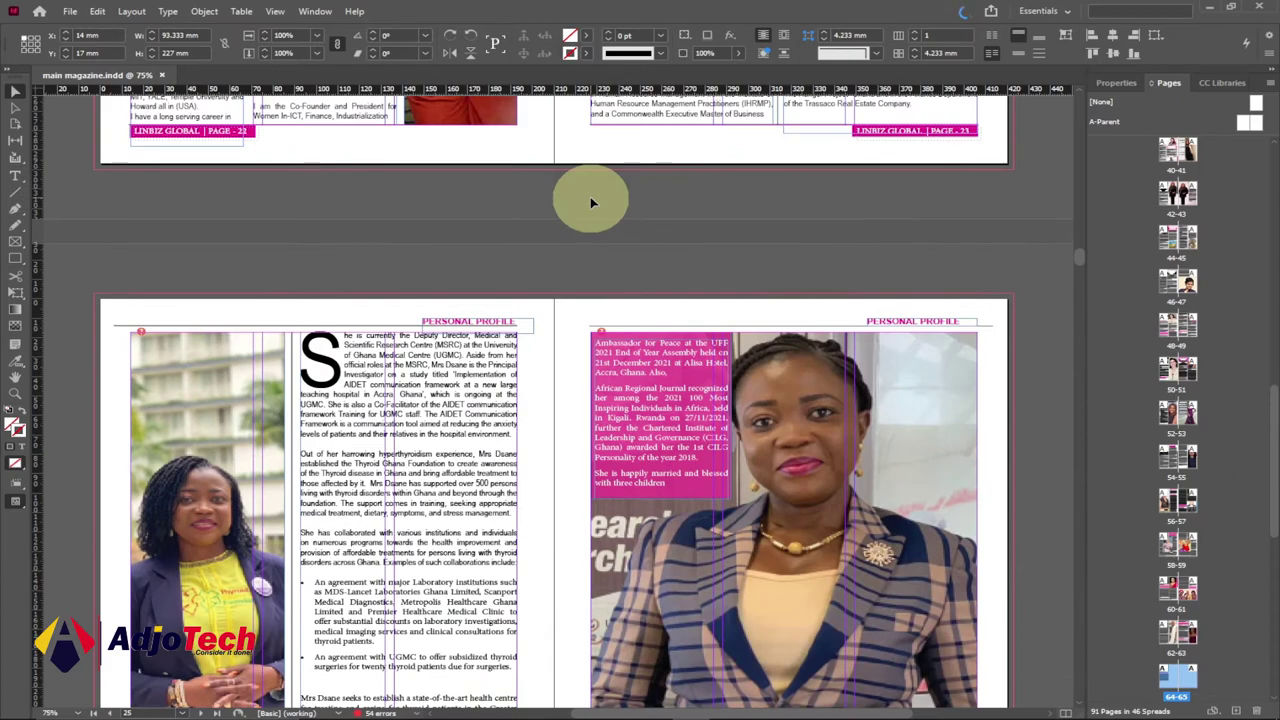
scroll(590, 196, "up", 10)
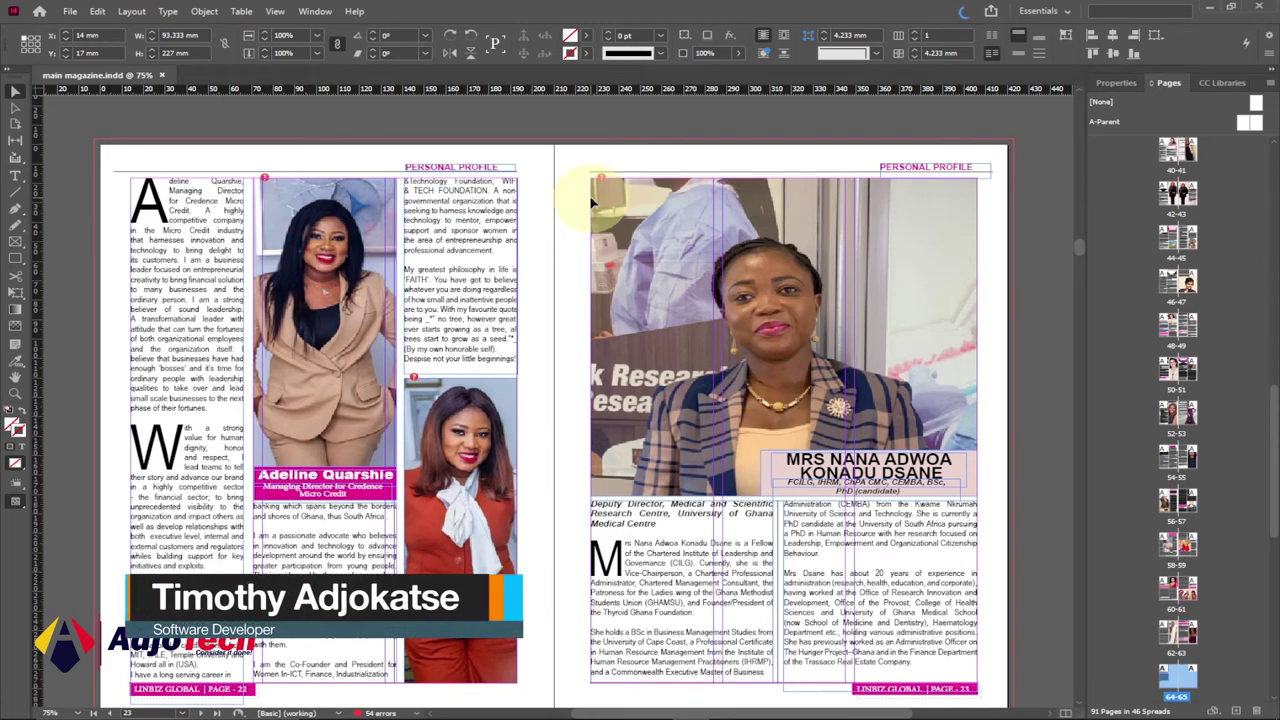
scroll(592, 203, "up", 10)
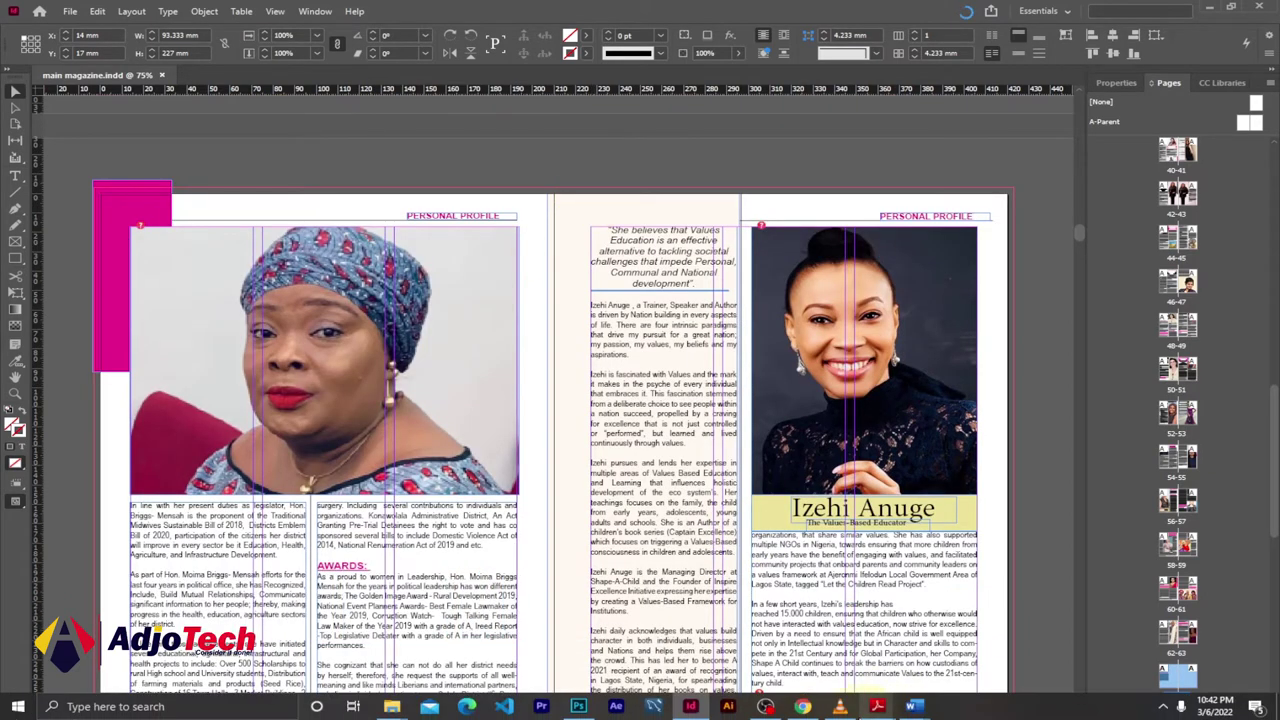
Switch to Adobe Reader and look through the opening articles of main magazine.pdf, ending at the editor's note.
mouse_move(878, 708)
left_click(1190, 665)
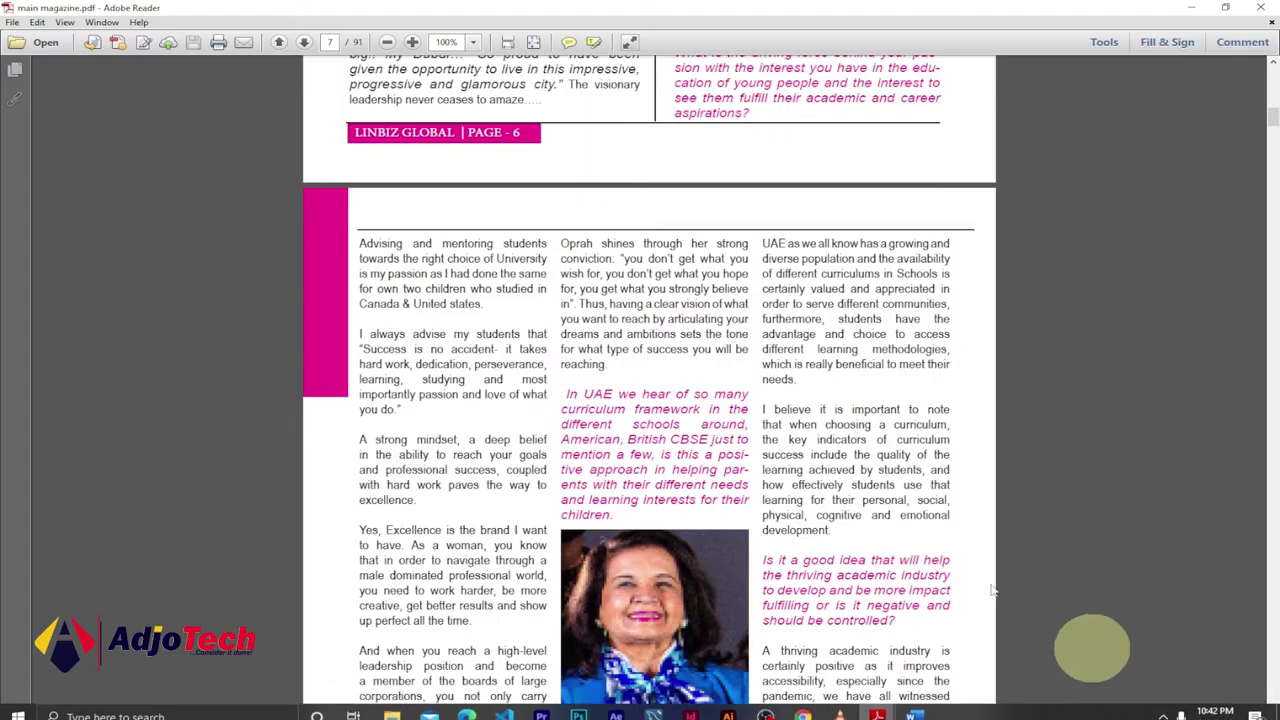
scroll(765, 441, "down", 10)
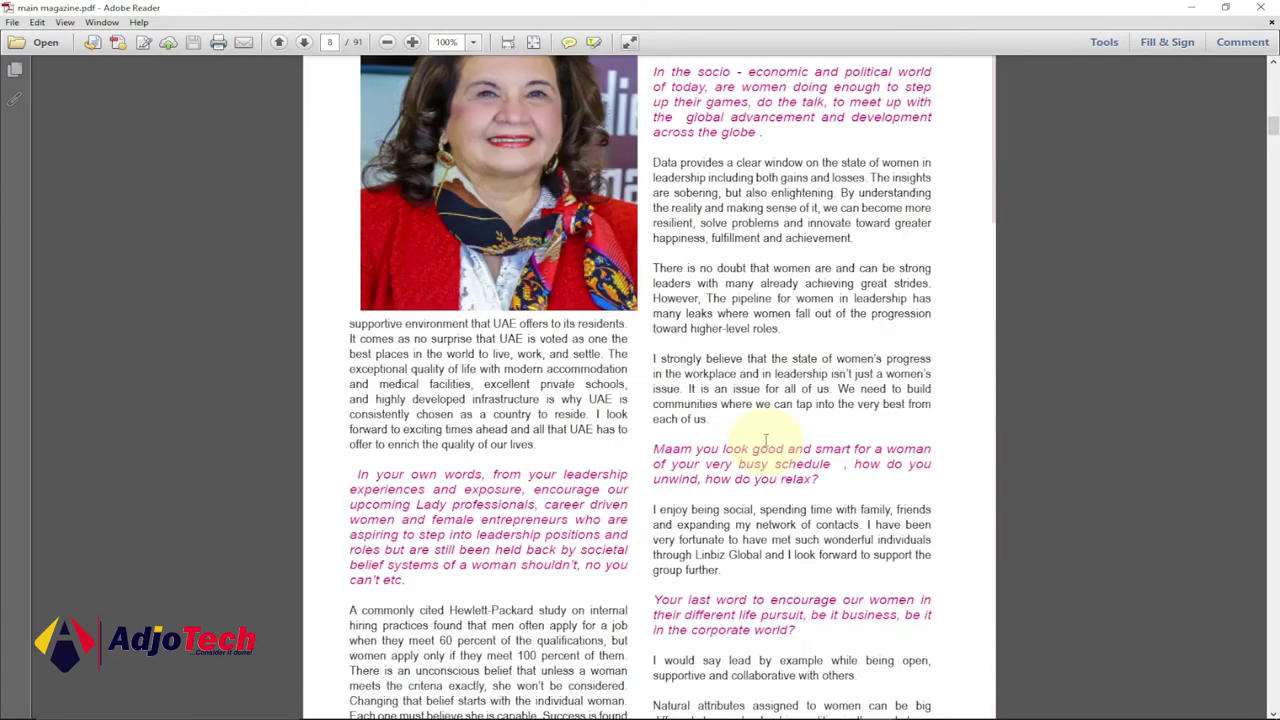
scroll(765, 441, "down", 15)
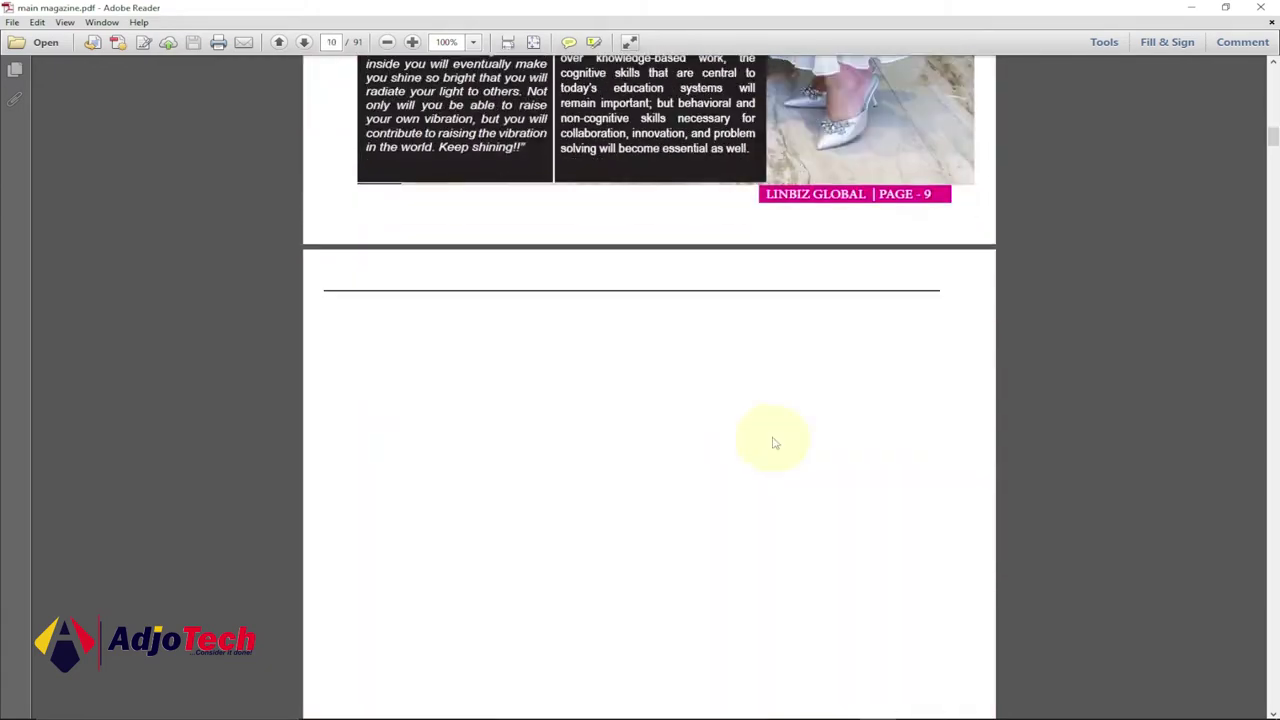
scroll(773, 443, "down", 10)
scroll(780, 440, "up", 6)
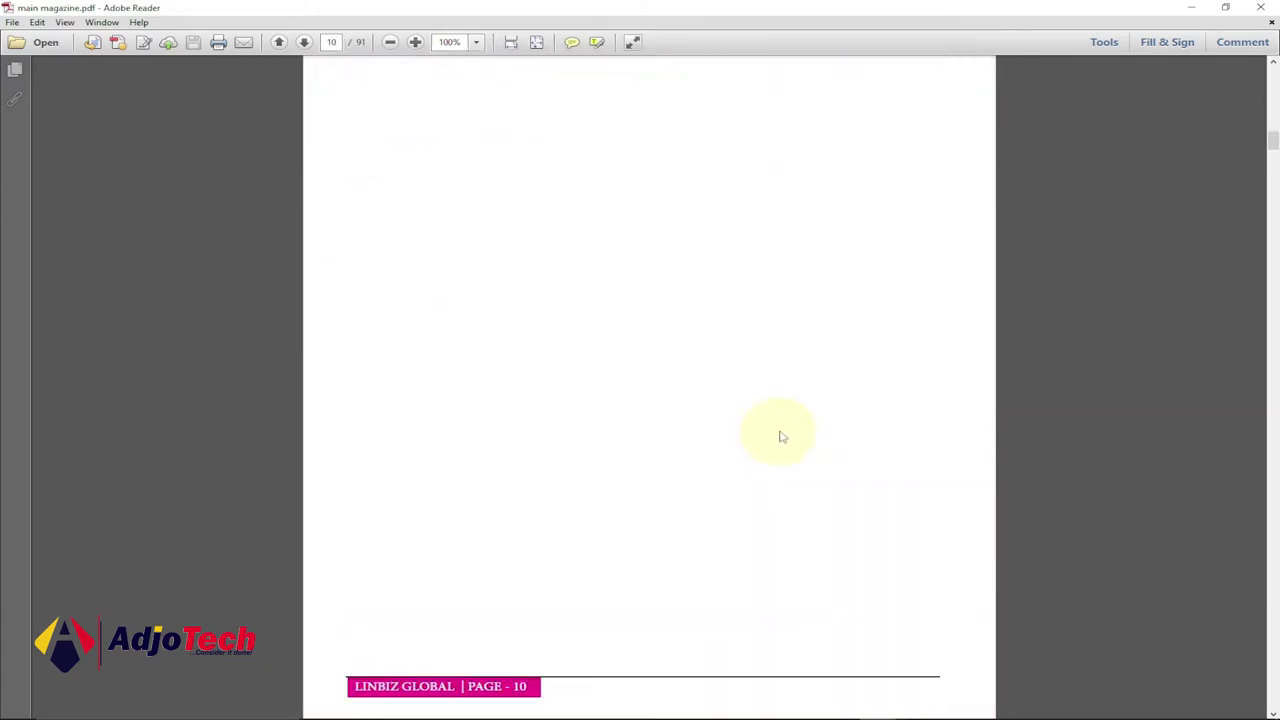
scroll(782, 437, "up", 20)
scroll(783, 430, "up", 12)
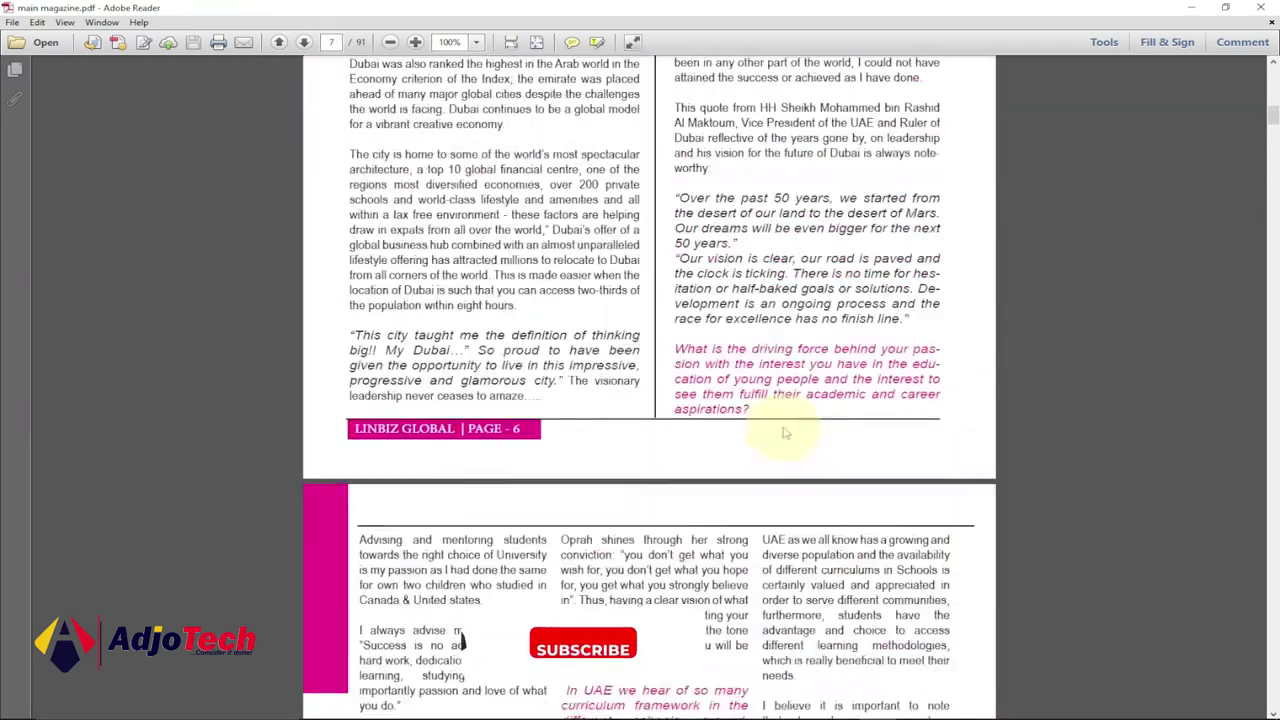
scroll(785, 432, "up", 15)
scroll(782, 425, "up", 15)
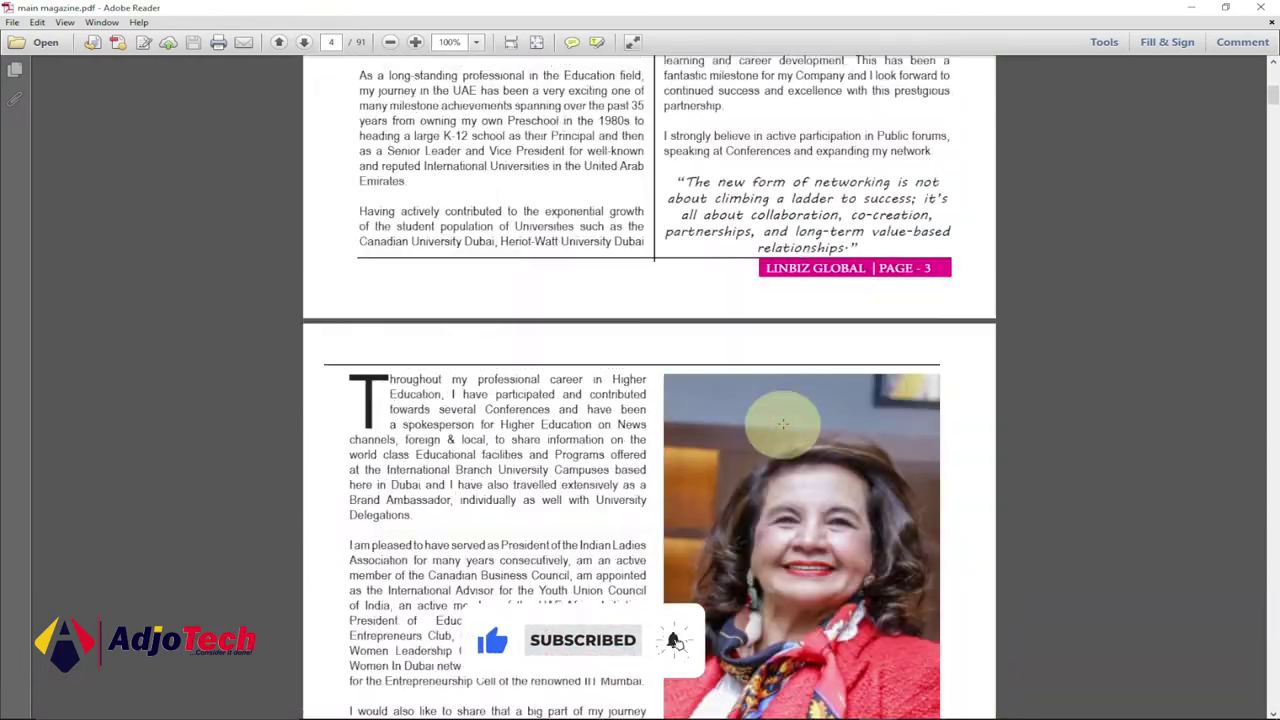
scroll(783, 424, "up", 15)
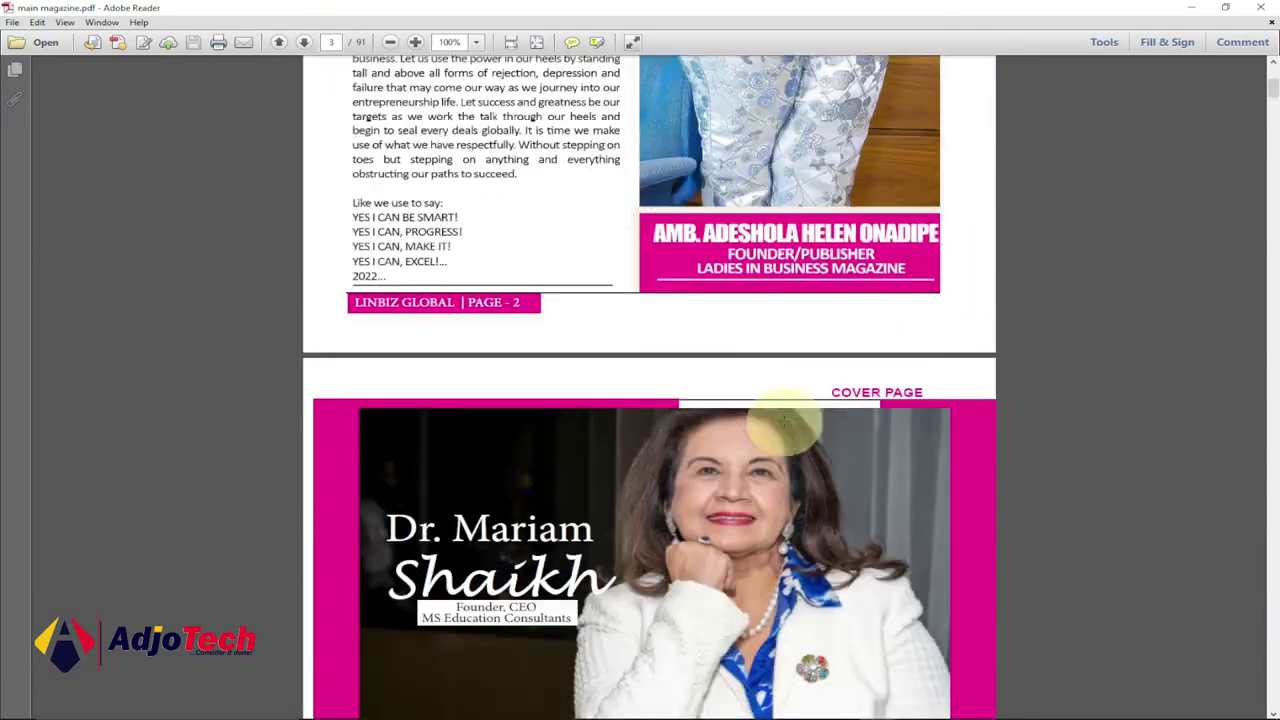
scroll(785, 425, "up", 10)
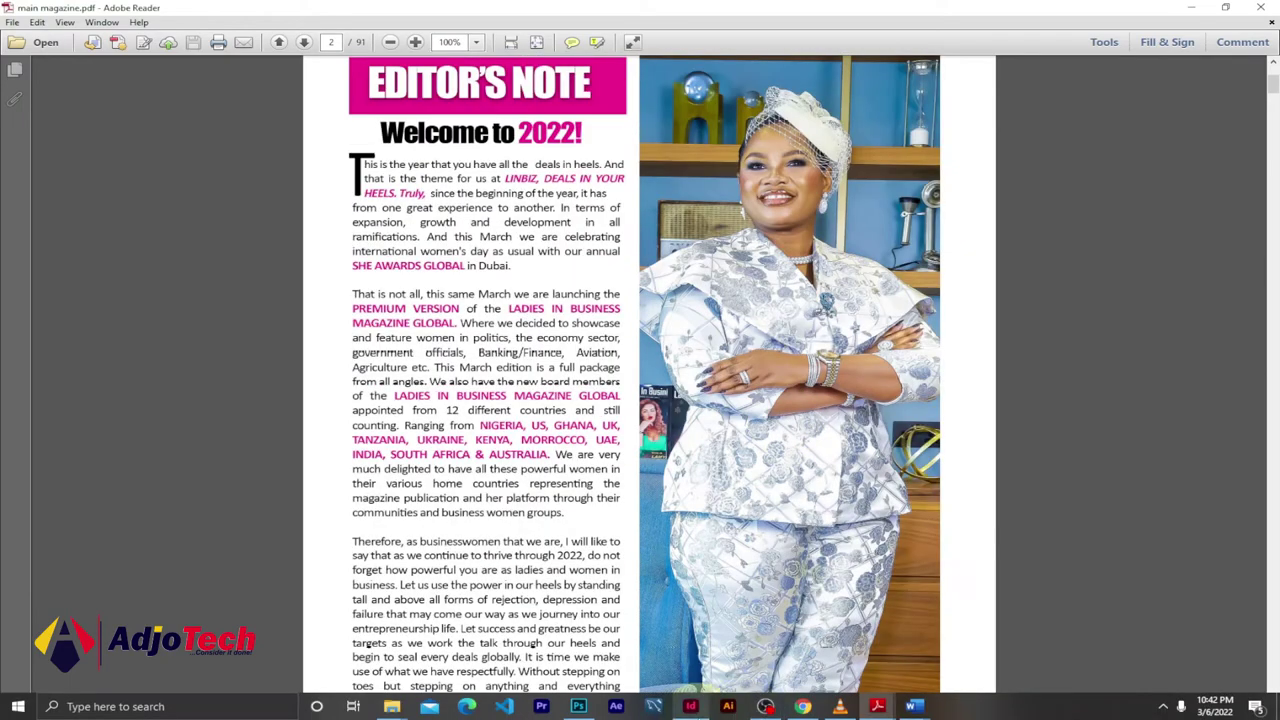
Switch back to InDesign and start a new print document with the A4 preset.
left_click(690, 706)
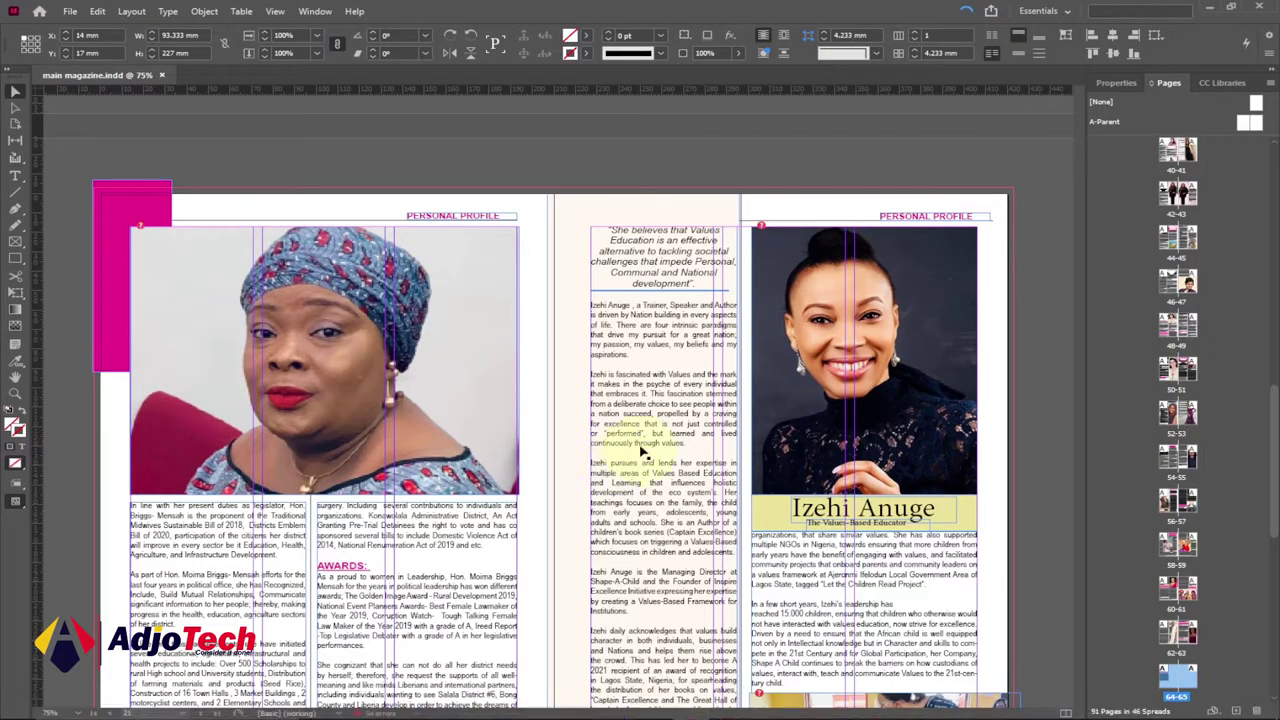
scroll(595, 390, "up", 15)
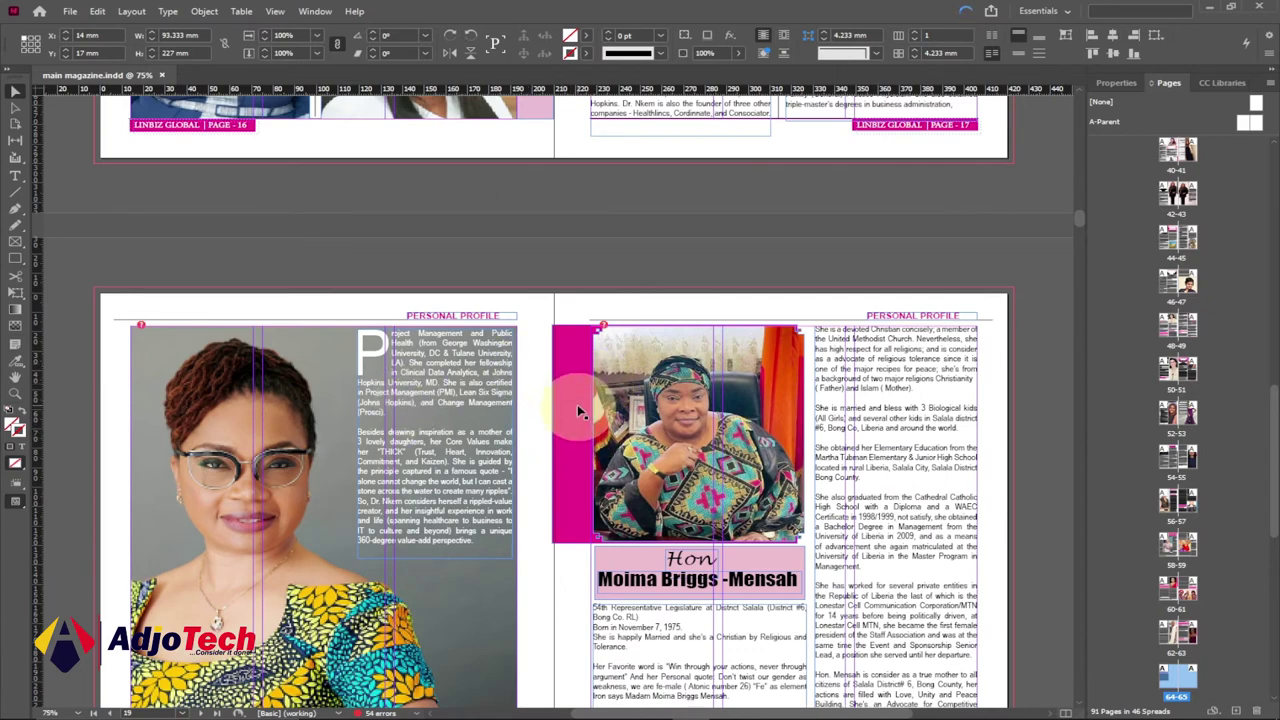
left_click(71, 14)
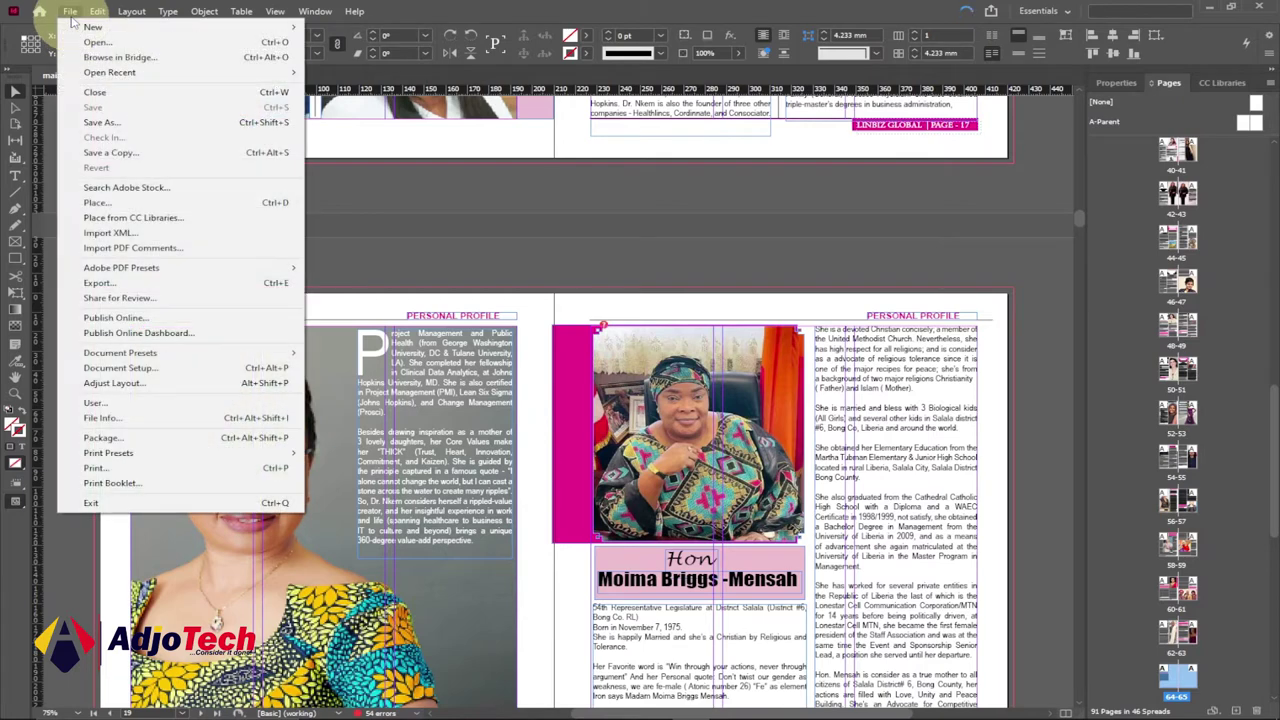
mouse_move(128, 32)
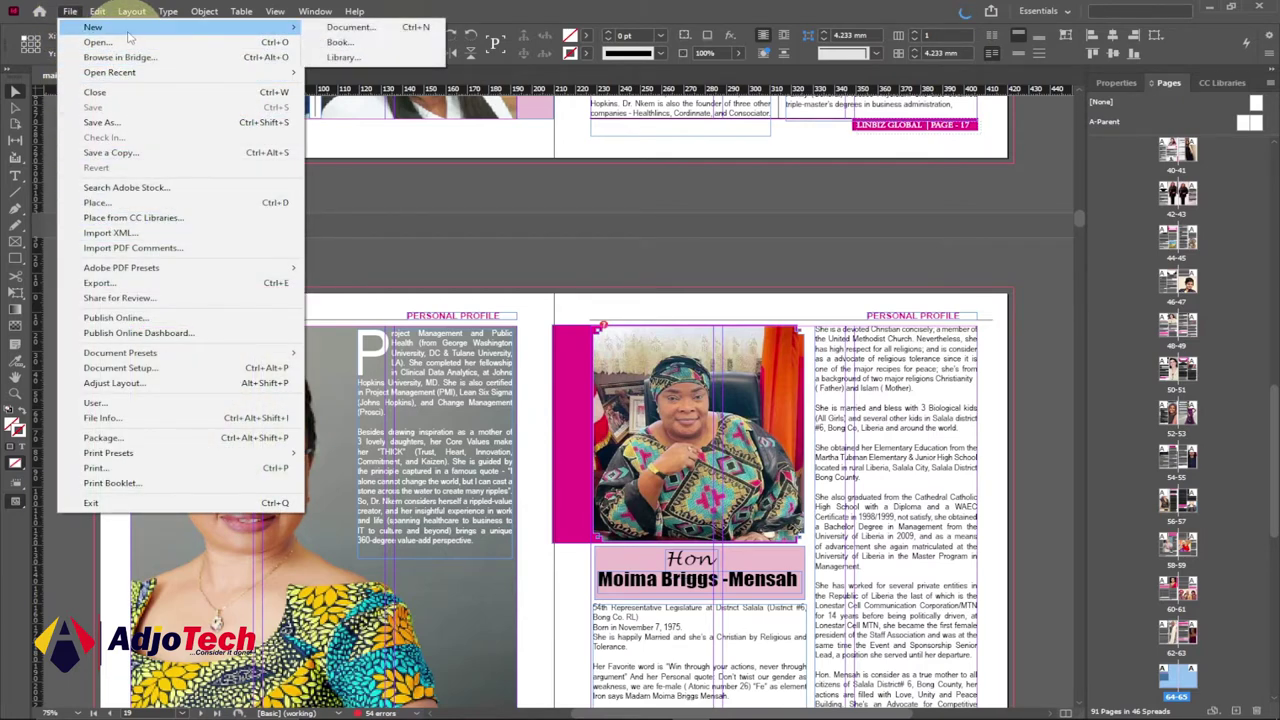
left_click(345, 28)
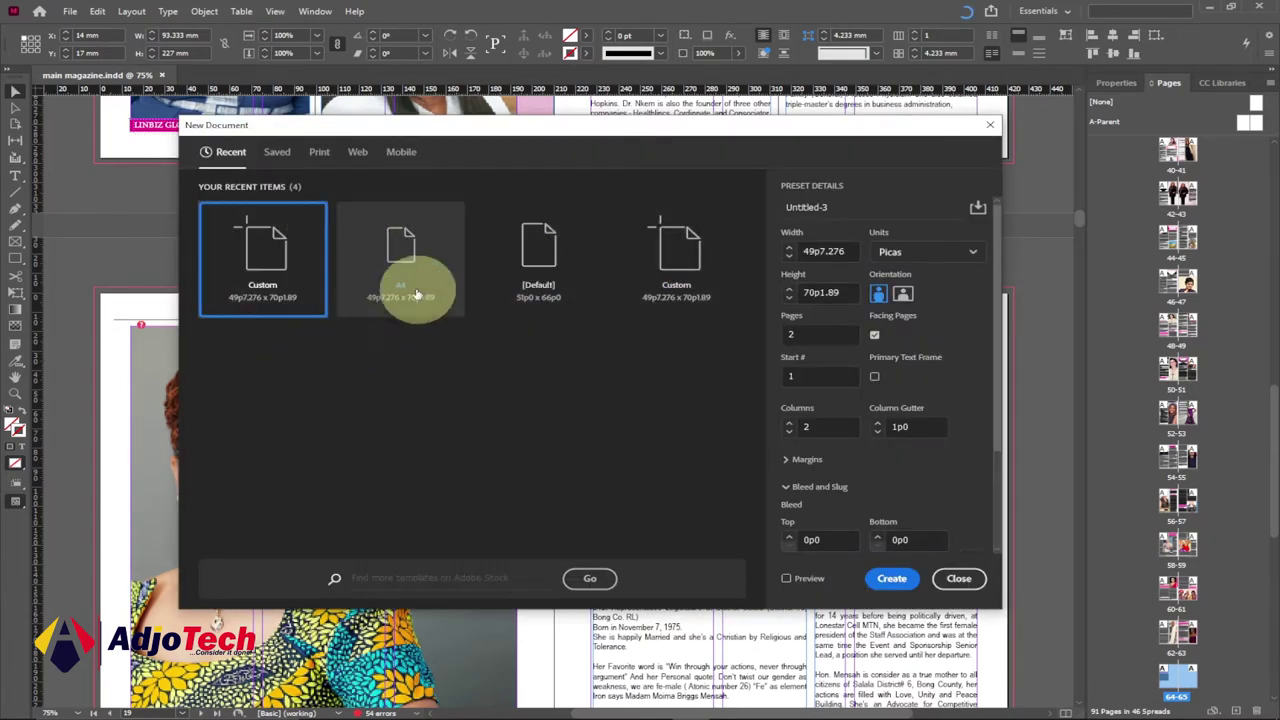
left_click(318, 155)
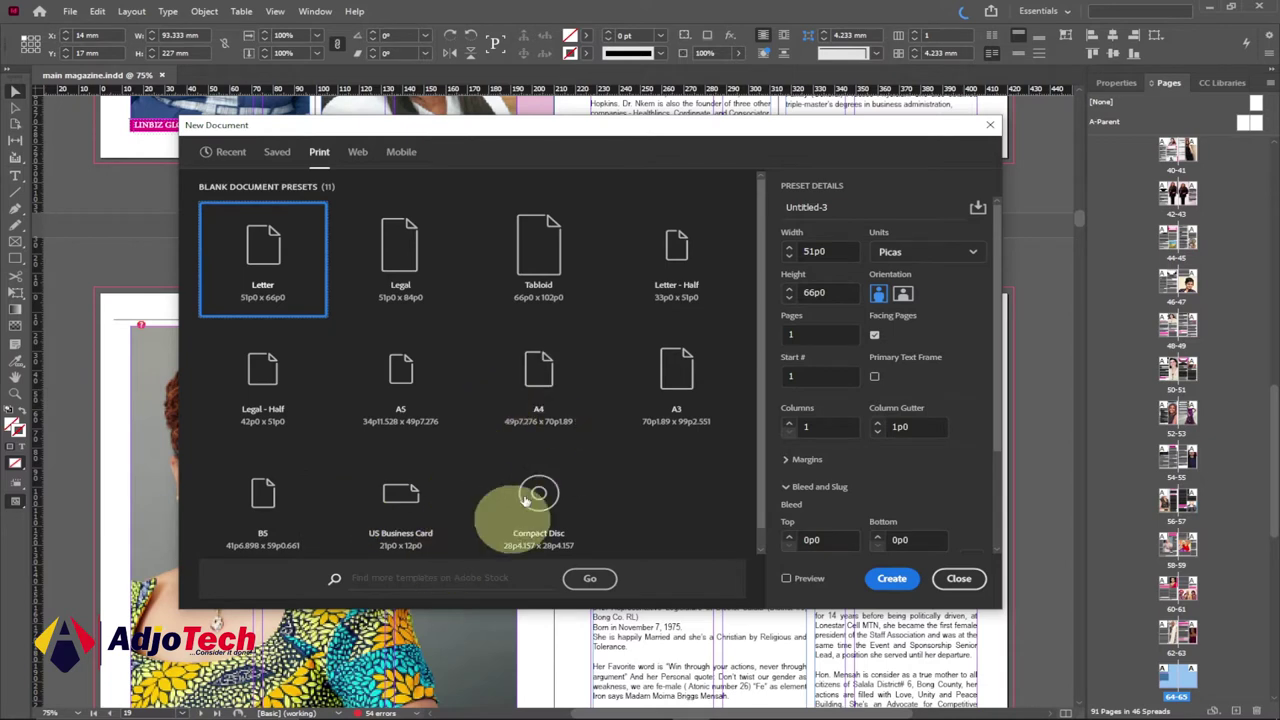
left_click(544, 400)
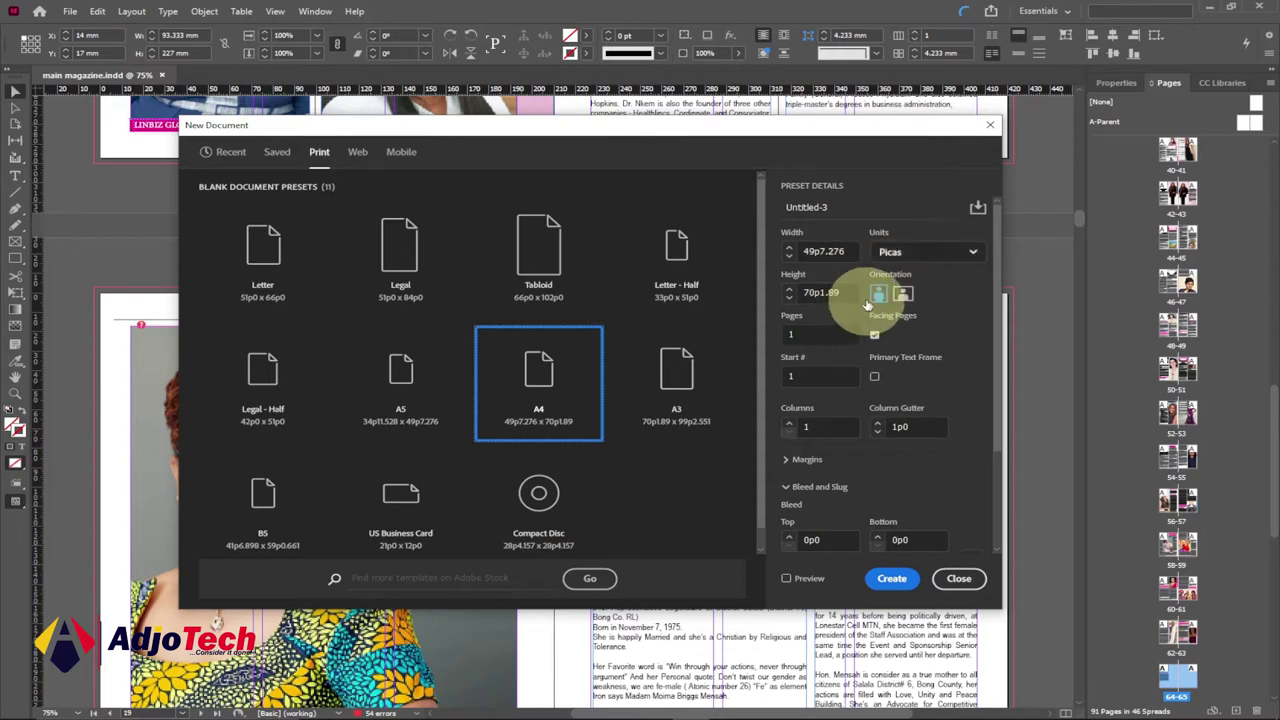
Set the new document's units to inches and its columns to 2, and create it.
left_click(975, 255)
left_click(912, 320)
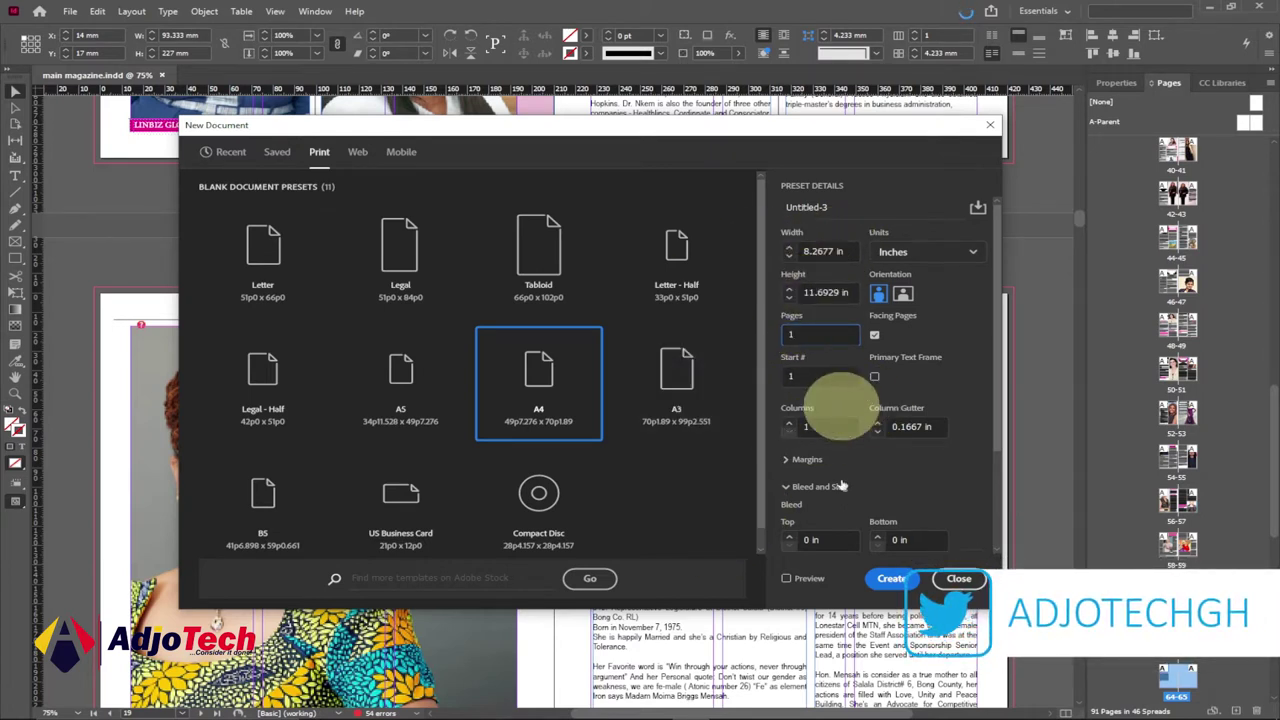
double_click(806, 426)
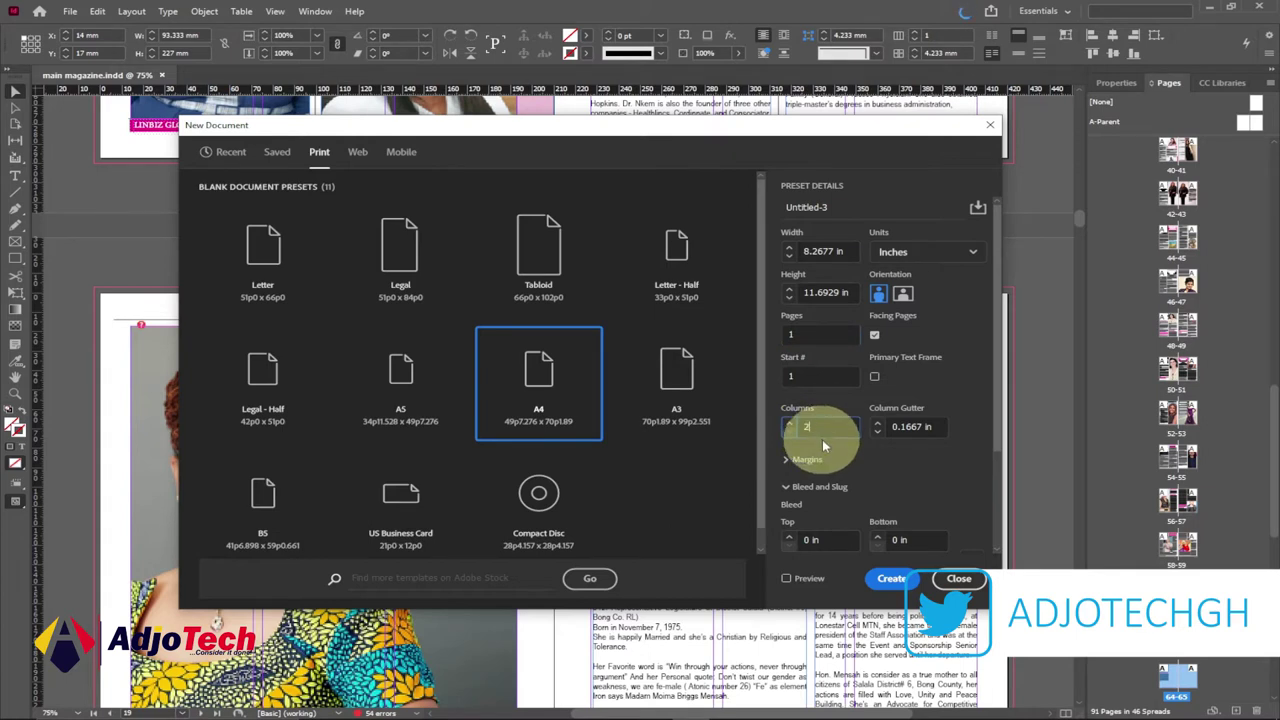
type("2")
scroll(900, 455, "down", 1)
scroll(900, 455, "down", 1)
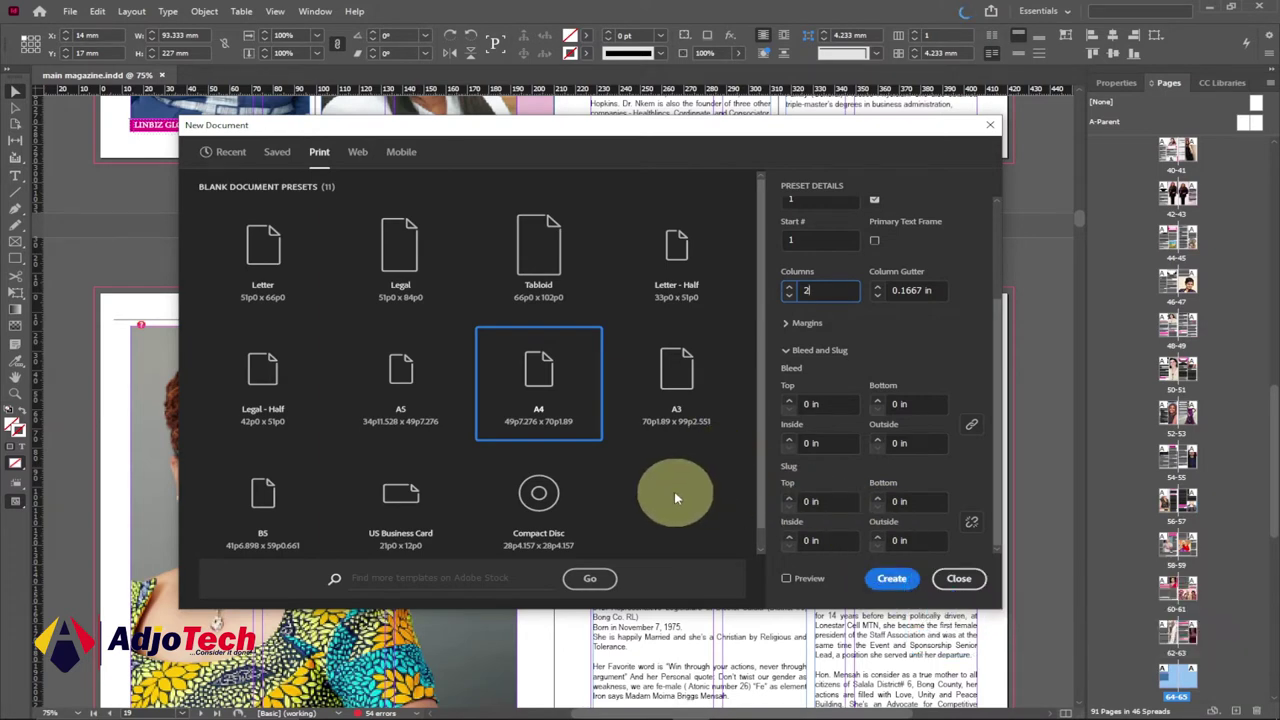
left_click(891, 579)
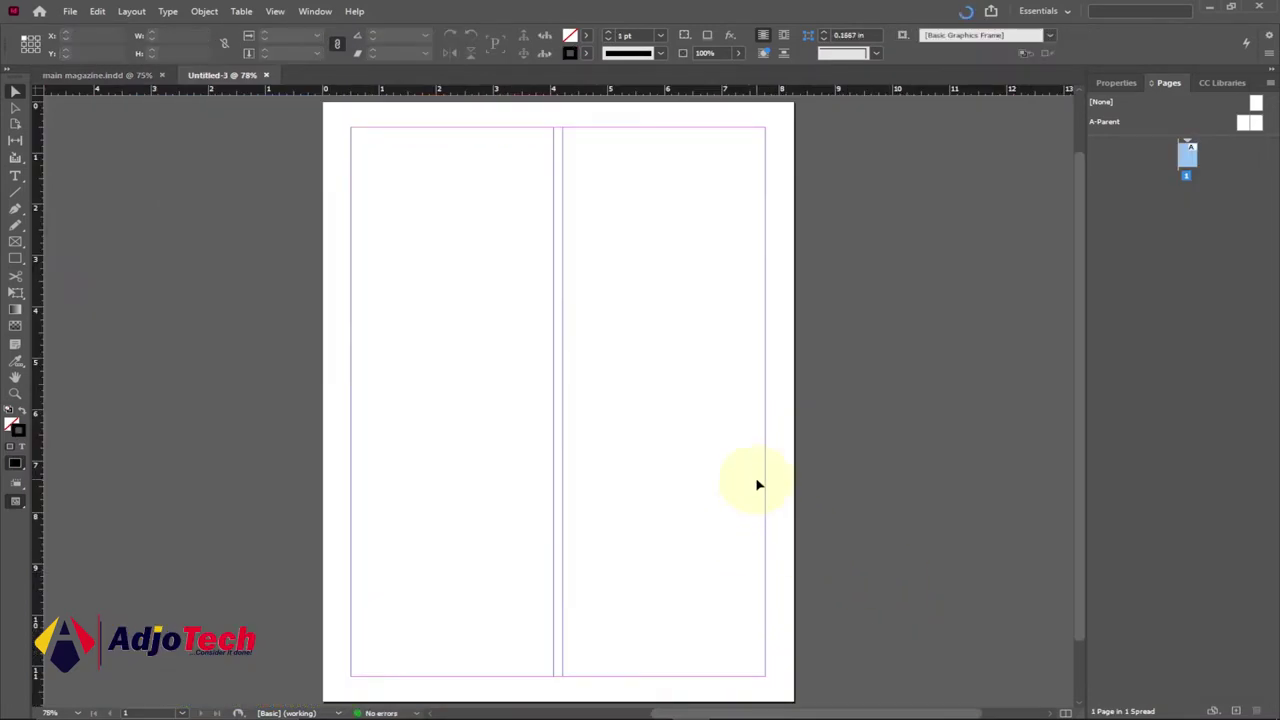
Examine the new page's layout and the document's size and margin properties.
scroll(691, 402, "up", 1)
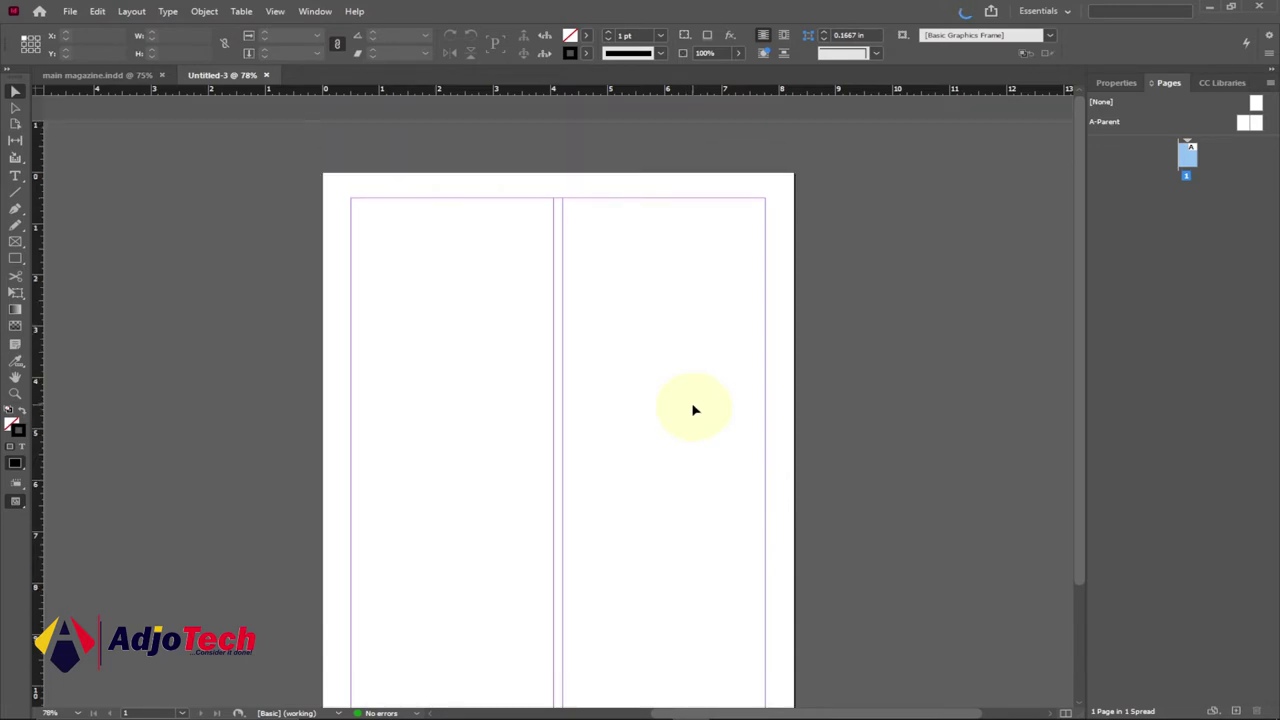
scroll(691, 402, "down", 2)
scroll(632, 412, "up", 2)
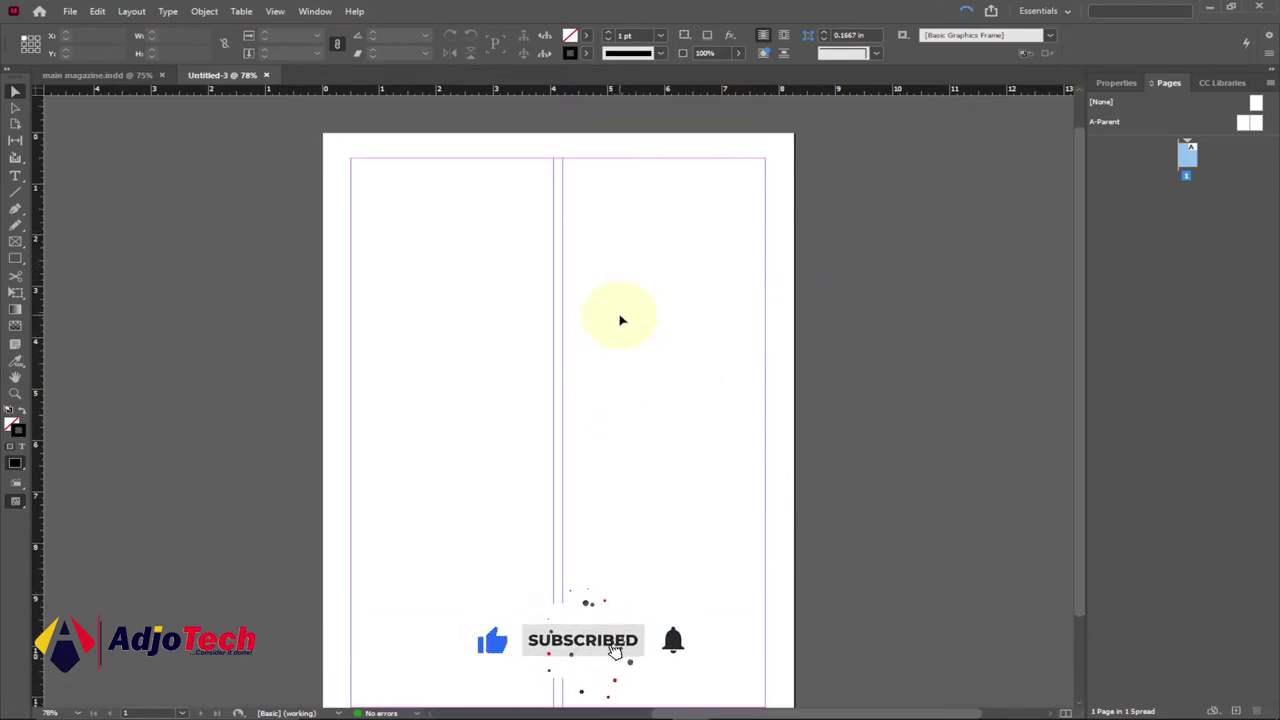
scroll(686, 320, "down", 1)
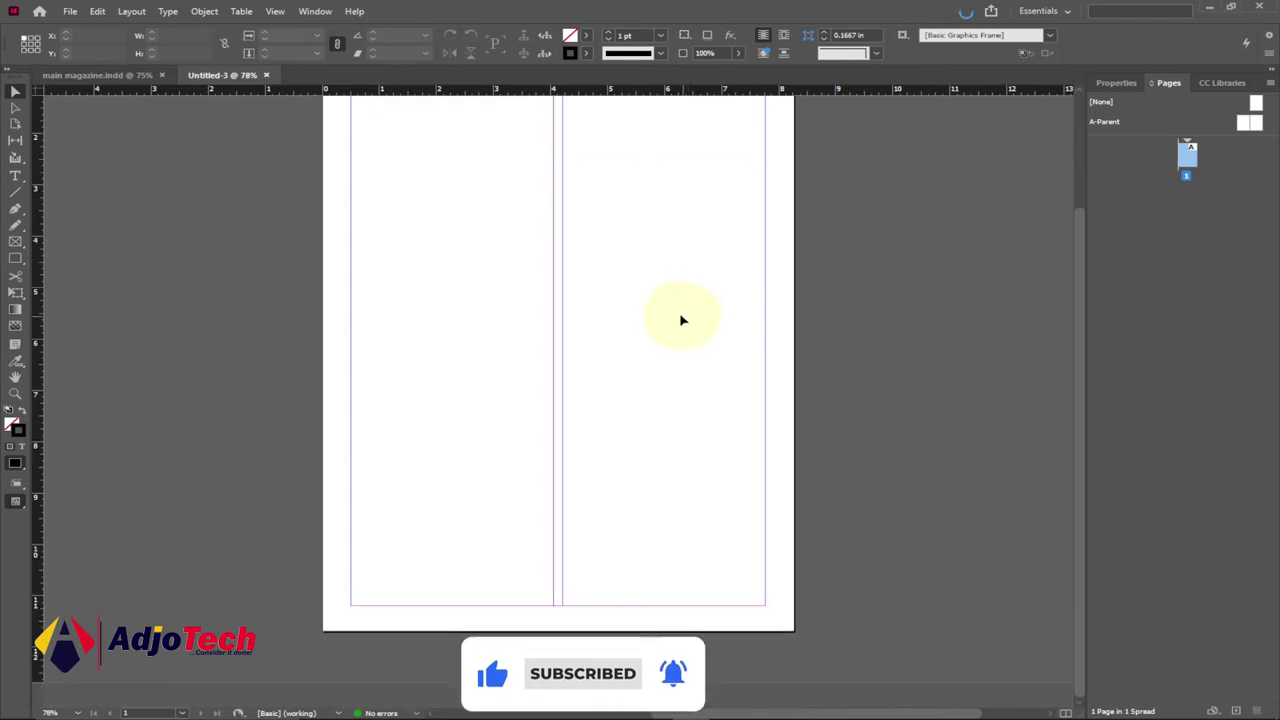
scroll(686, 318, "up", 2)
left_click(1117, 84)
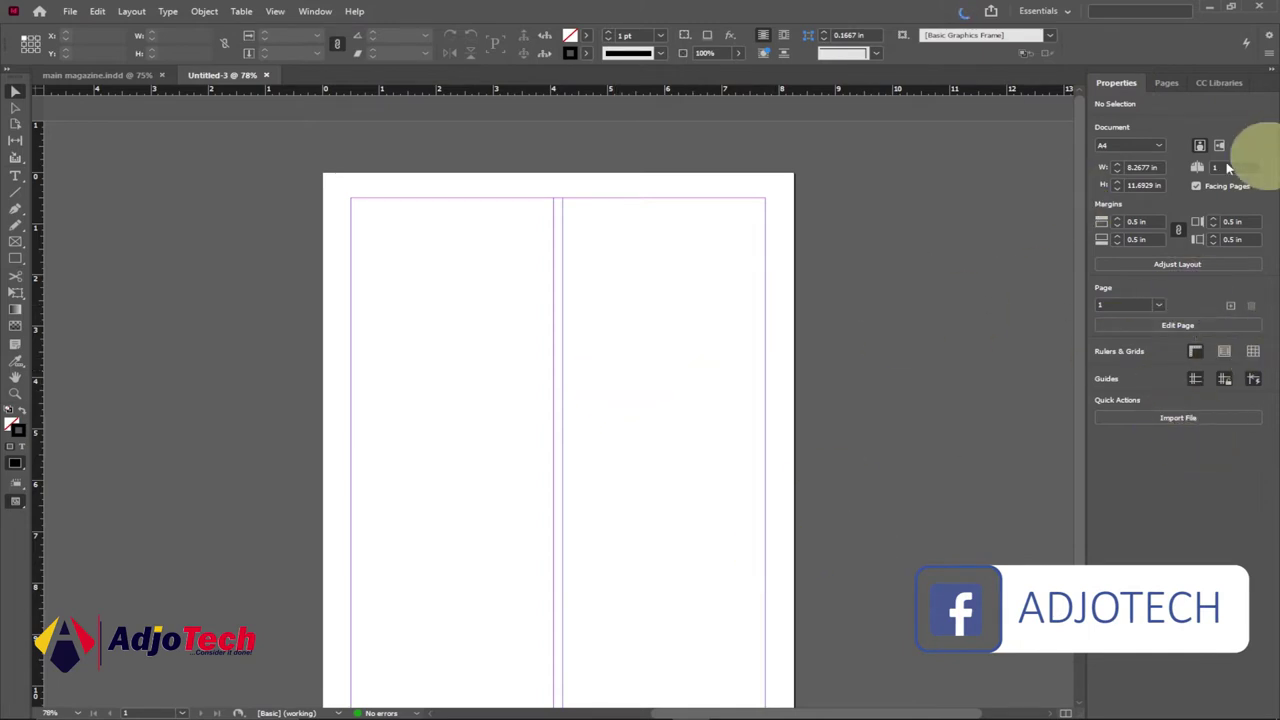
left_click(1167, 84)
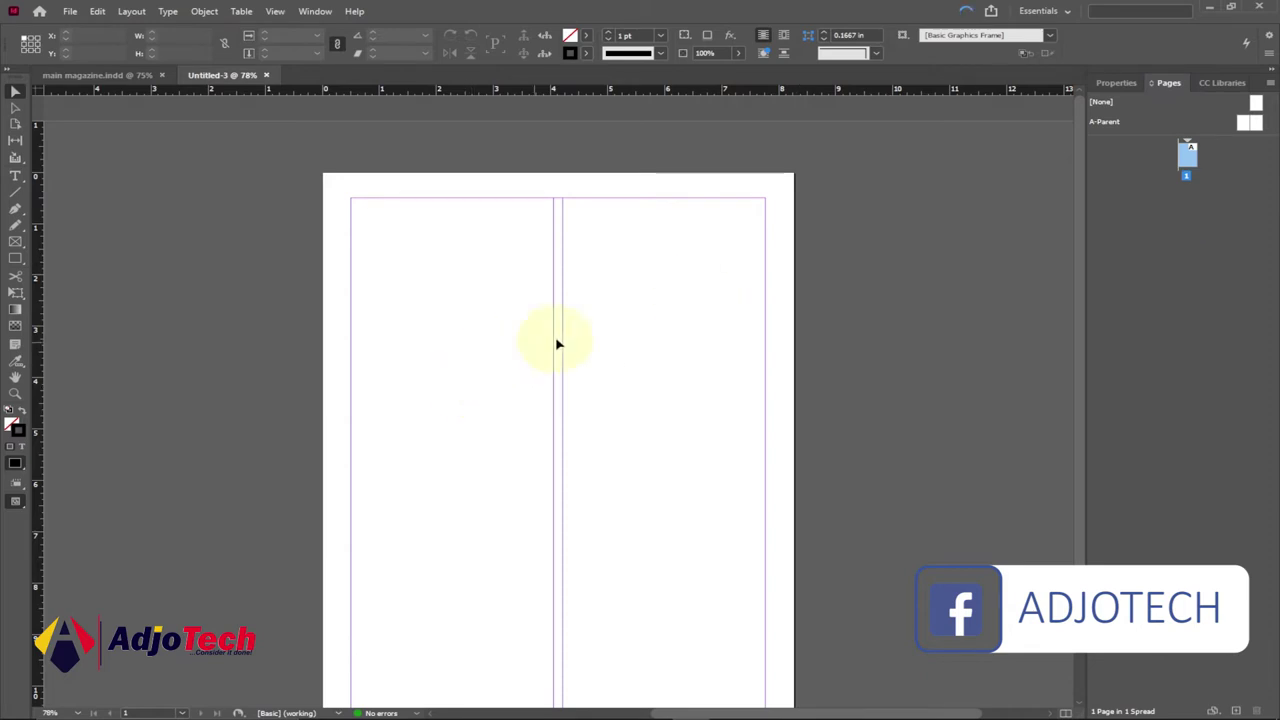
Insert 2 pages after page 1, based on A-Parent.
left_click(1187, 178)
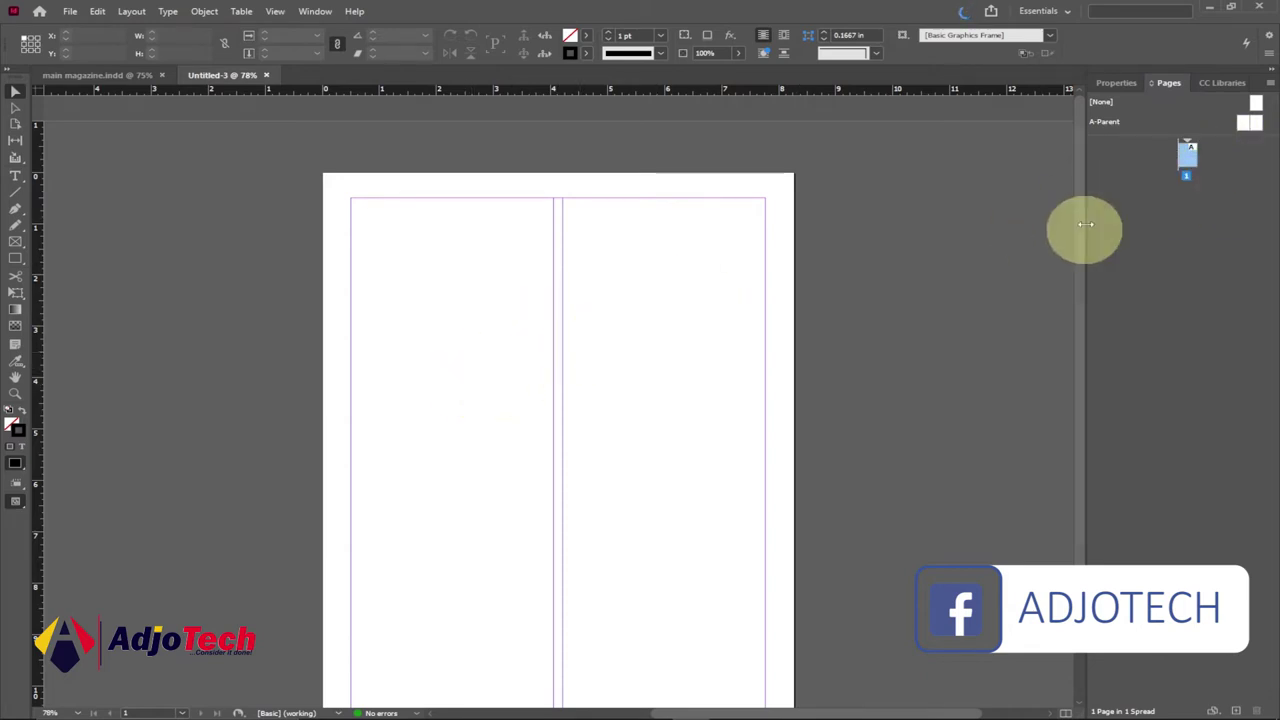
right_click(1174, 195)
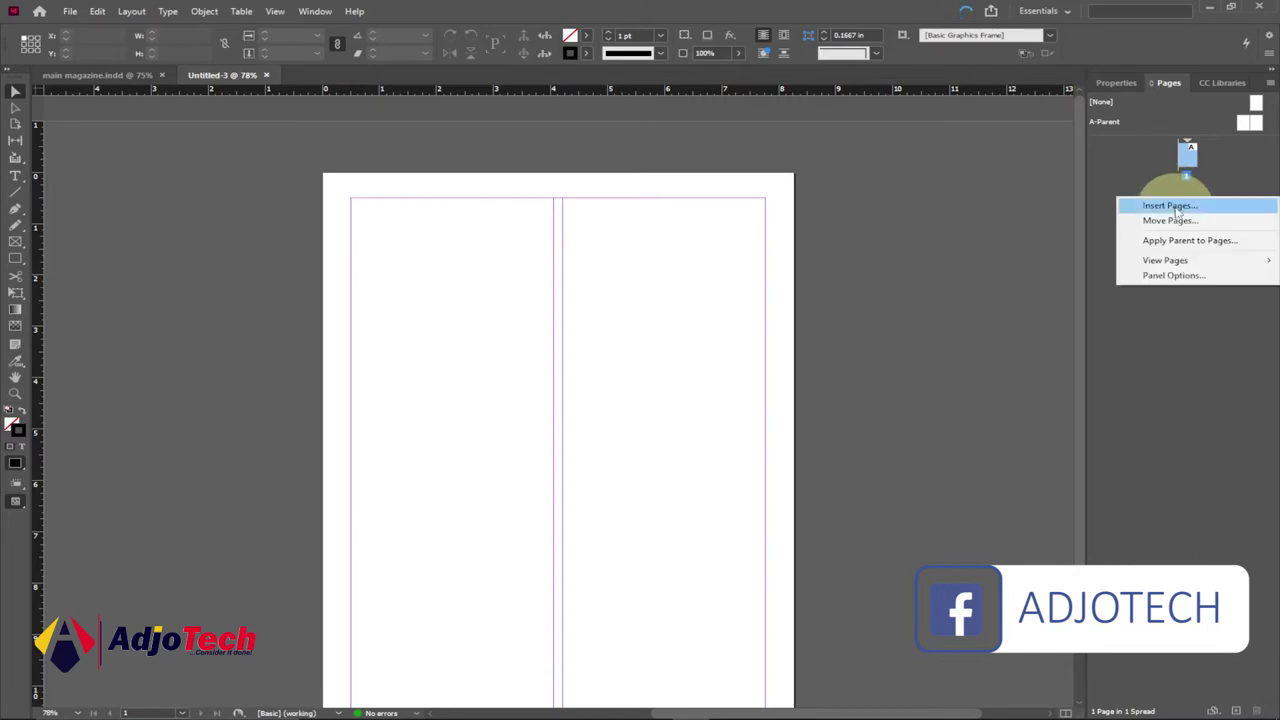
left_click(1170, 206)
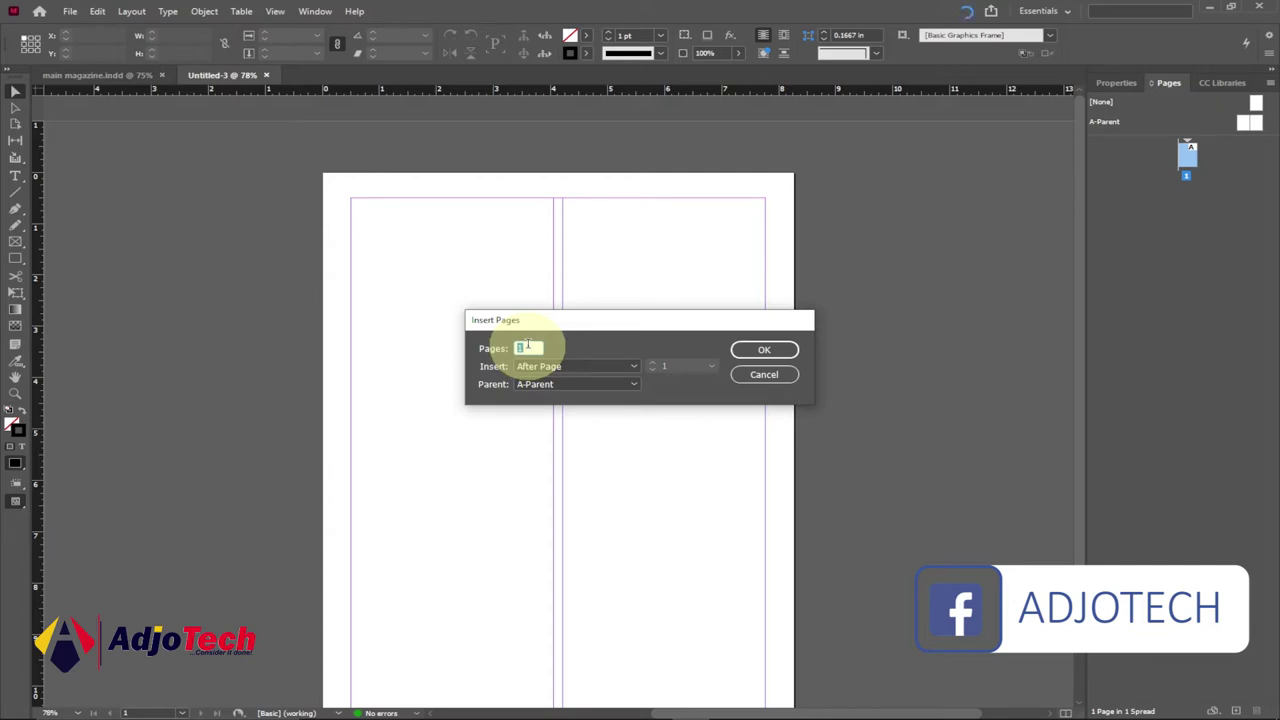
left_click(535, 348)
left_click(762, 351)
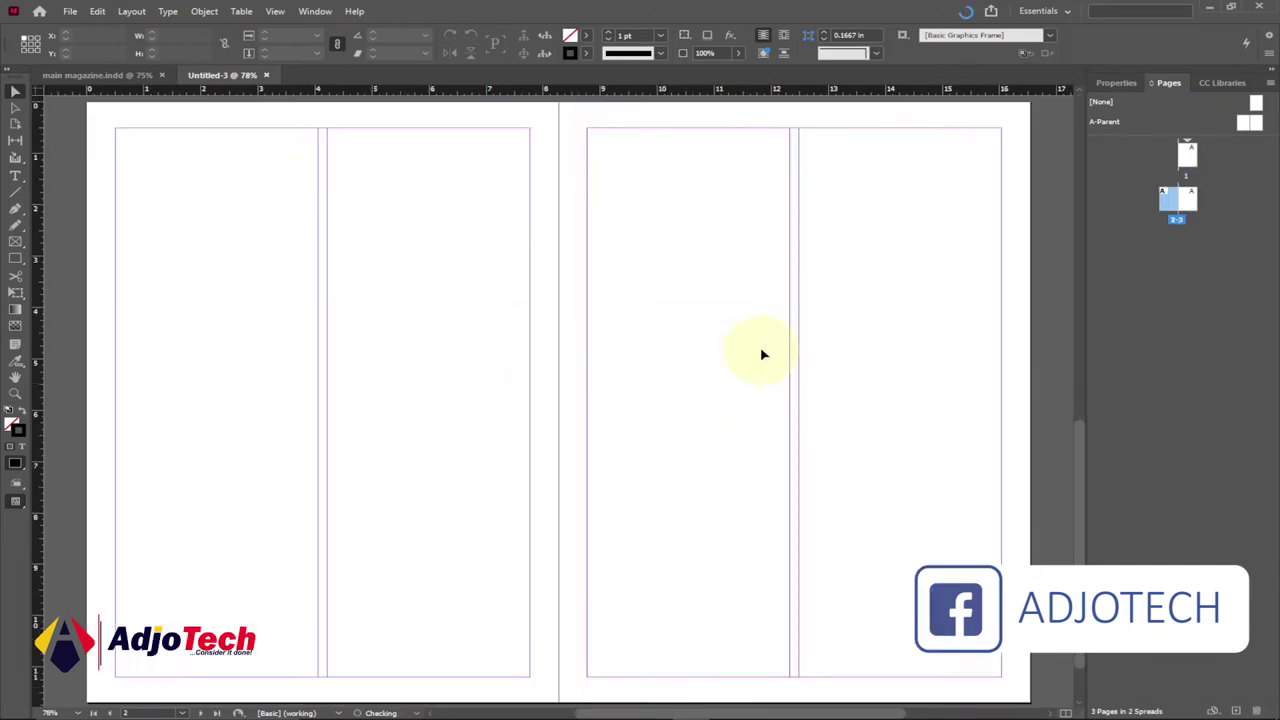
scroll(738, 338, "up", 5)
scroll(741, 339, "up", 1)
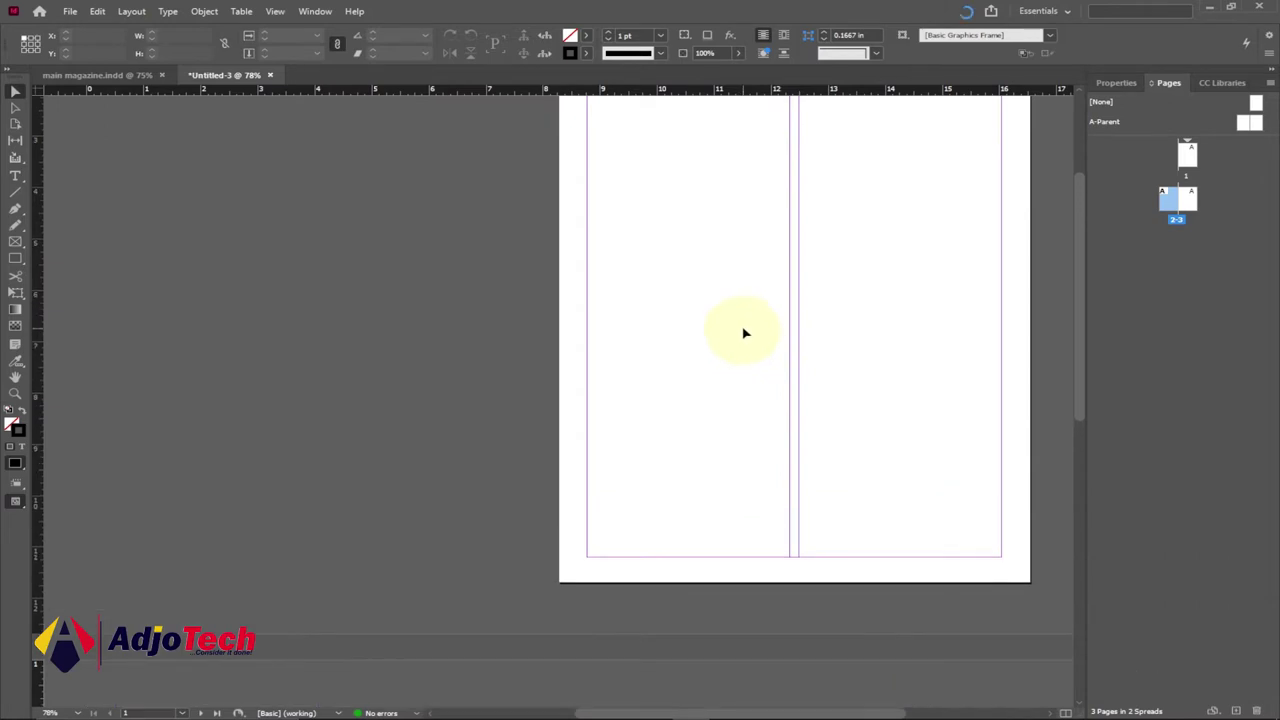
Open the A-Parent spread for editing.
scroll(752, 325, "down", 10)
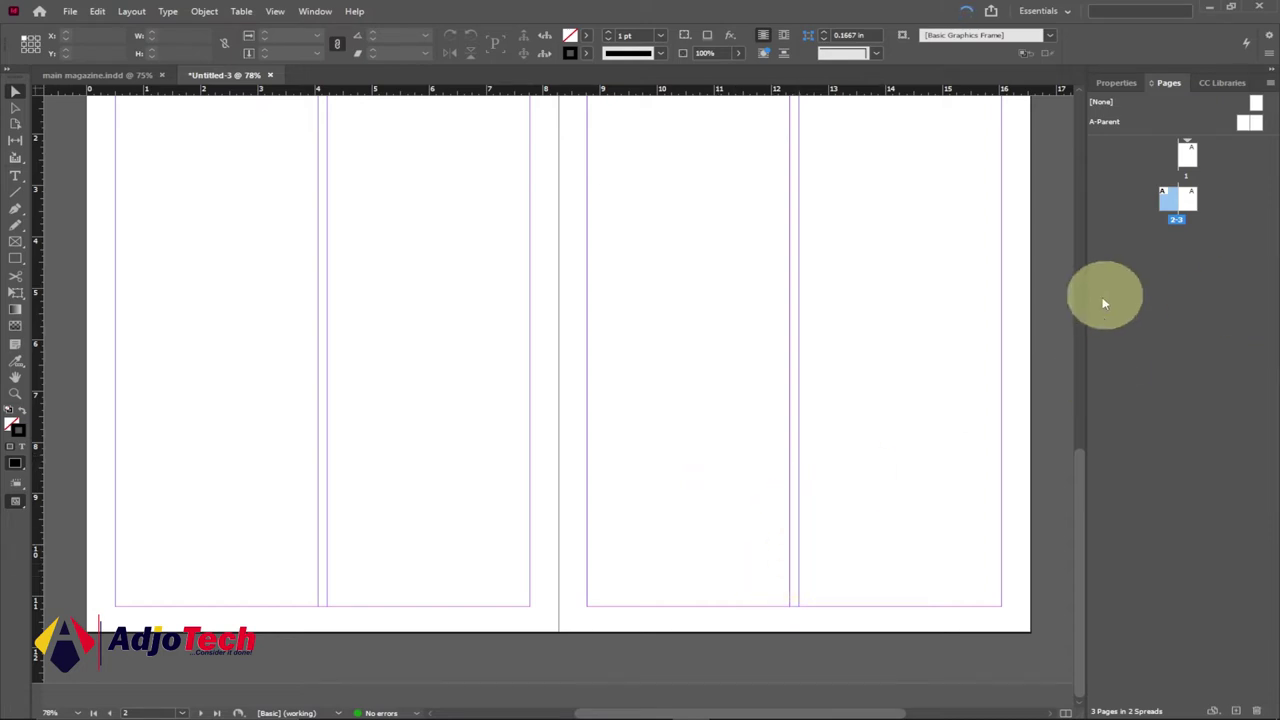
left_click_drag(1105, 128, 1186, 127)
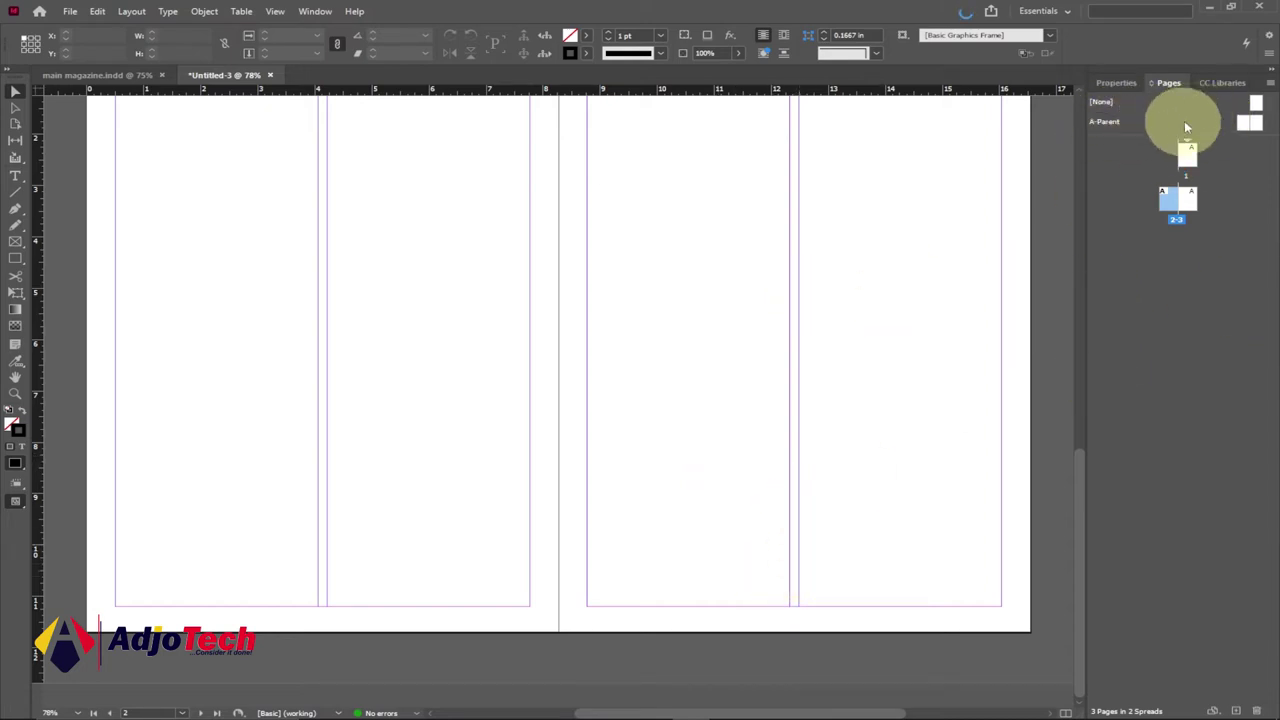
left_click_drag(1093, 128, 1210, 132)
scroll(726, 266, "up", 3)
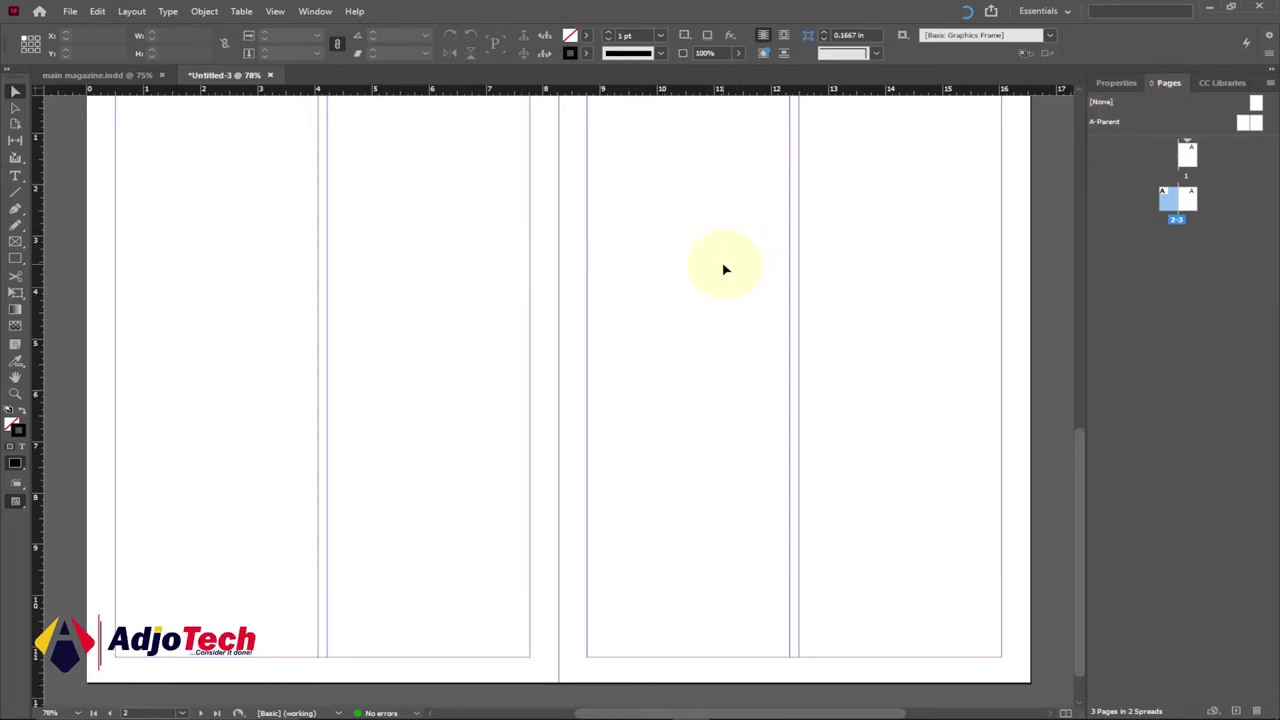
double_click(1246, 124)
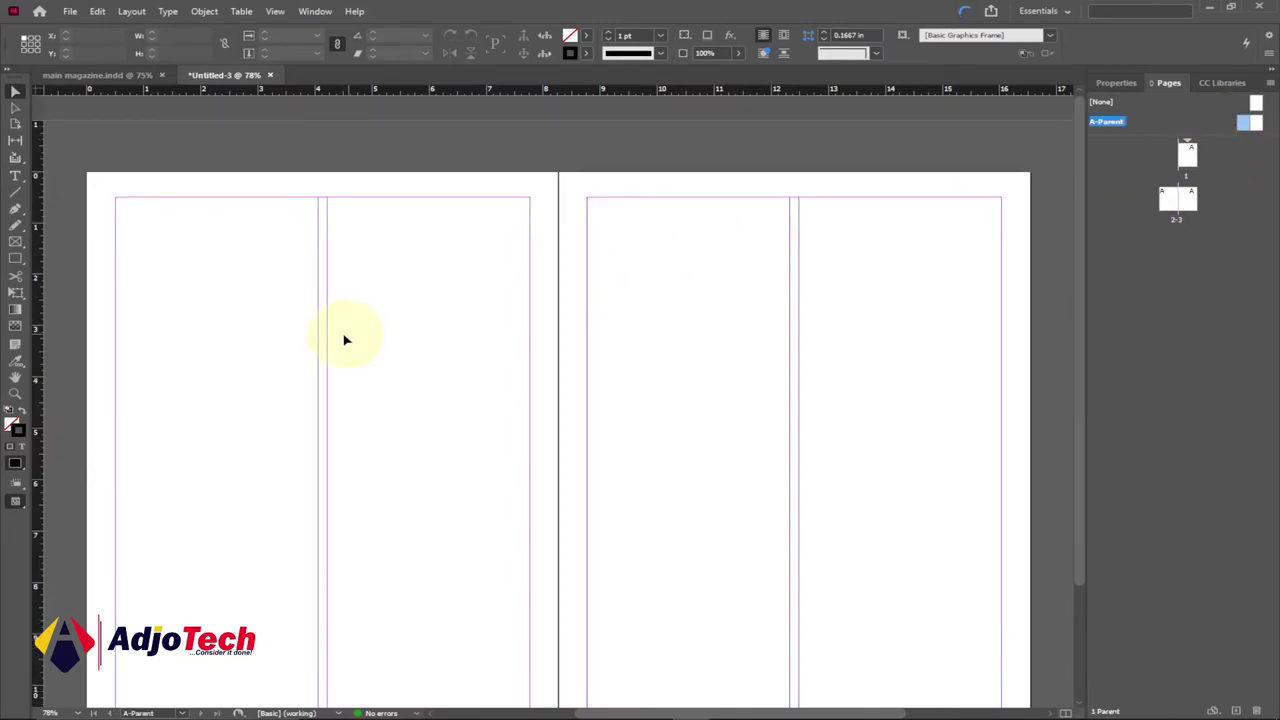
Create a text frame about 2.34 by 0.57 in inside the left parent page's lower-left margin corner and enter "Page - ".
scroll(345, 333, "down", 2)
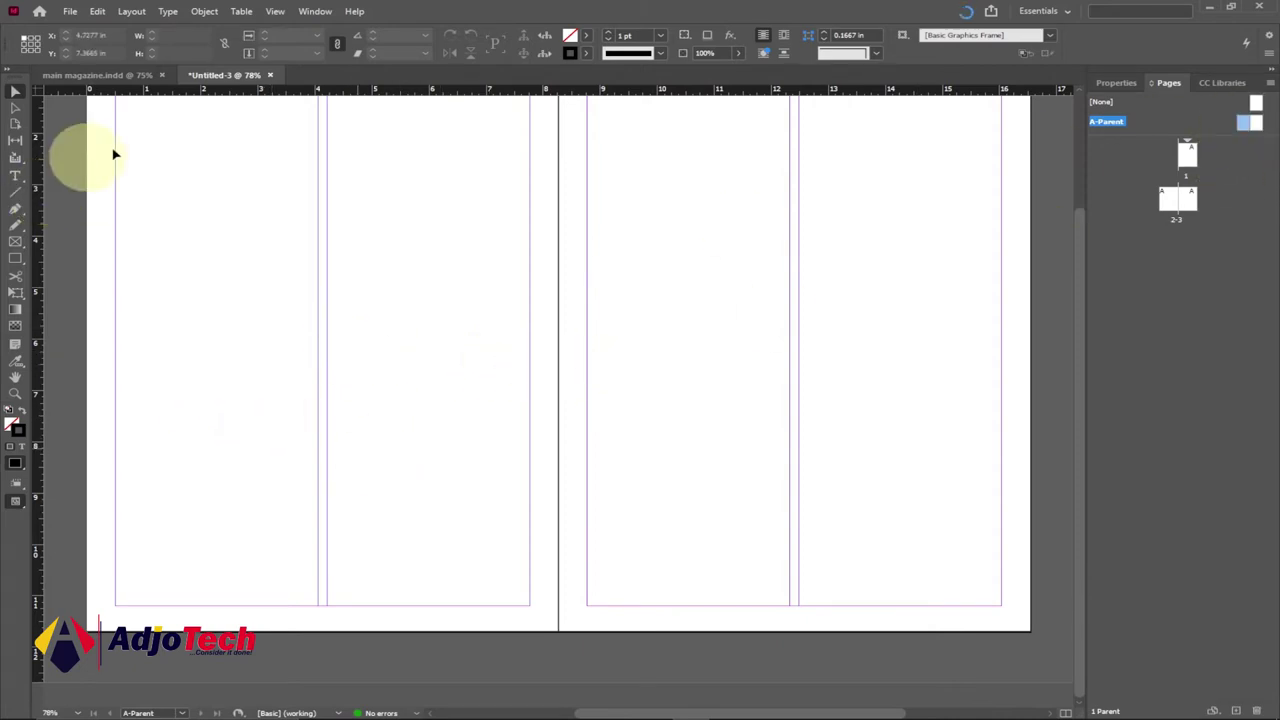
left_click(15, 177)
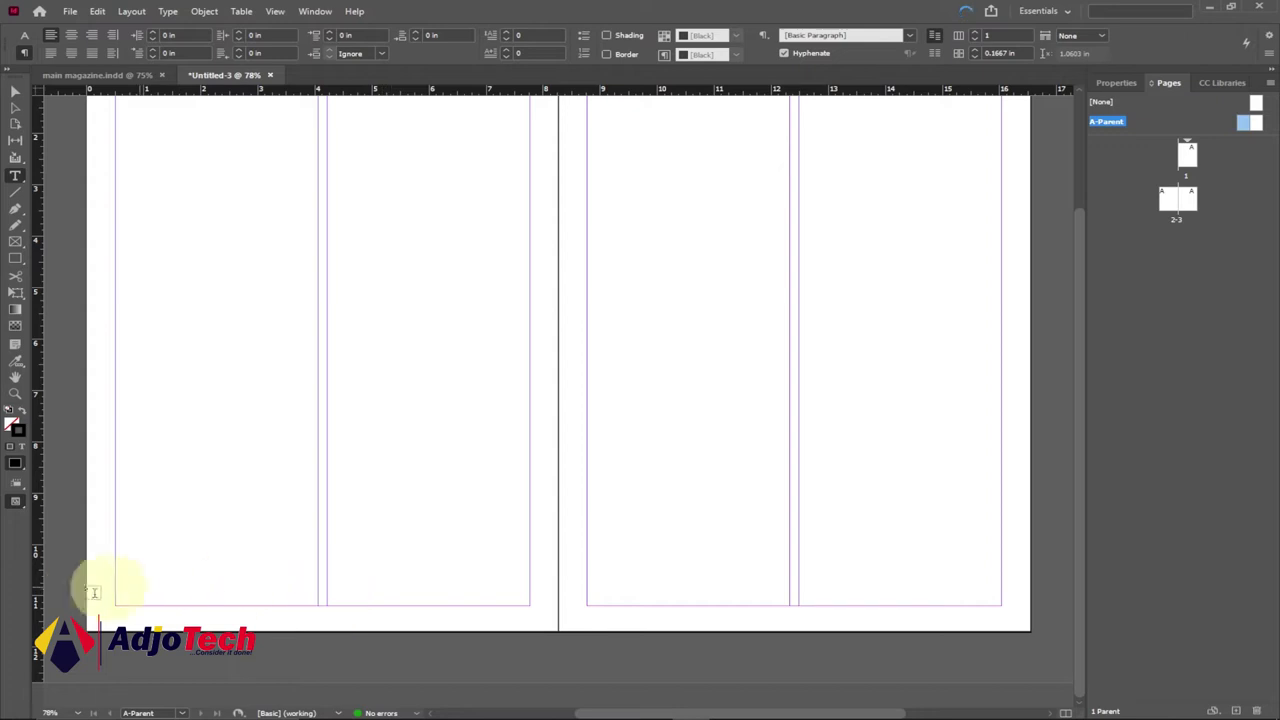
left_click_drag(125, 585, 255, 607)
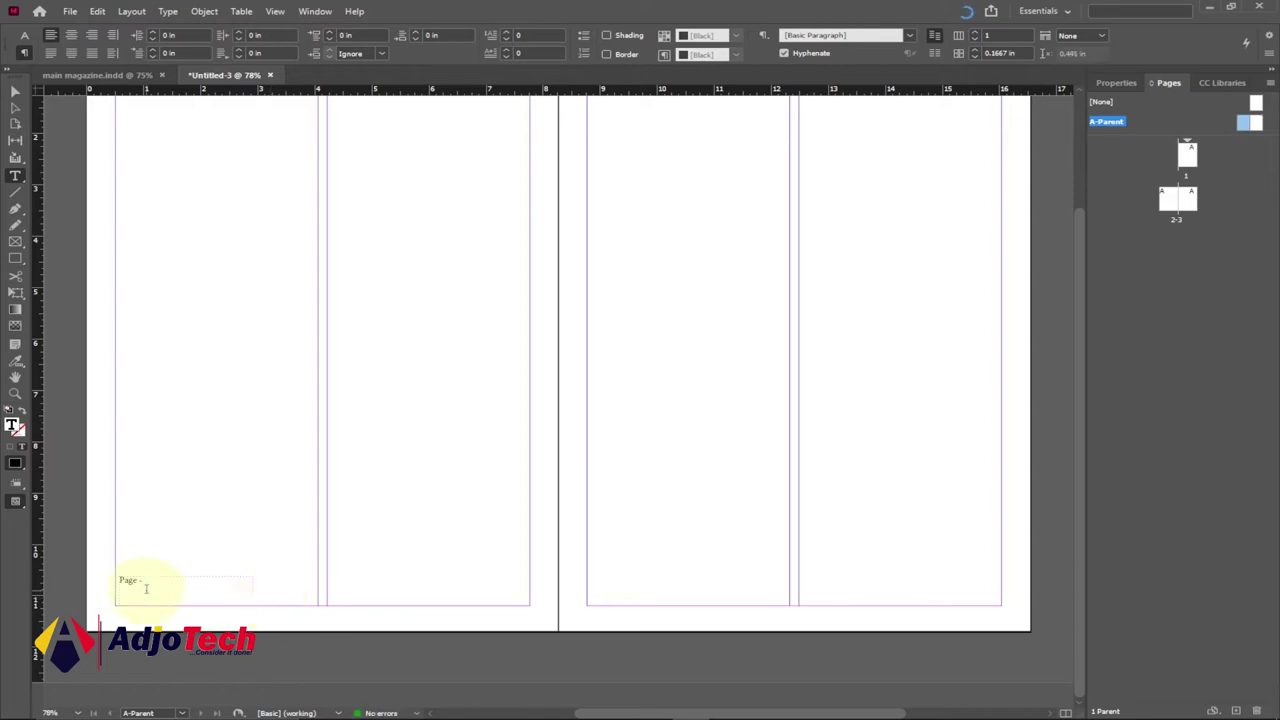
Insert a Current Page Number marker after "Page - " in the left parent page's text frame.
left_click(167, 11)
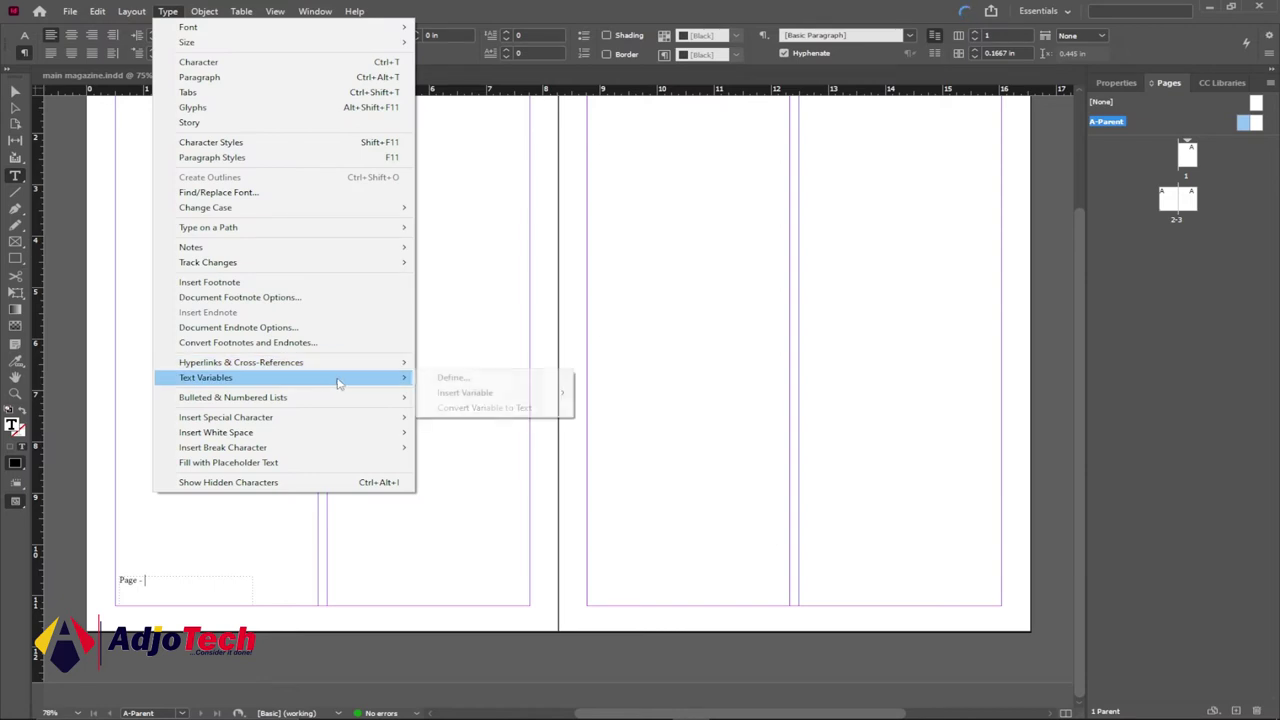
mouse_move(298, 424)
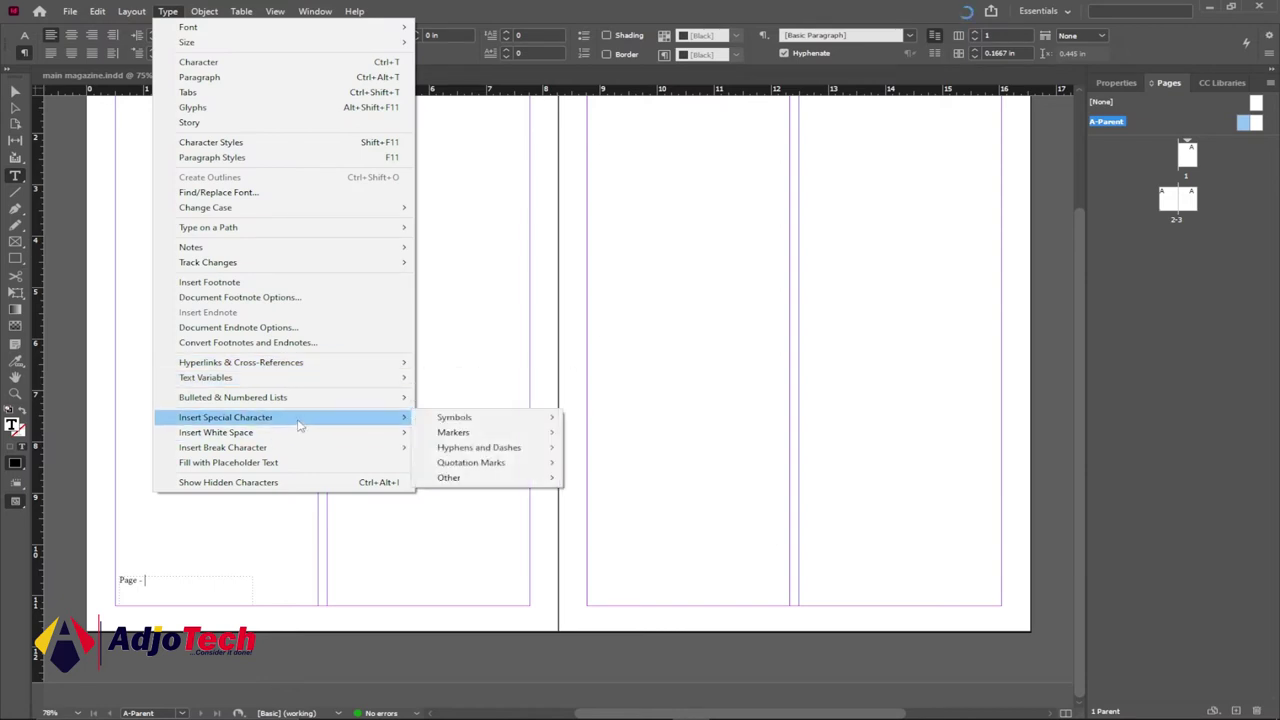
left_click(487, 433)
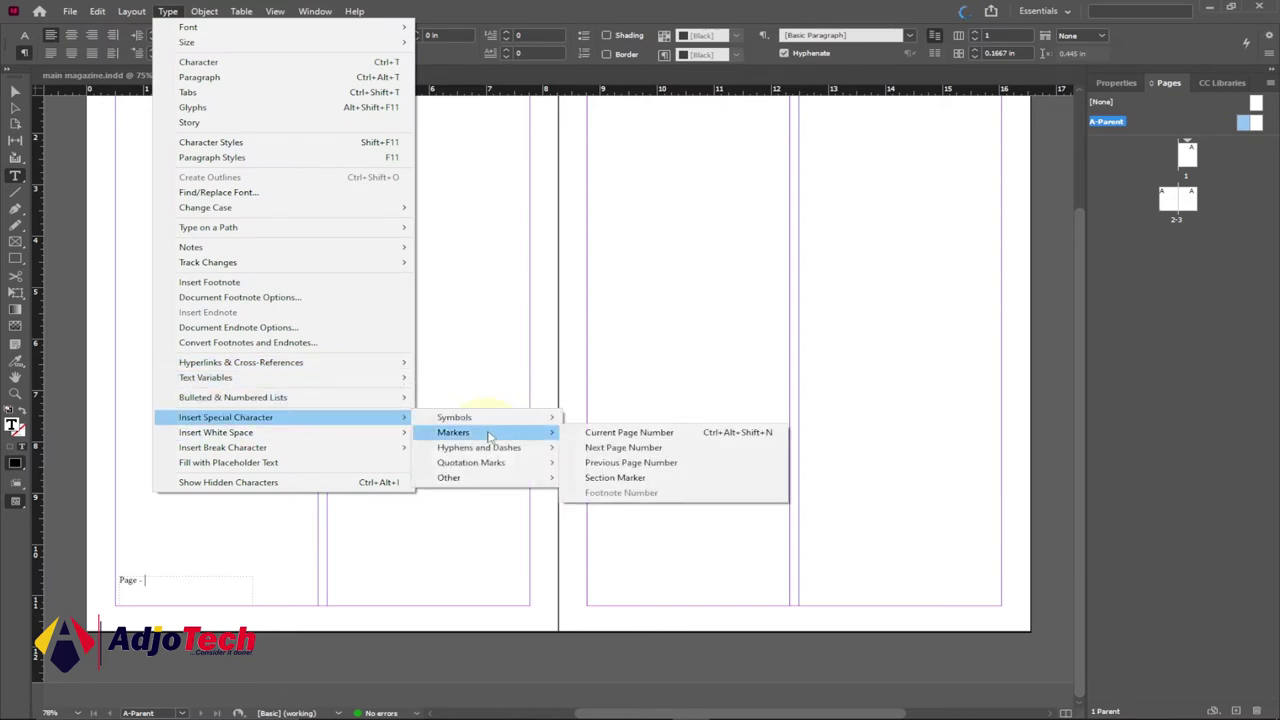
left_click(640, 434)
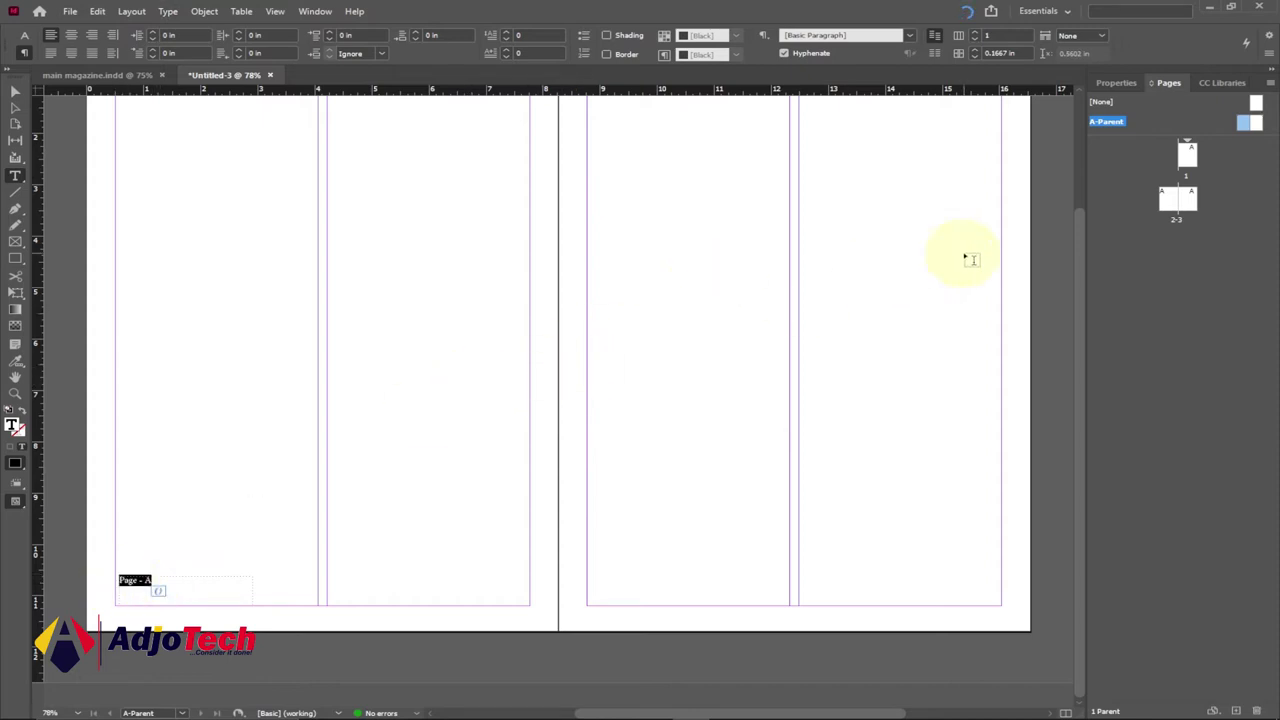
Set the font size of the page-number text to 21 pt.
left_click(1114, 82)
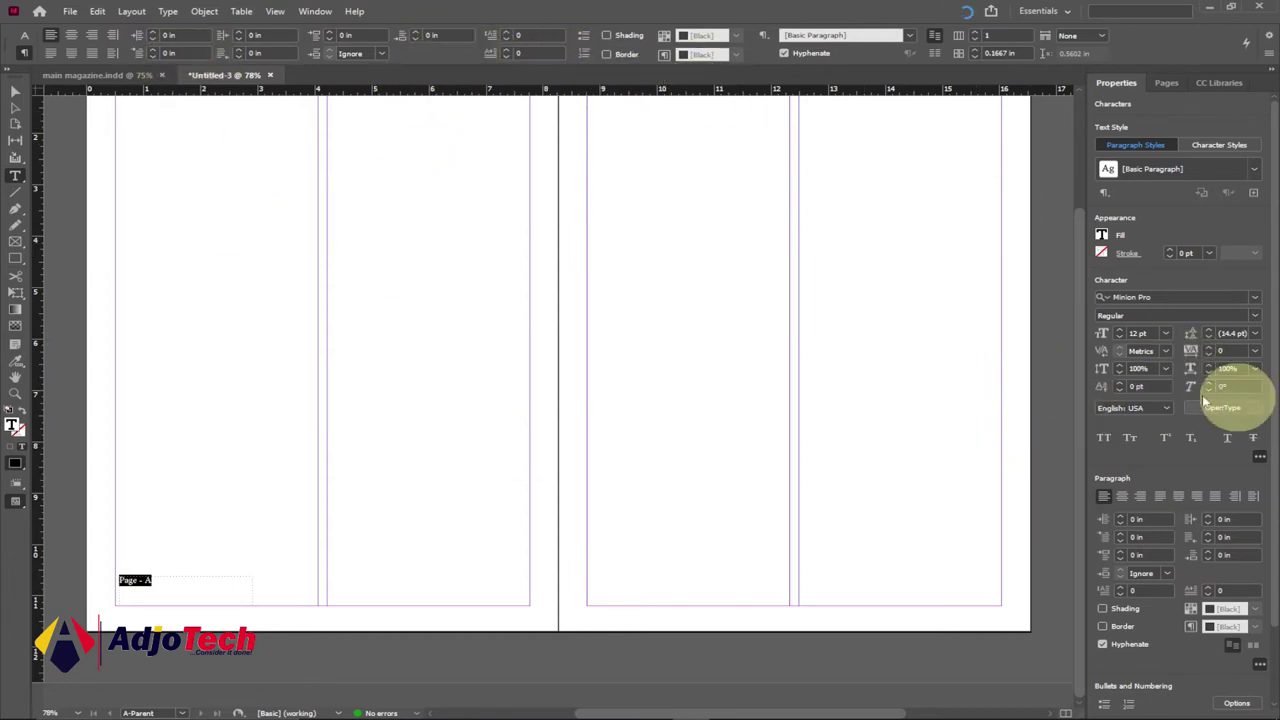
left_click(1121, 328)
left_click(1122, 328)
left_click(1122, 328)
left_click(1122, 328)
left_click(1122, 328)
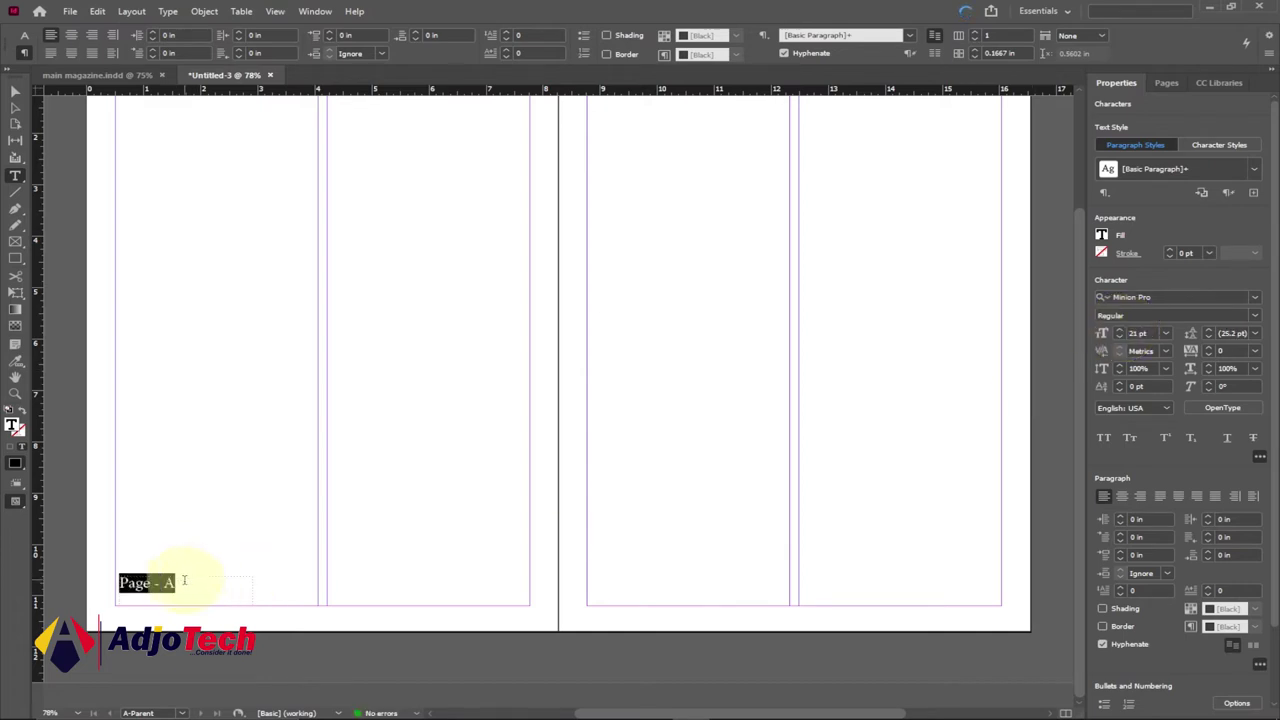
left_click(186, 587)
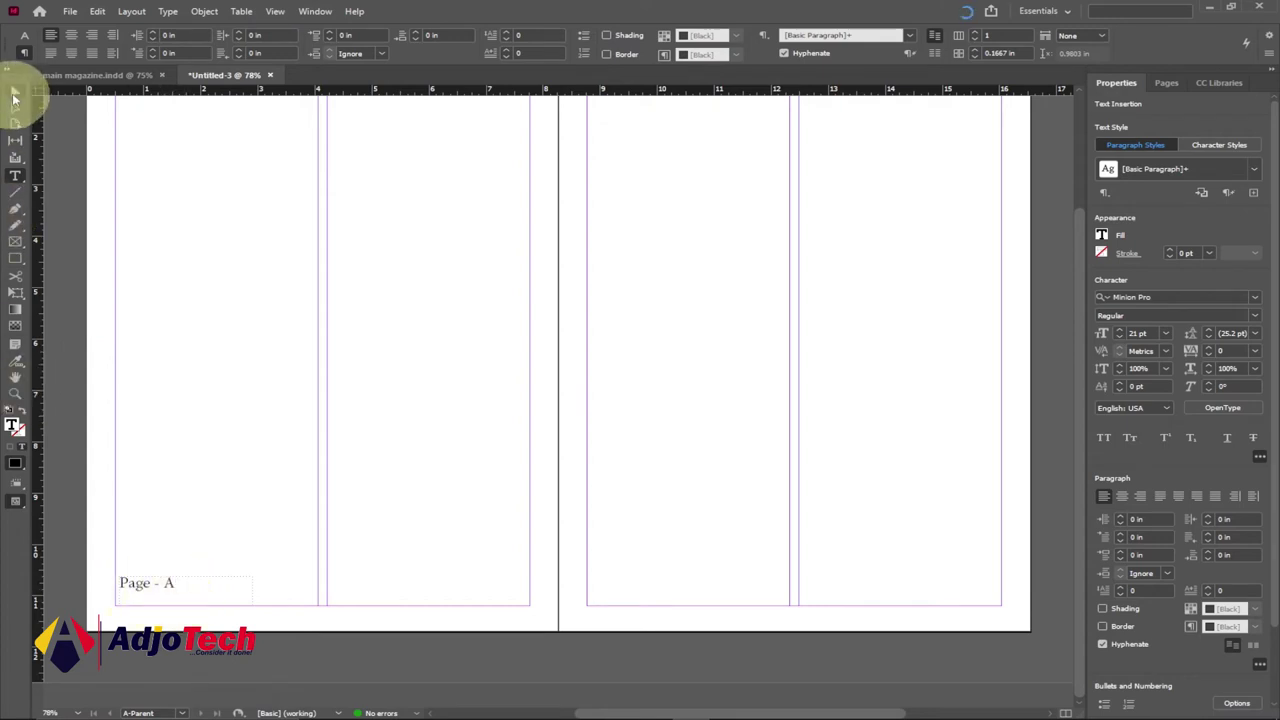
Copy the page-number frame and place the copy at the lower-right margin corner of the right parent page.
left_click(15, 95)
left_click(143, 588)
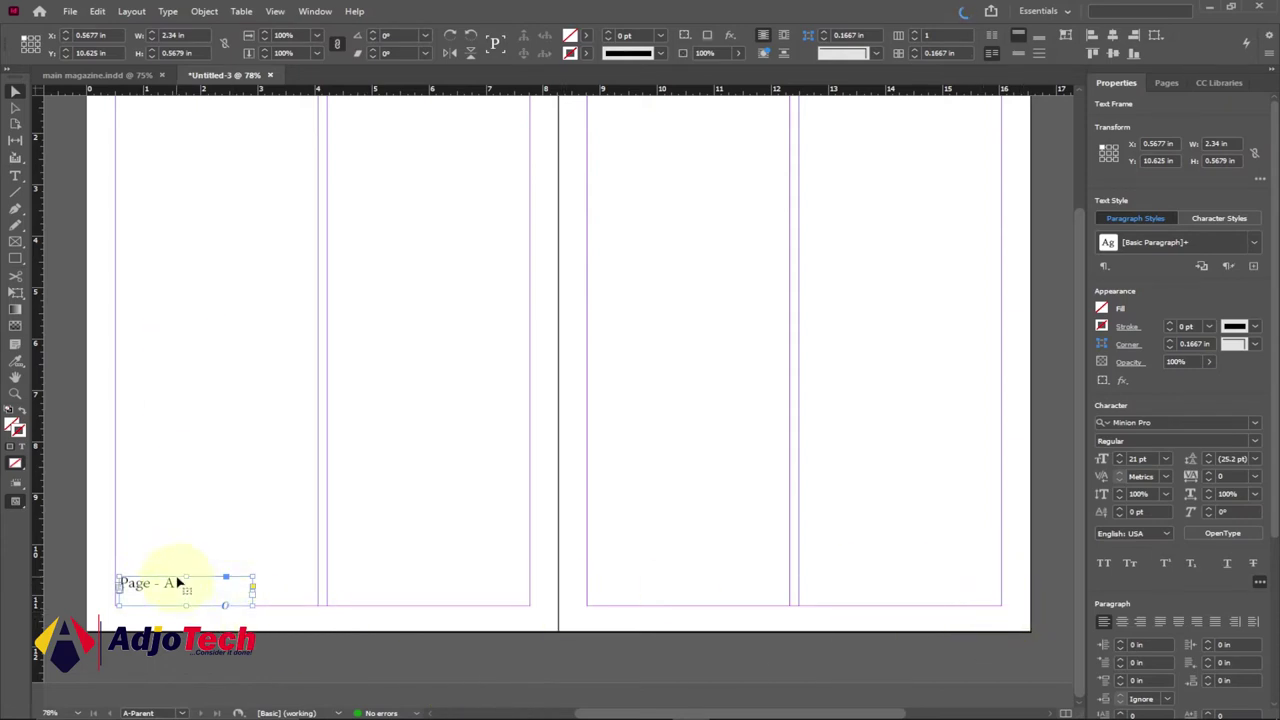
left_click(97, 12)
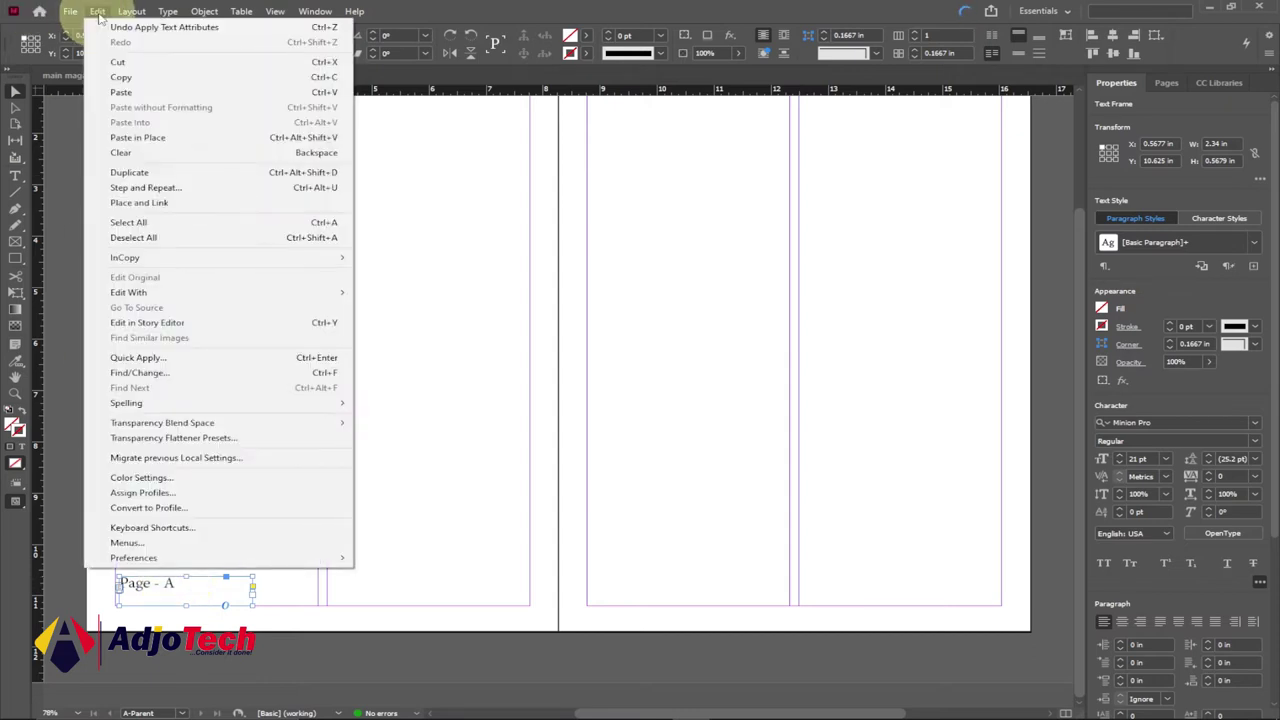
left_click(120, 77)
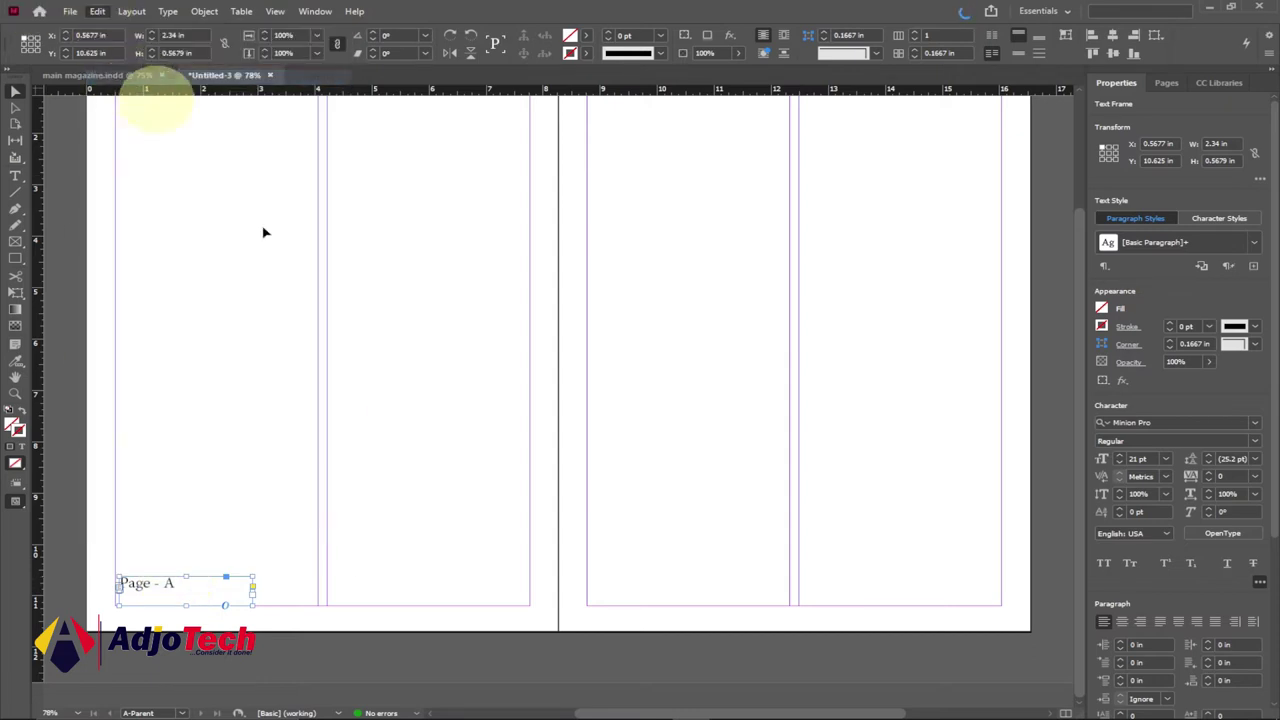
left_click(455, 403)
left_click(97, 12)
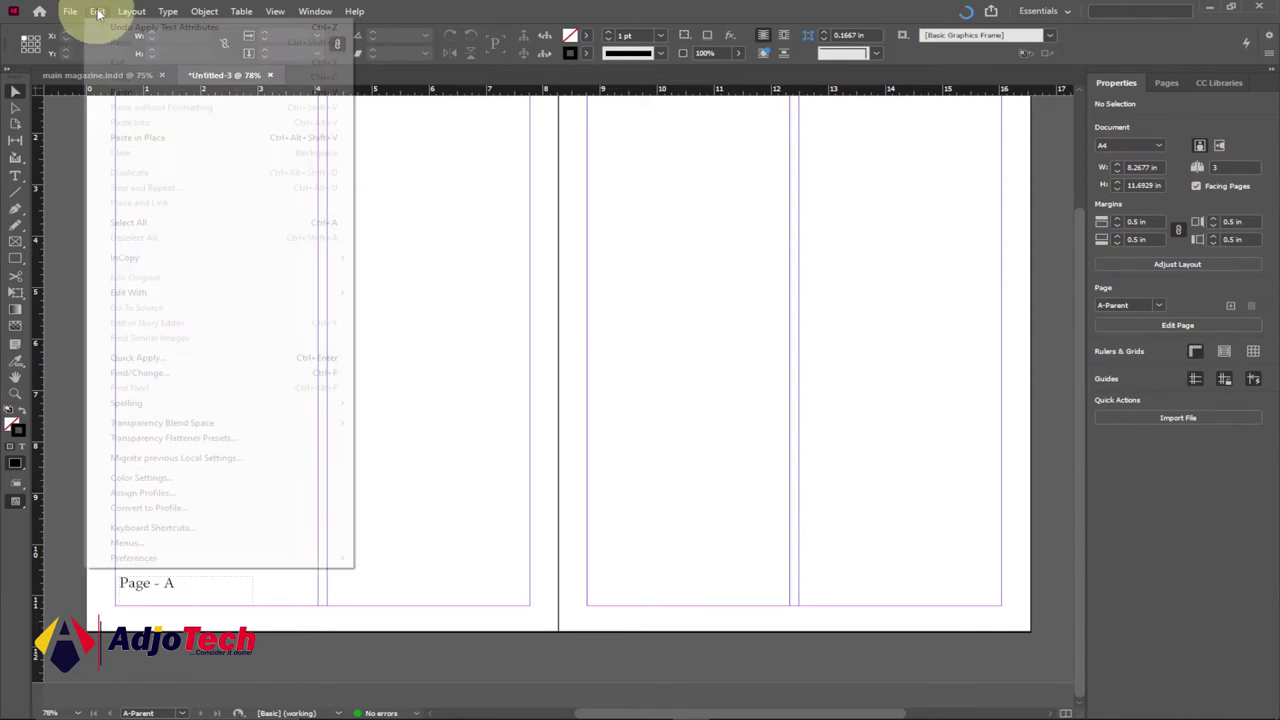
left_click(140, 137)
left_click(15, 90)
left_click_drag(143, 580, 387, 569)
left_click_drag(752, 585, 871, 601)
left_click(871, 477)
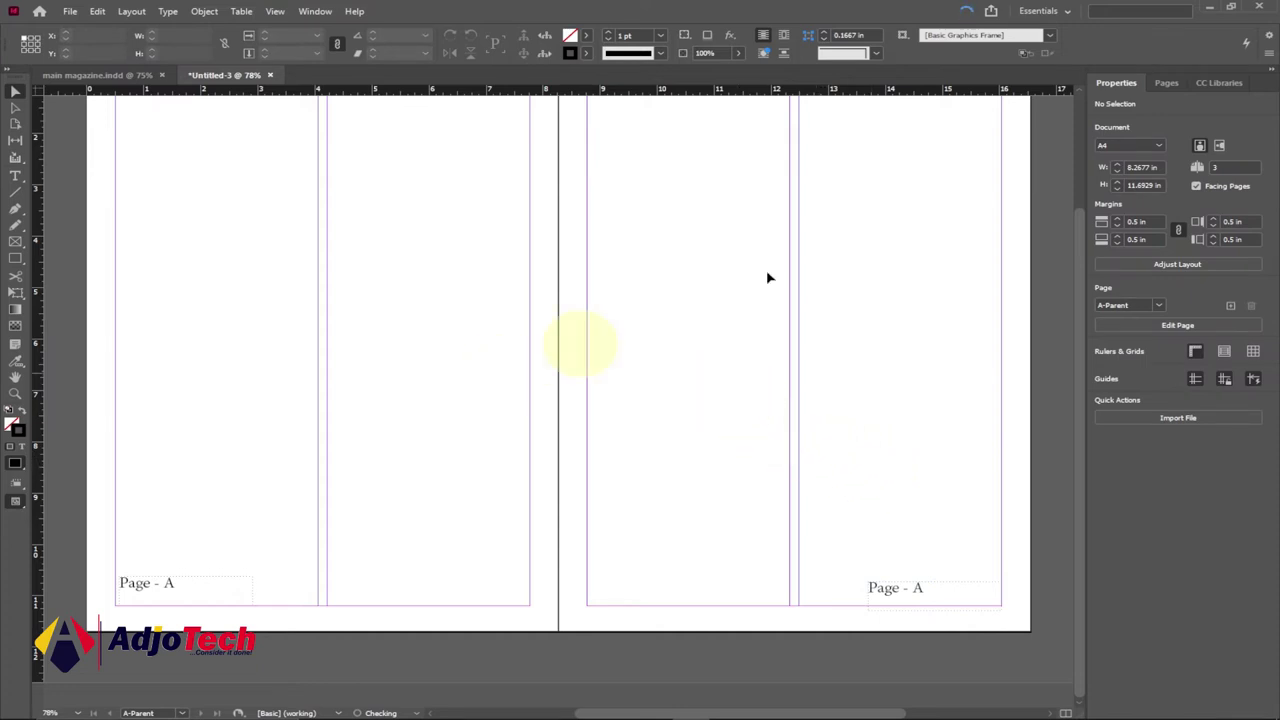
Check the automatic page numbers at the bottom of pages 1, 2 and 3.
left_click(1167, 82)
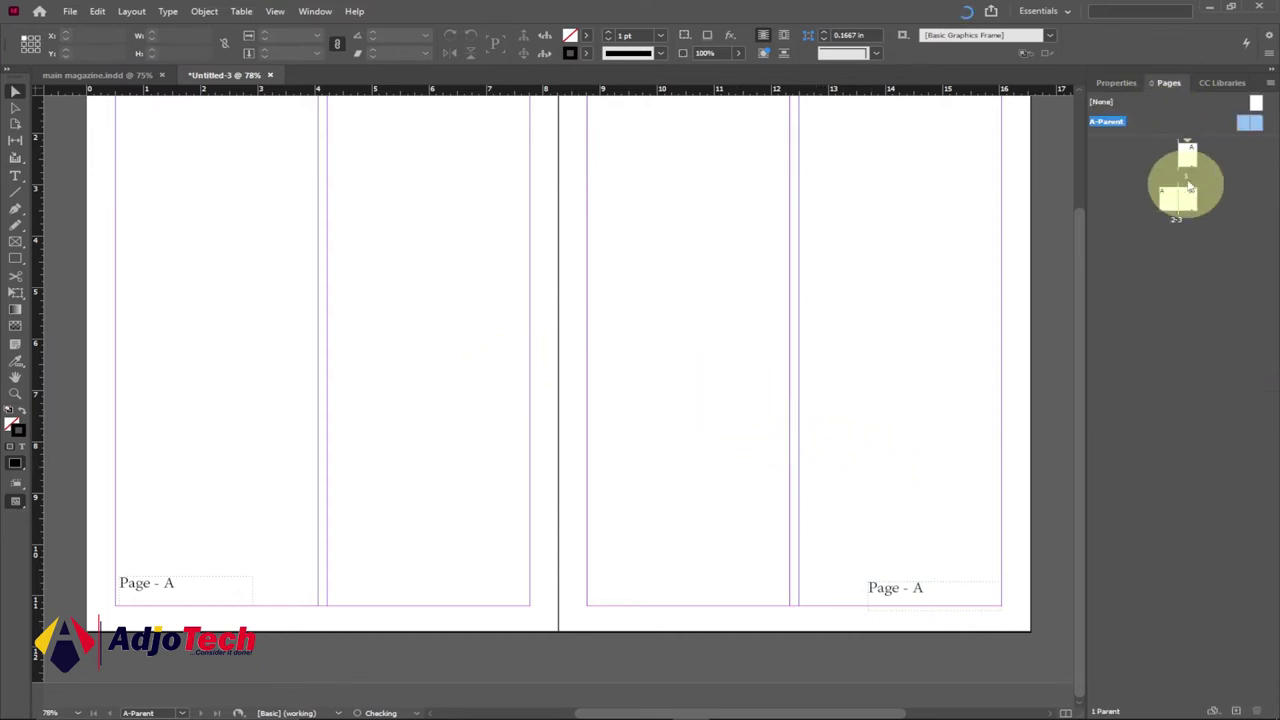
double_click(1187, 156)
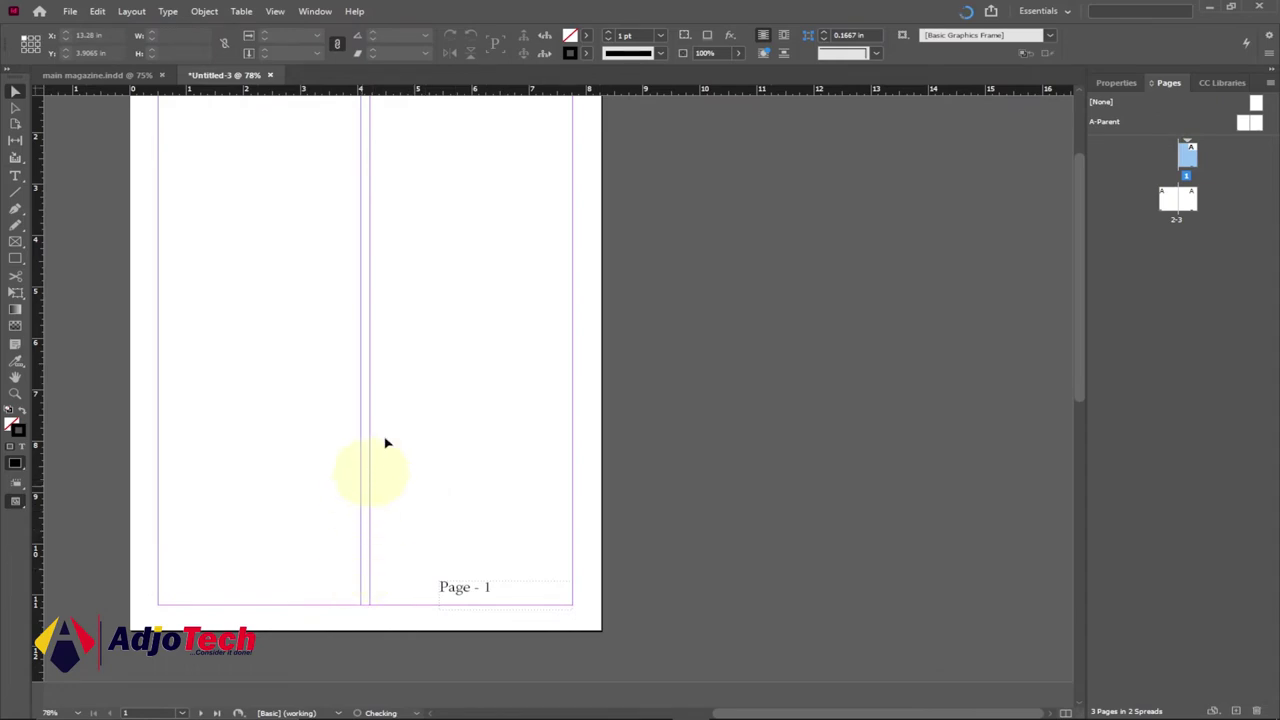
scroll(420, 413, "down", 5)
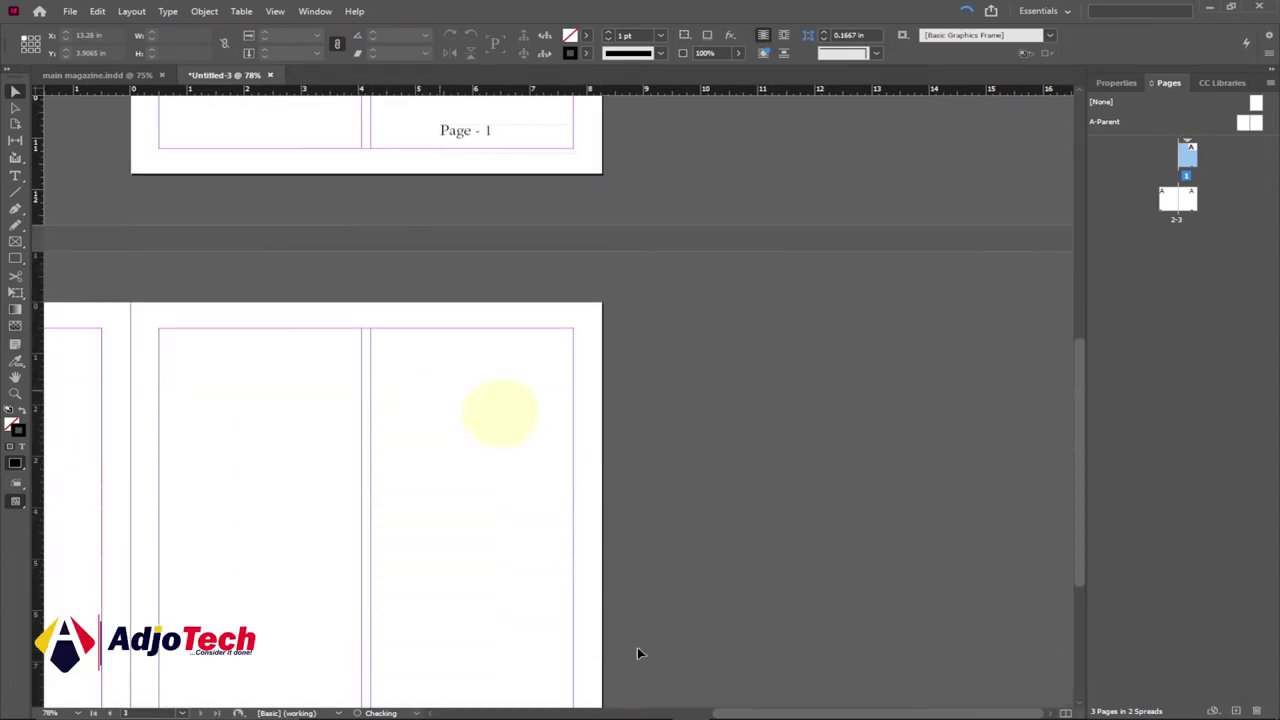
left_click_drag(729, 710, 660, 706)
scroll(560, 603, "down", 3)
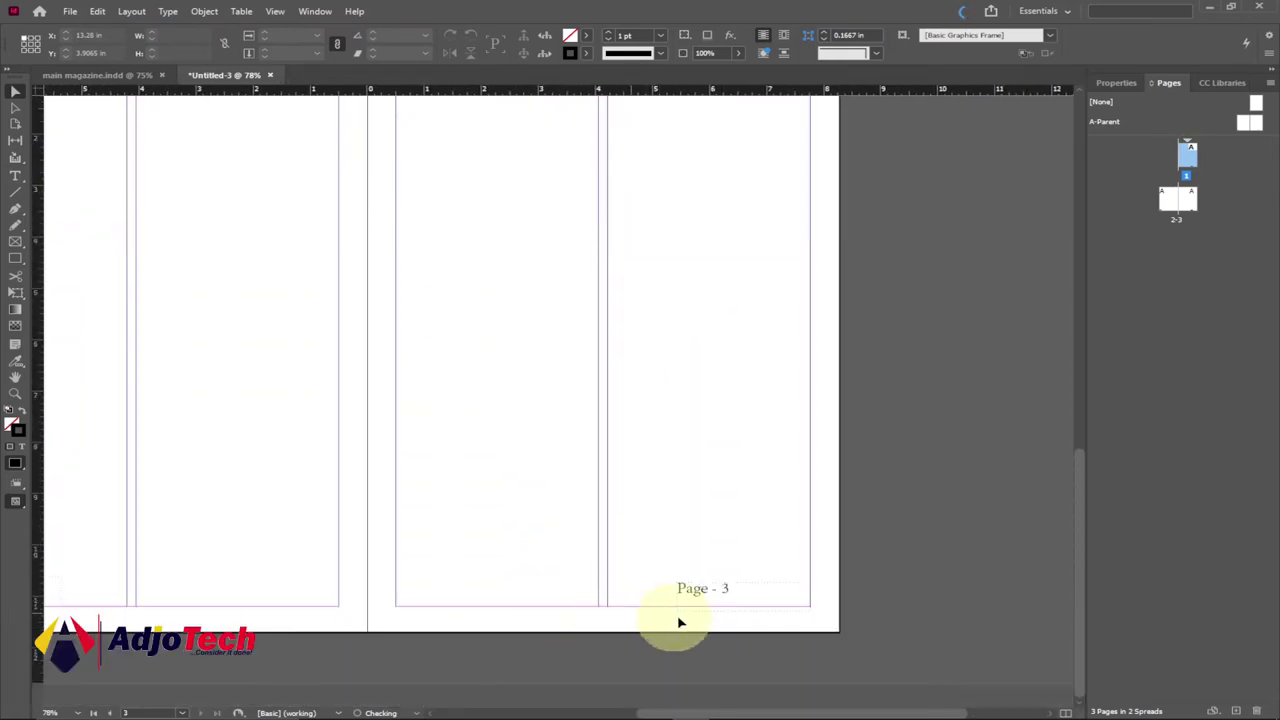
left_click_drag(730, 712, 645, 710)
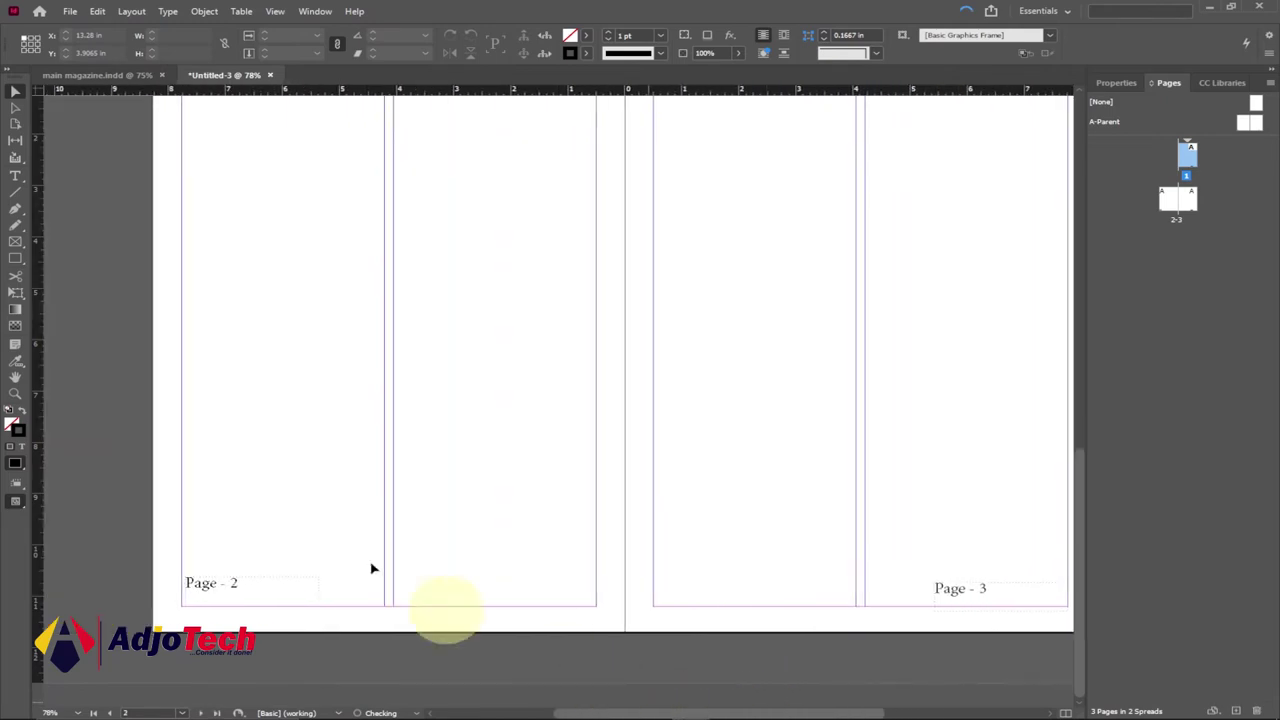
Insert 5 pages after page 3, based on A-Parent.
right_click(1180, 225)
left_click(1185, 231)
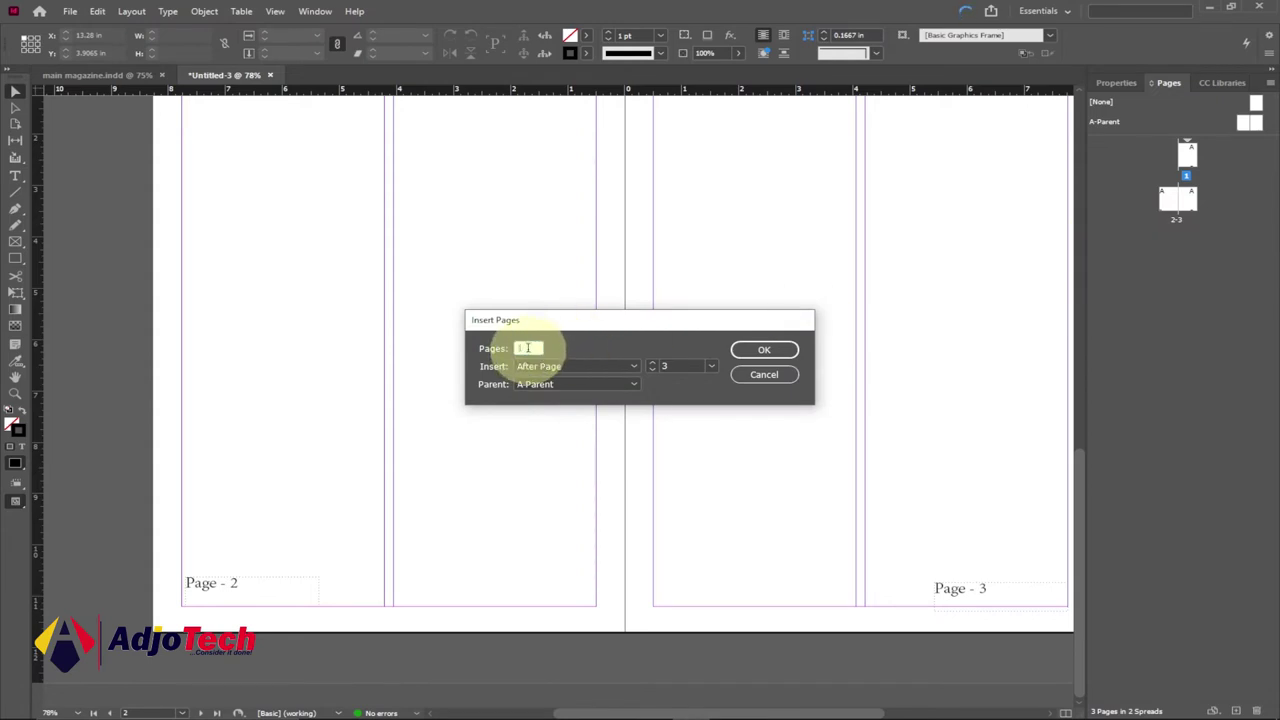
type("3")
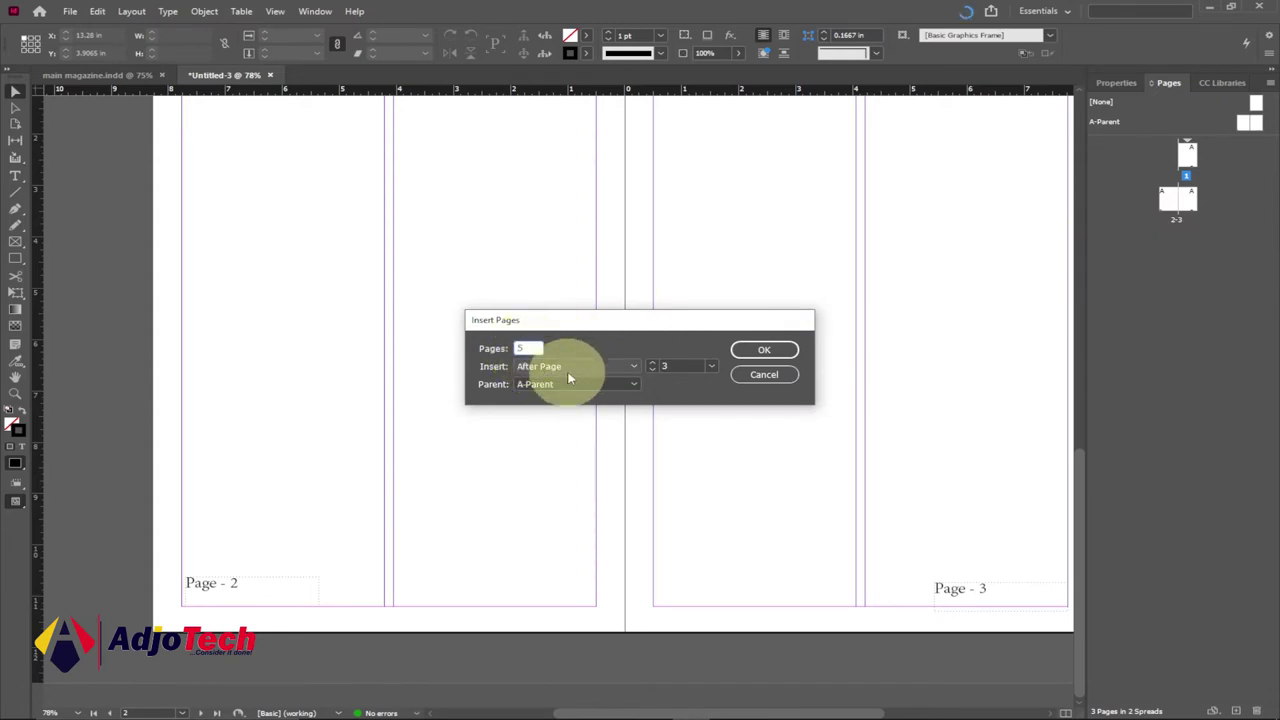
left_click(786, 355)
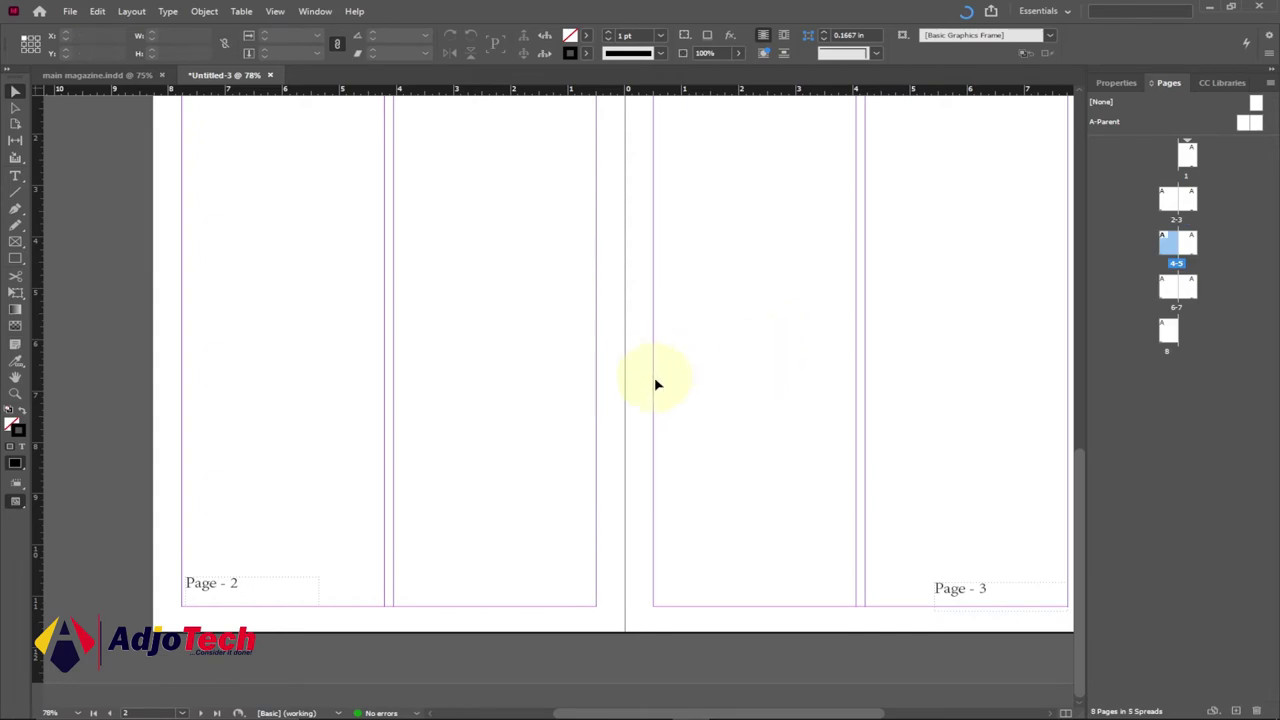
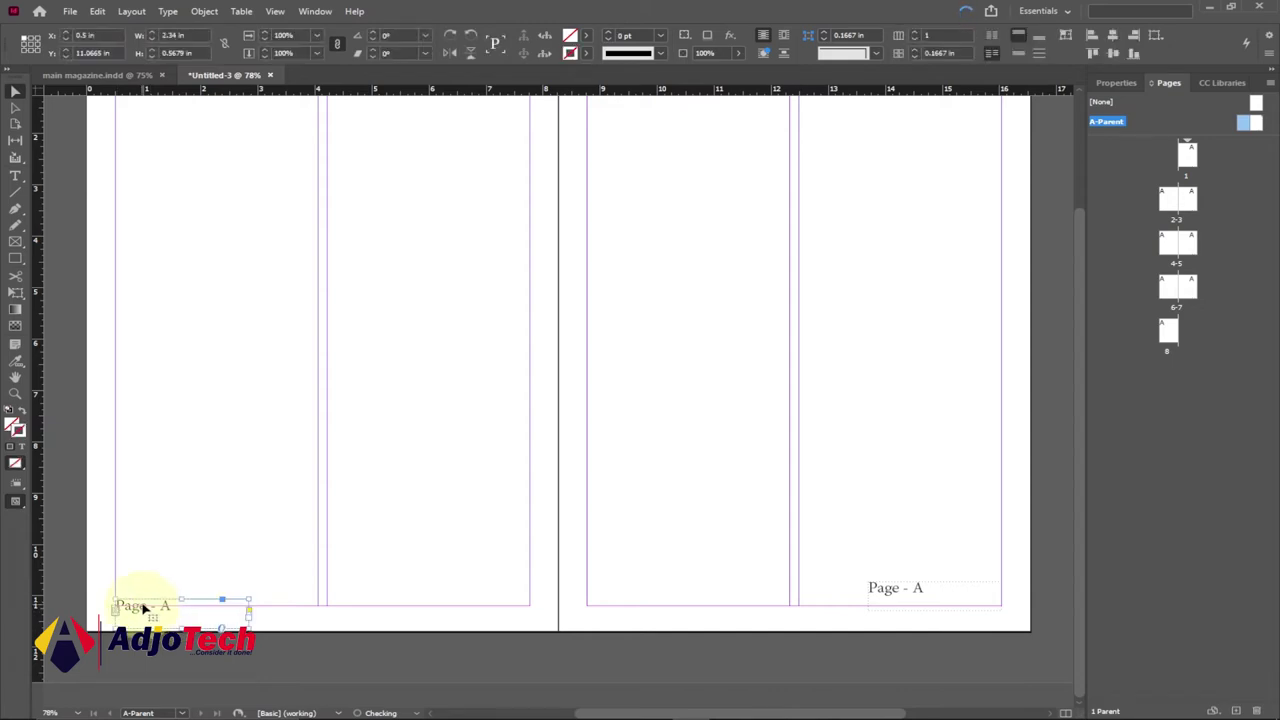
Move both page-number frames on the A-Parent spread down into the bottom margin, at about Y 11.2 in.
left_click_drag(152, 606, 152, 609)
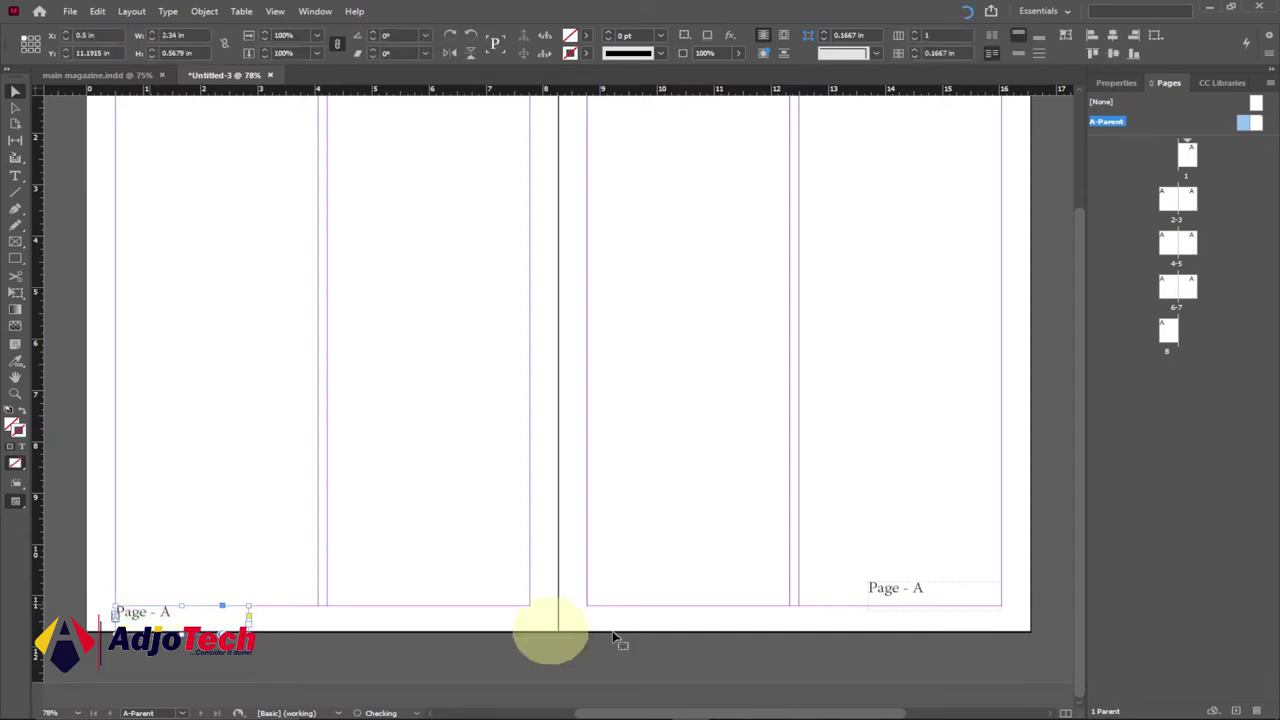
left_click(891, 590)
left_click_drag(893, 594, 901, 618)
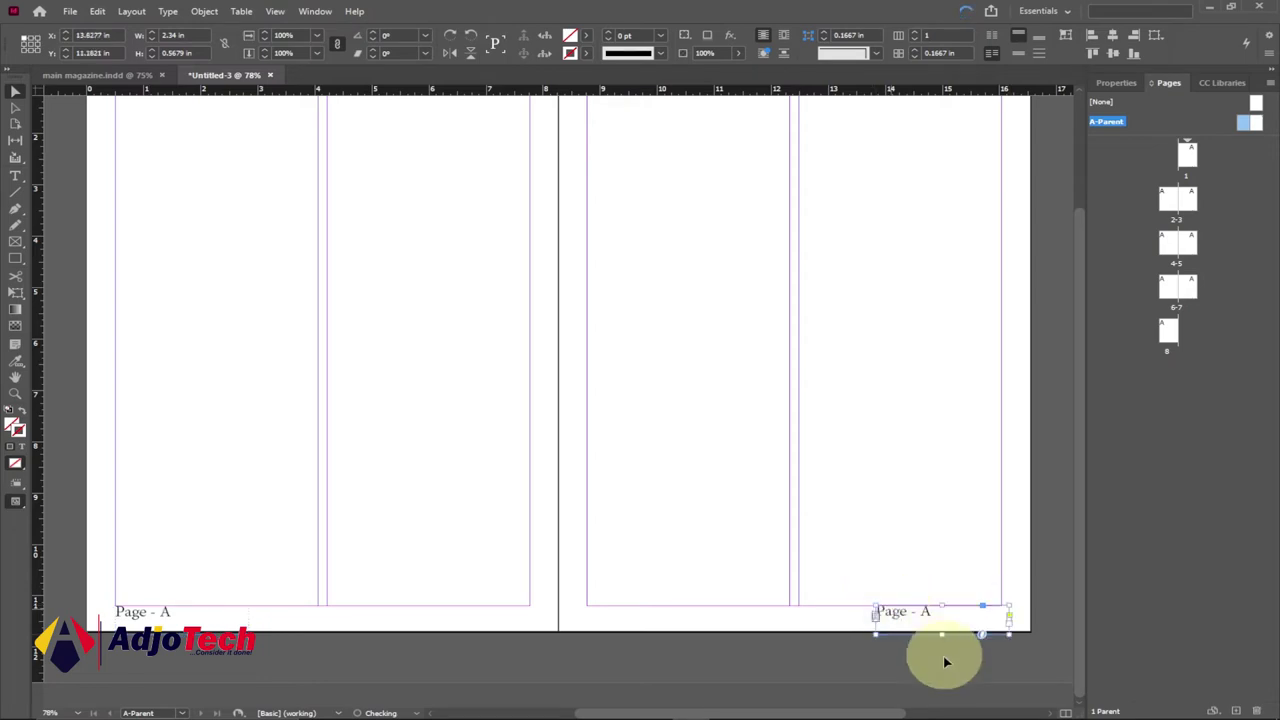
Examine the page number's placement on page 1 and look over the following spread at 100% zoom.
double_click(1186, 155)
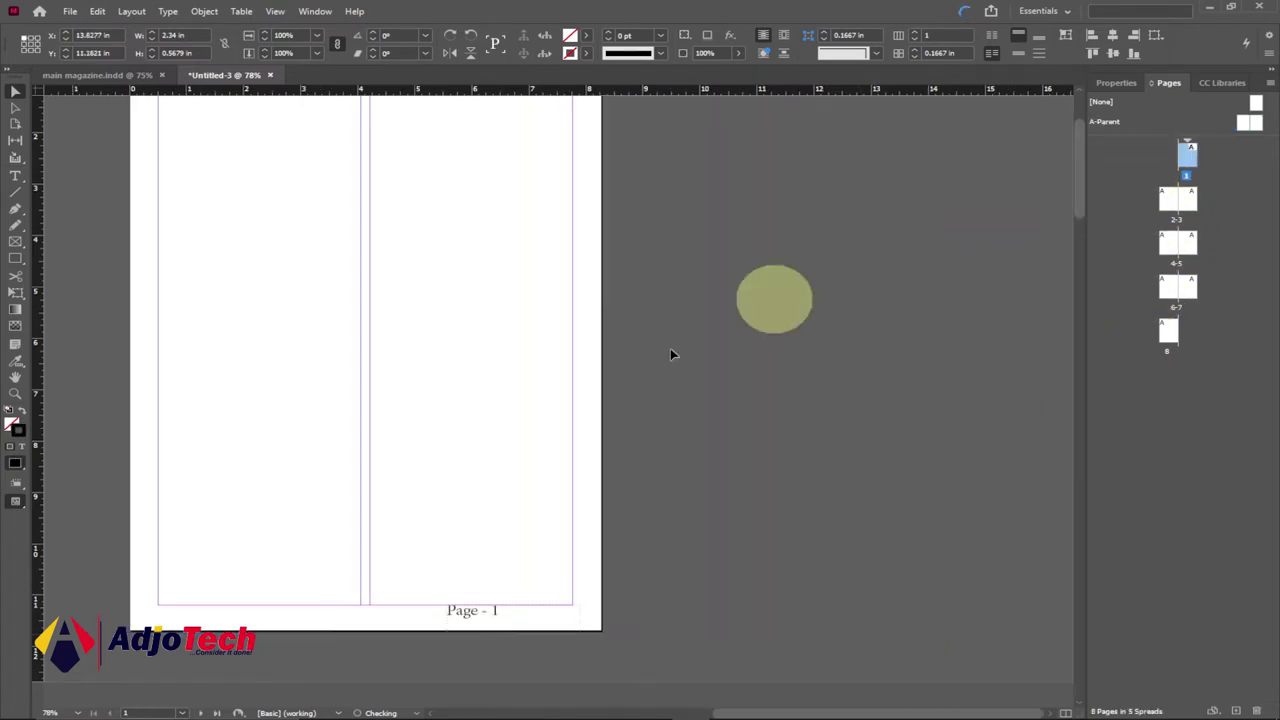
scroll(603, 505, "up", 3)
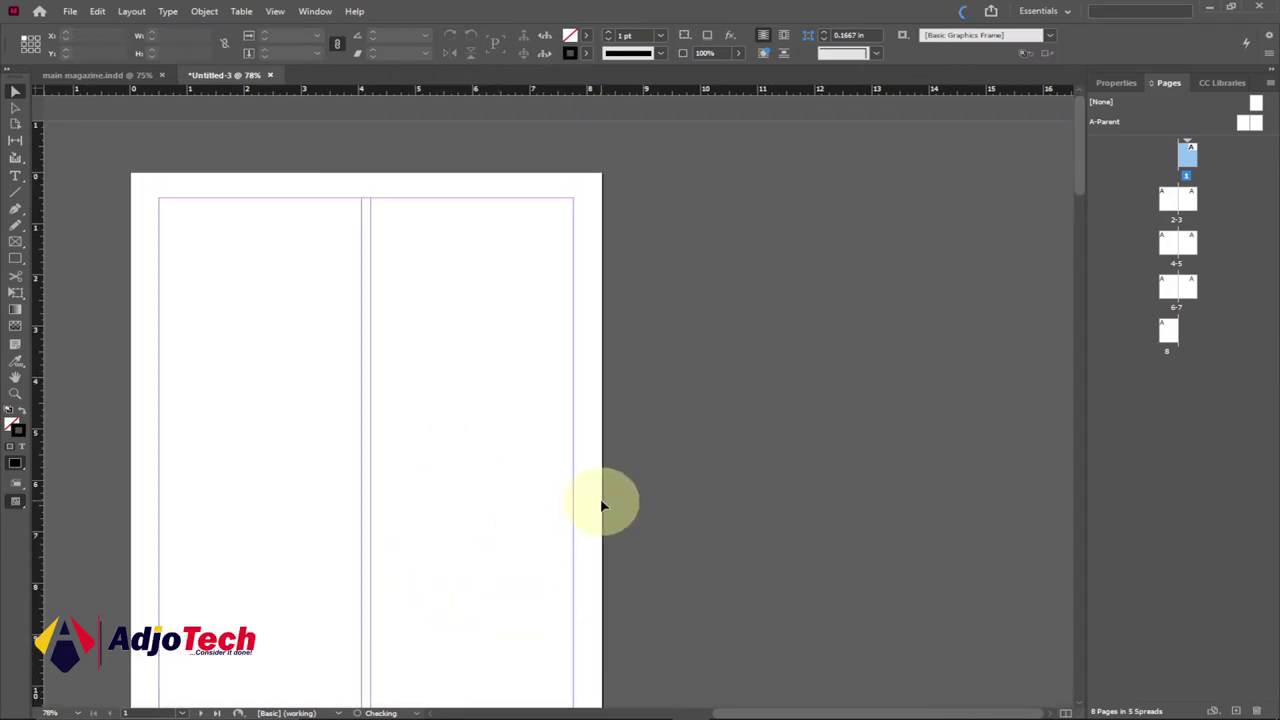
scroll(603, 500, "down", 3)
left_click_drag(713, 714, 686, 712)
left_click(15, 393)
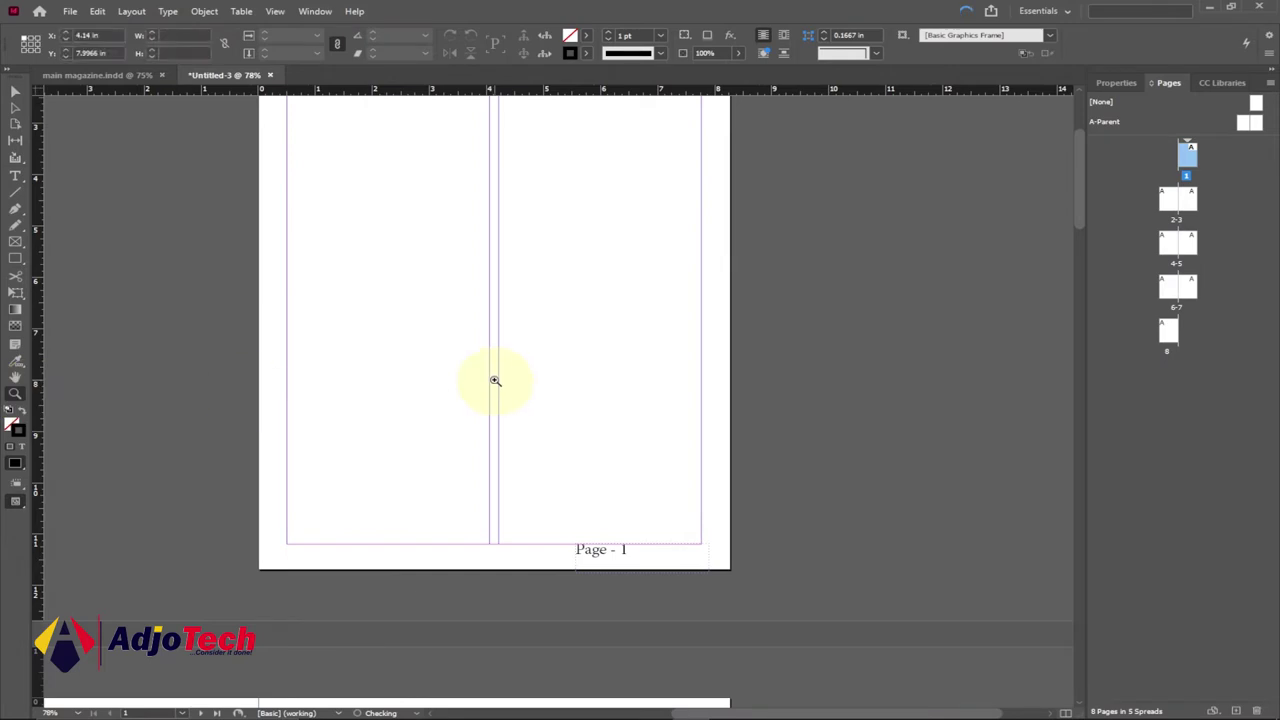
left_click(495, 380)
scroll(529, 380, "up", 3)
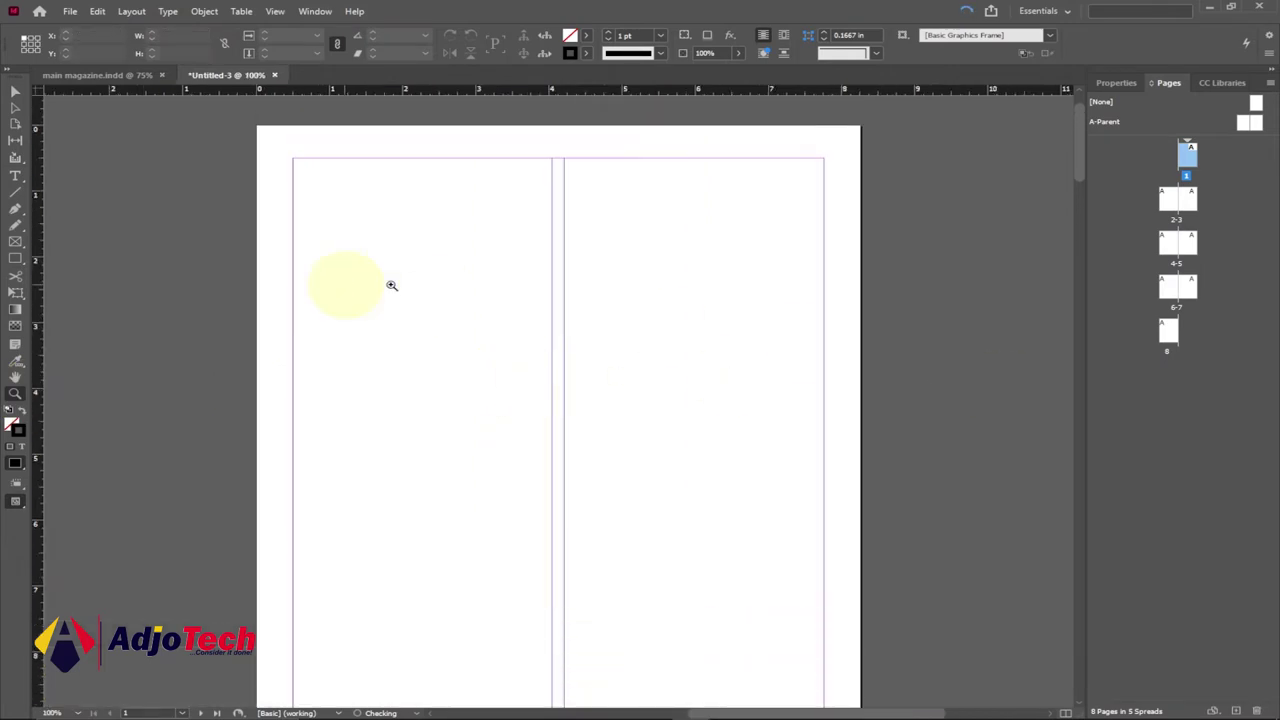
scroll(616, 369, "down", 10)
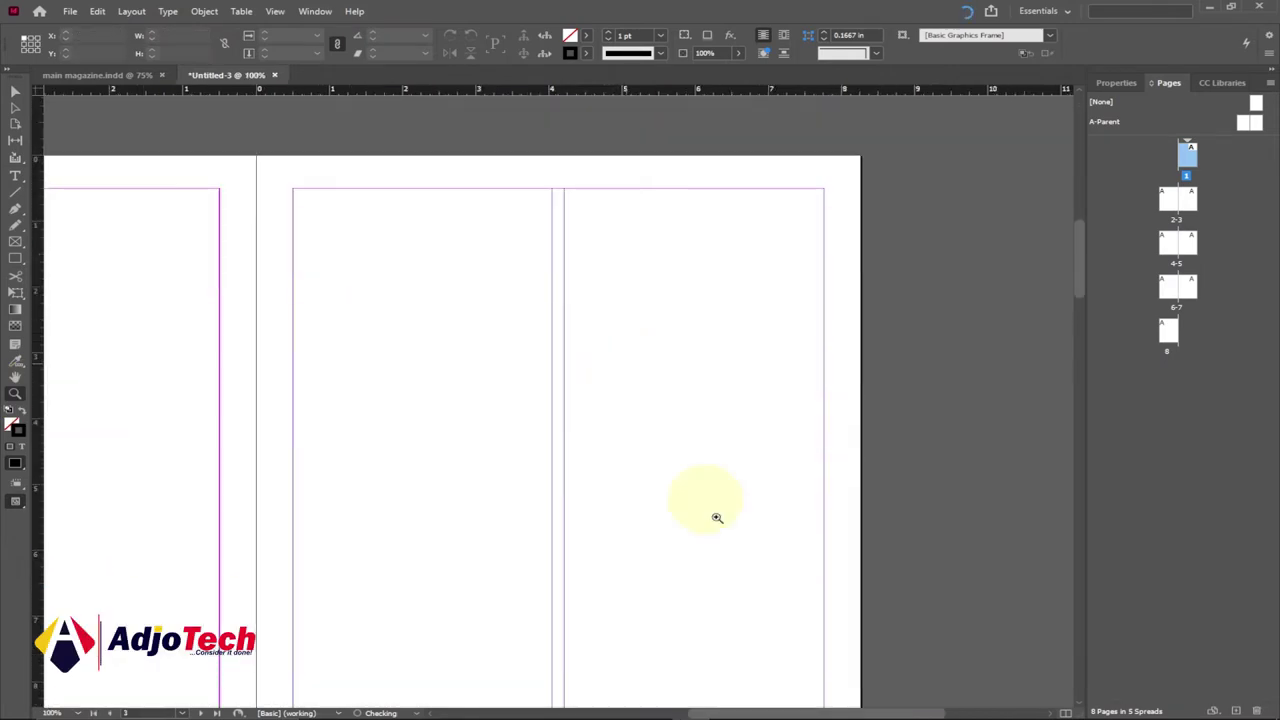
Draw a rectangular image frame about 6.46 by 9.1 in inside the margins of page 3.
left_click_drag(835, 714, 780, 713)
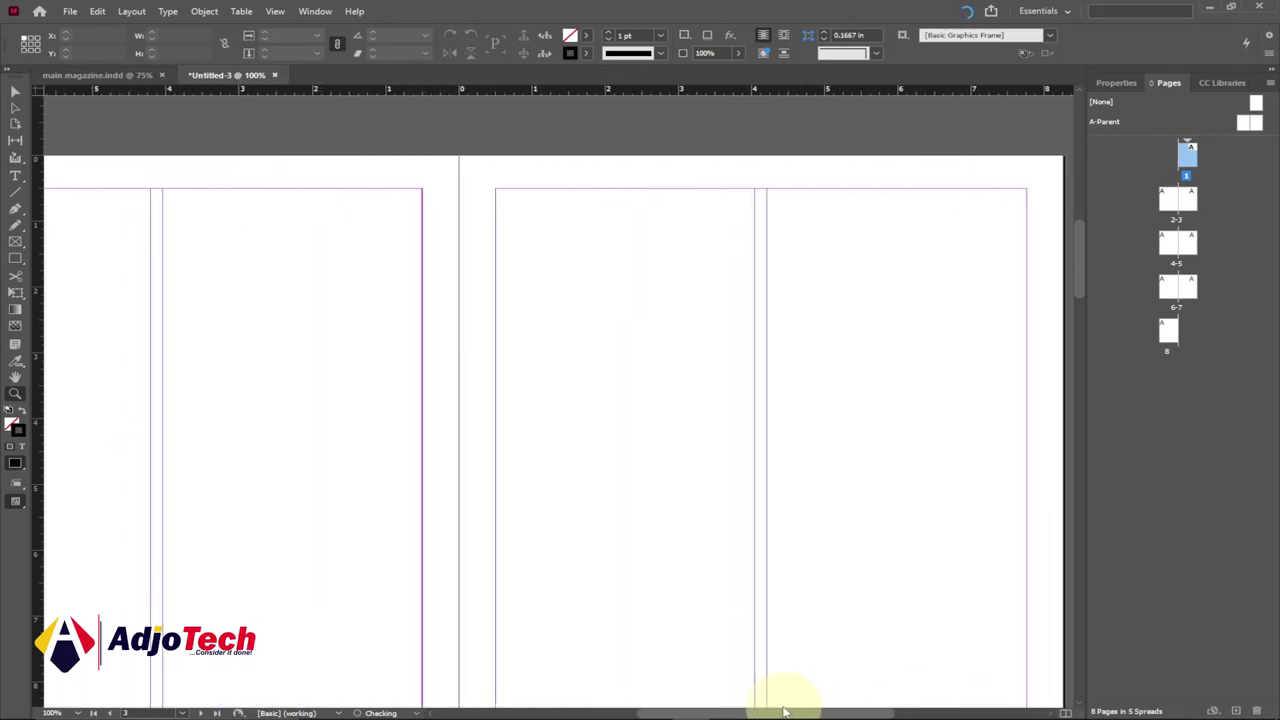
left_click(531, 429, "alt")
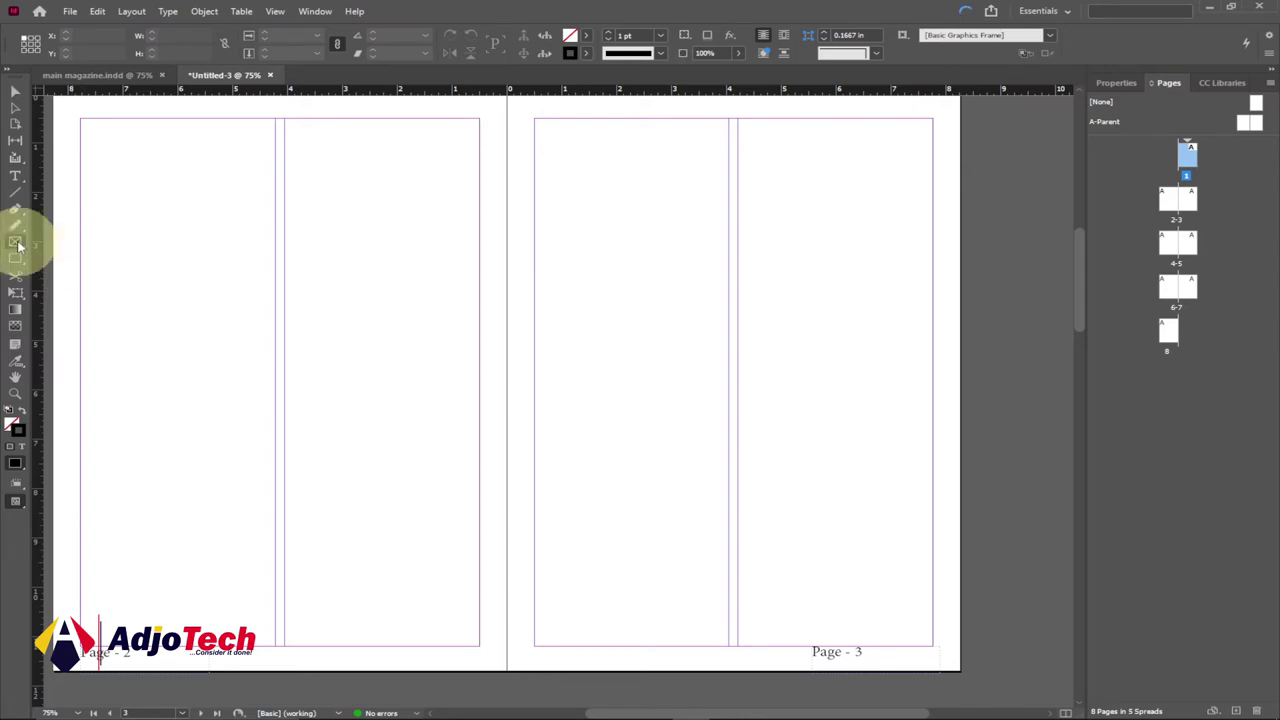
left_click(18, 243)
left_click(65, 257)
left_click_drag(547, 127, 902, 577)
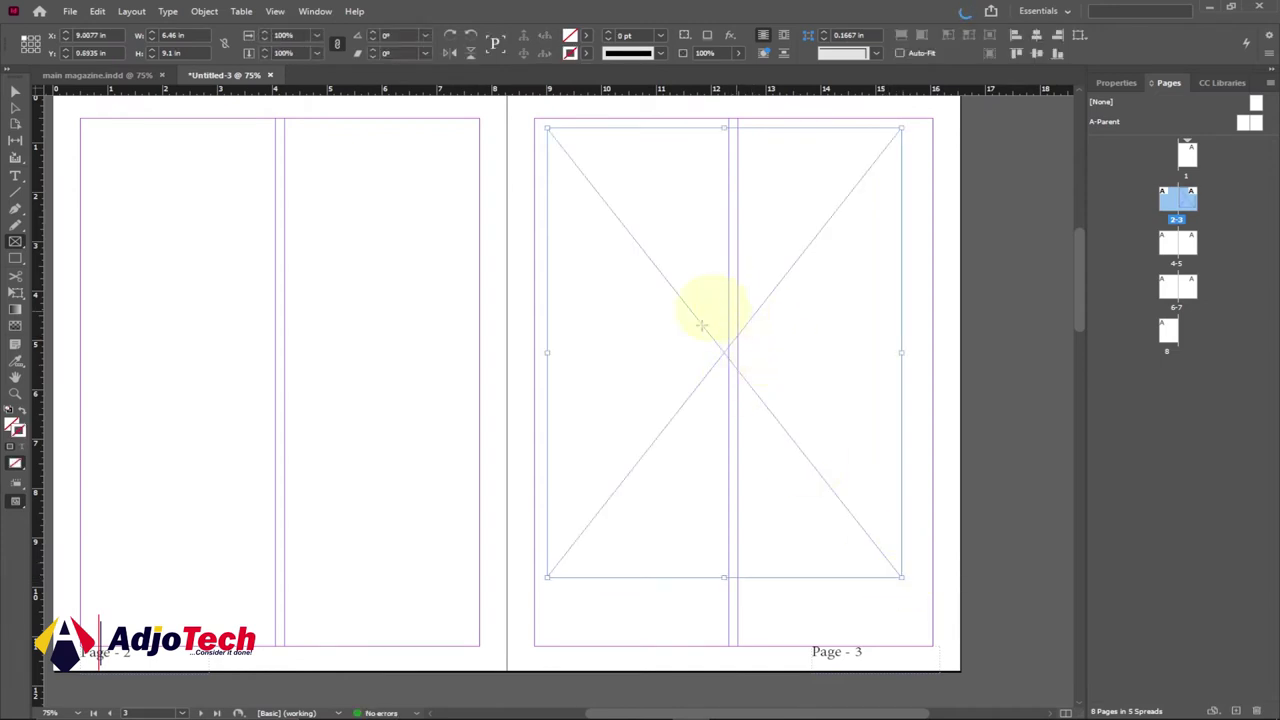
Place the portrait photo from the Documents folder into the page 3 frame and move it to about X 9.43 in, Y 0.97 in.
mouse_move(390, 706)
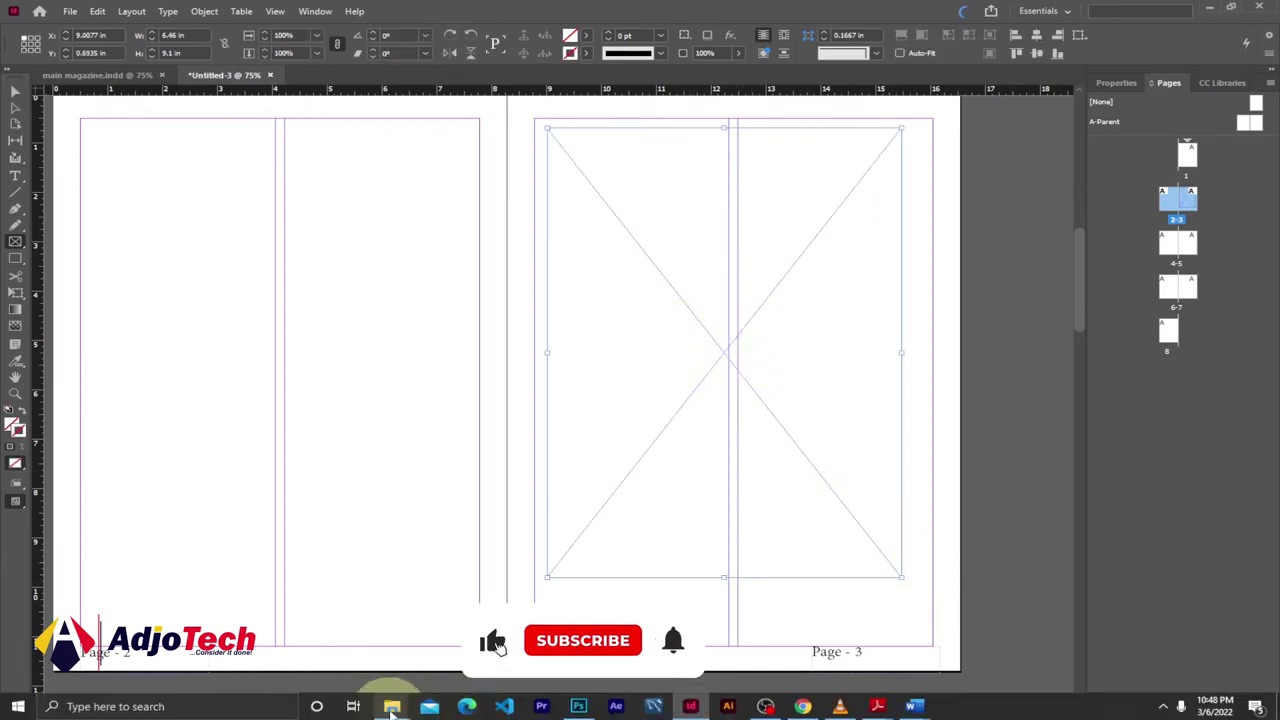
left_click(392, 706)
left_click(310, 640)
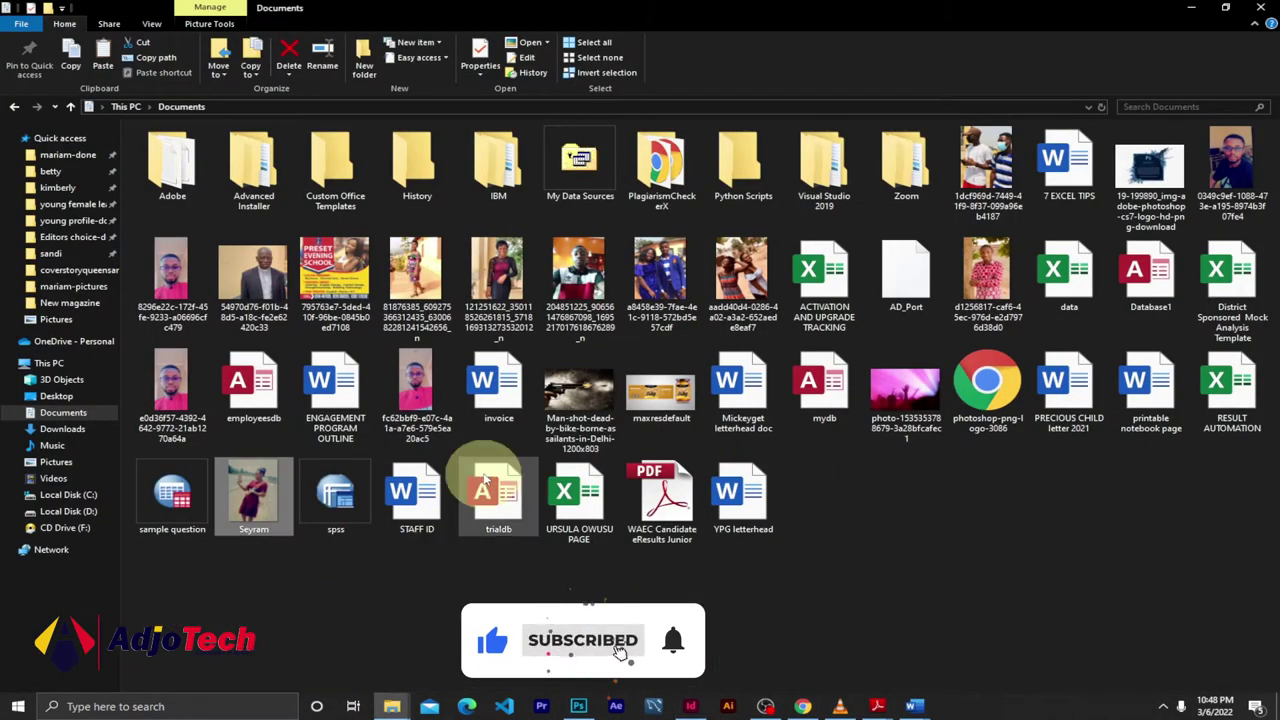
left_click_drag(262, 492, 736, 508)
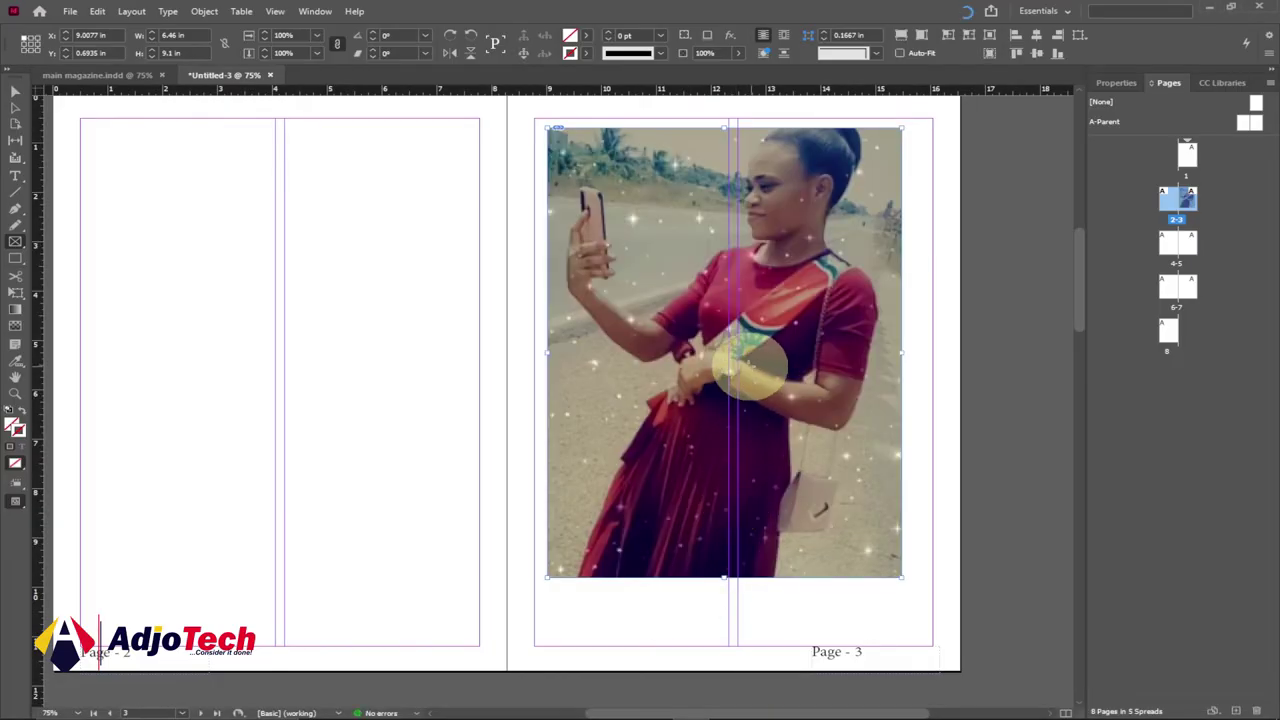
left_click_drag(673, 317, 646, 314)
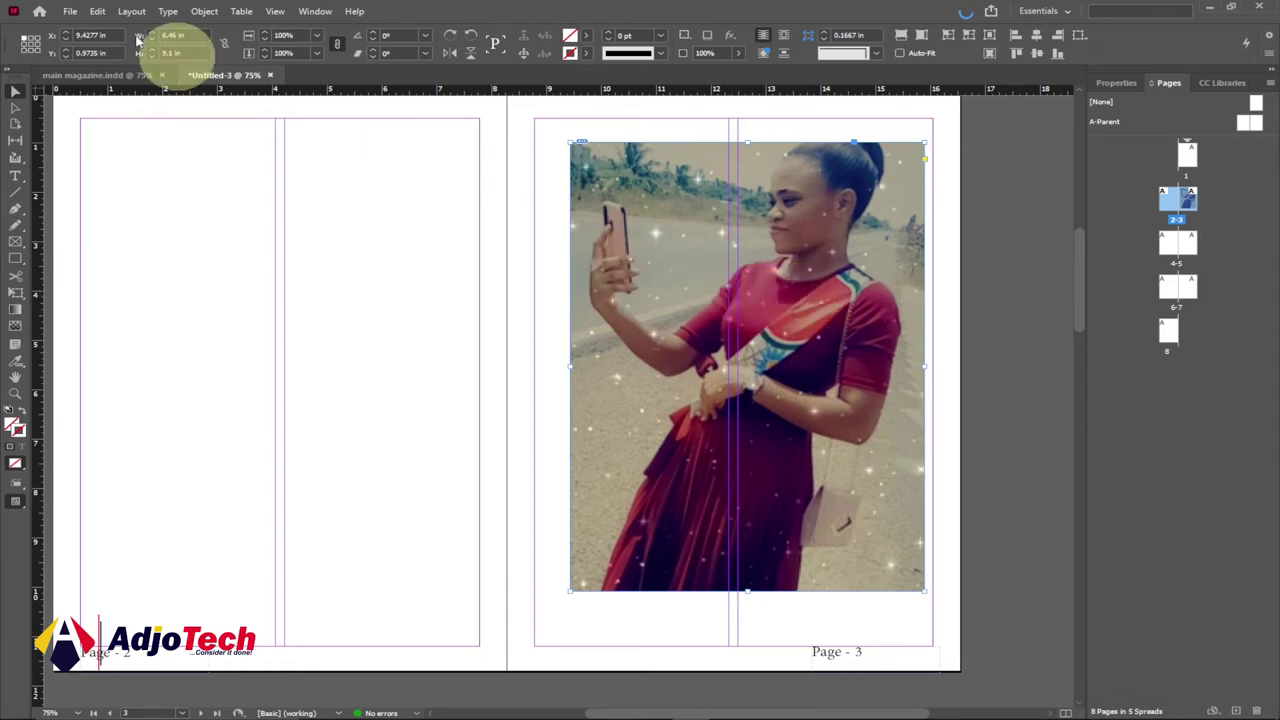
left_click(70, 11)
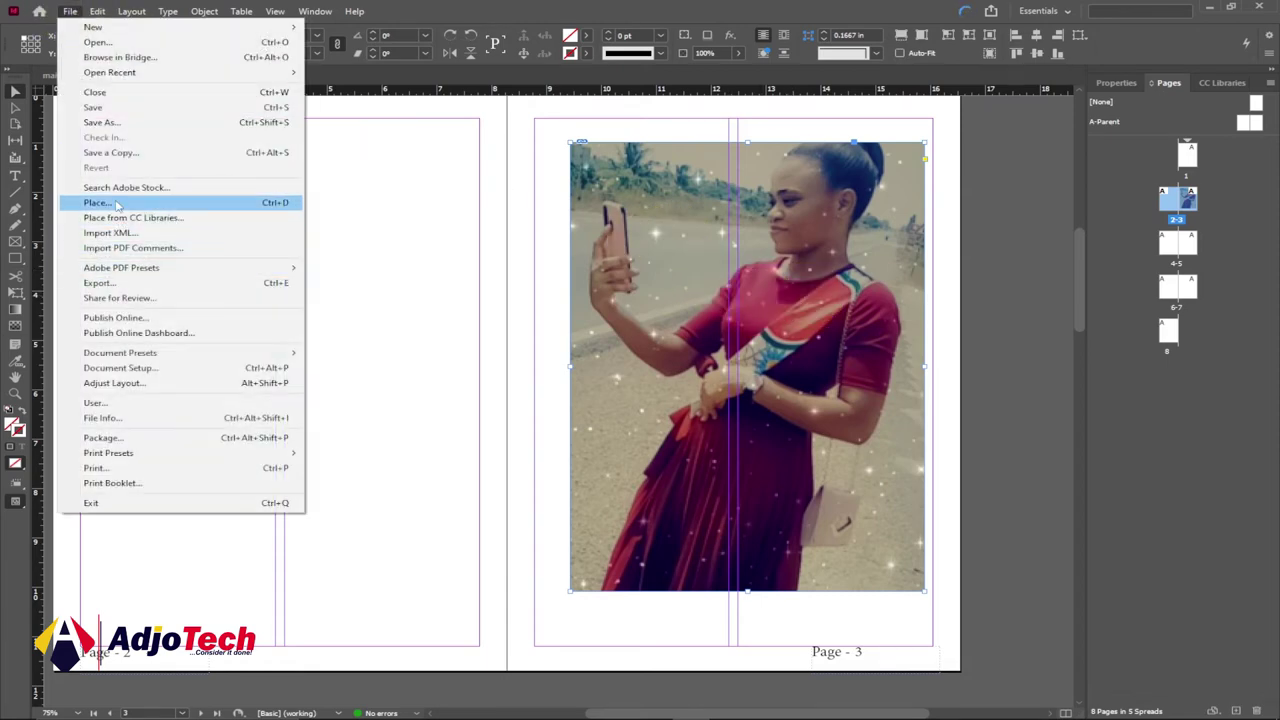
left_click(742, 322)
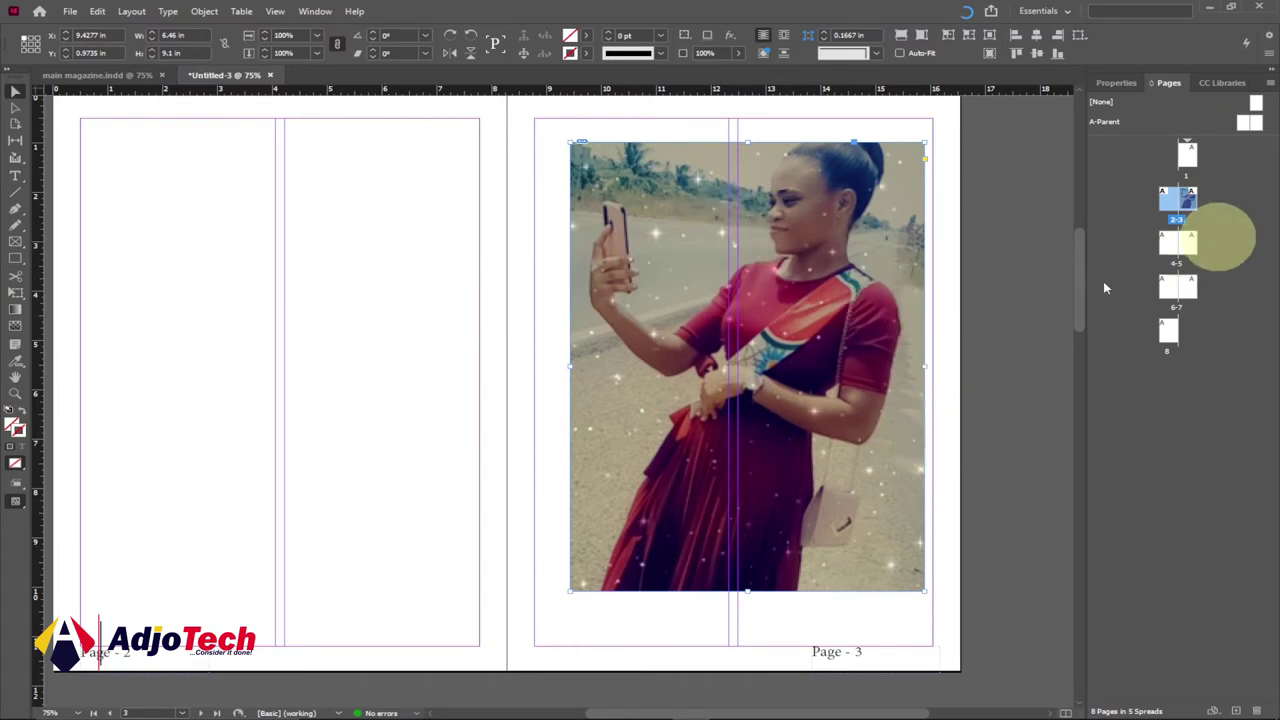
Draw a tall rectangle about 3.86 by 10.88 in over the outer half of page 3, overlapping the photo.
left_click(16, 259)
left_click(77, 276)
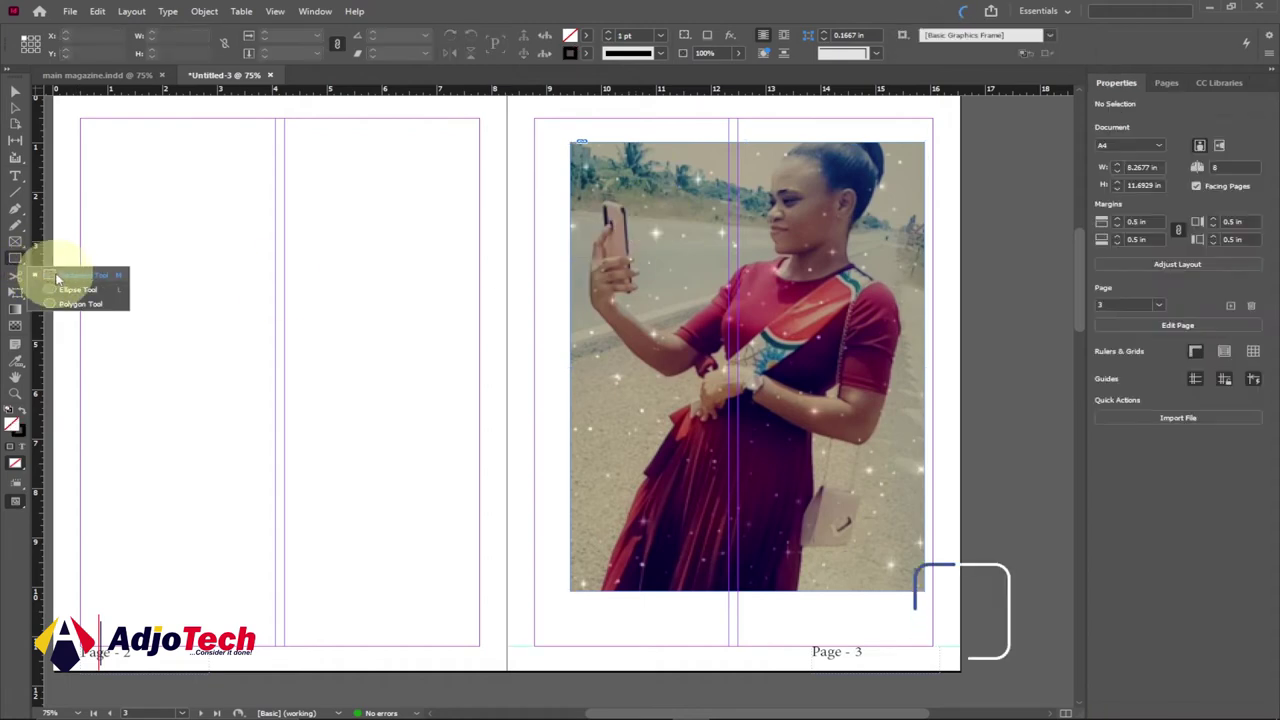
left_click(60, 276)
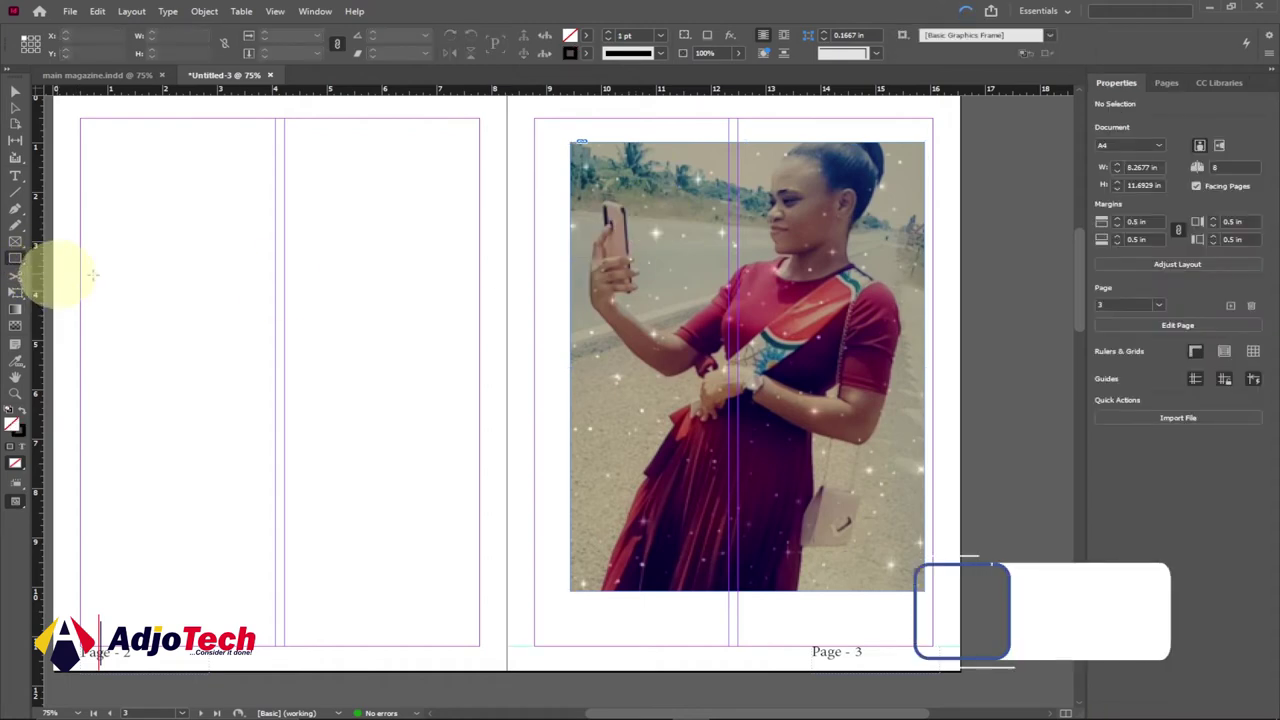
mouse_move(757, 95)
left_mouse_down()
mouse_move(850, 400)
mouse_move(968, 632)
left_mouse_up()
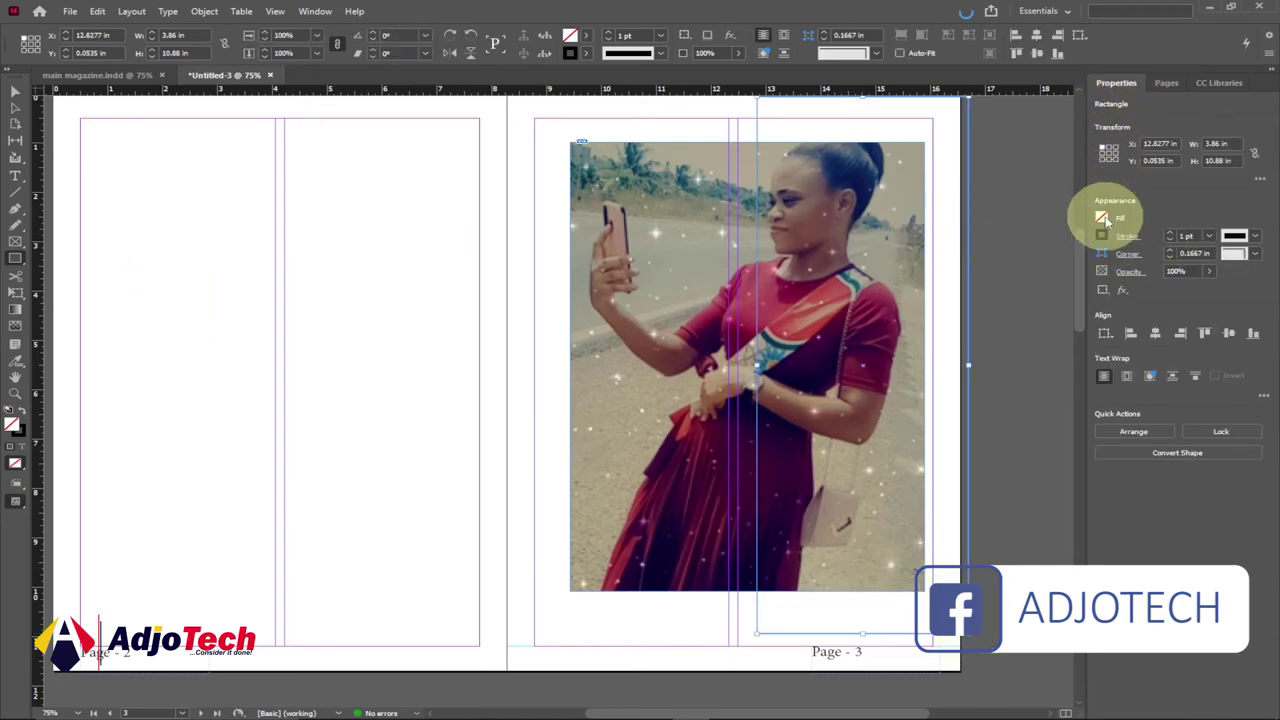
Fill the tall rectangle with the magenta swatch C=0 M=100 Y=0 K=0 and deselect it.
left_click(1102, 220)
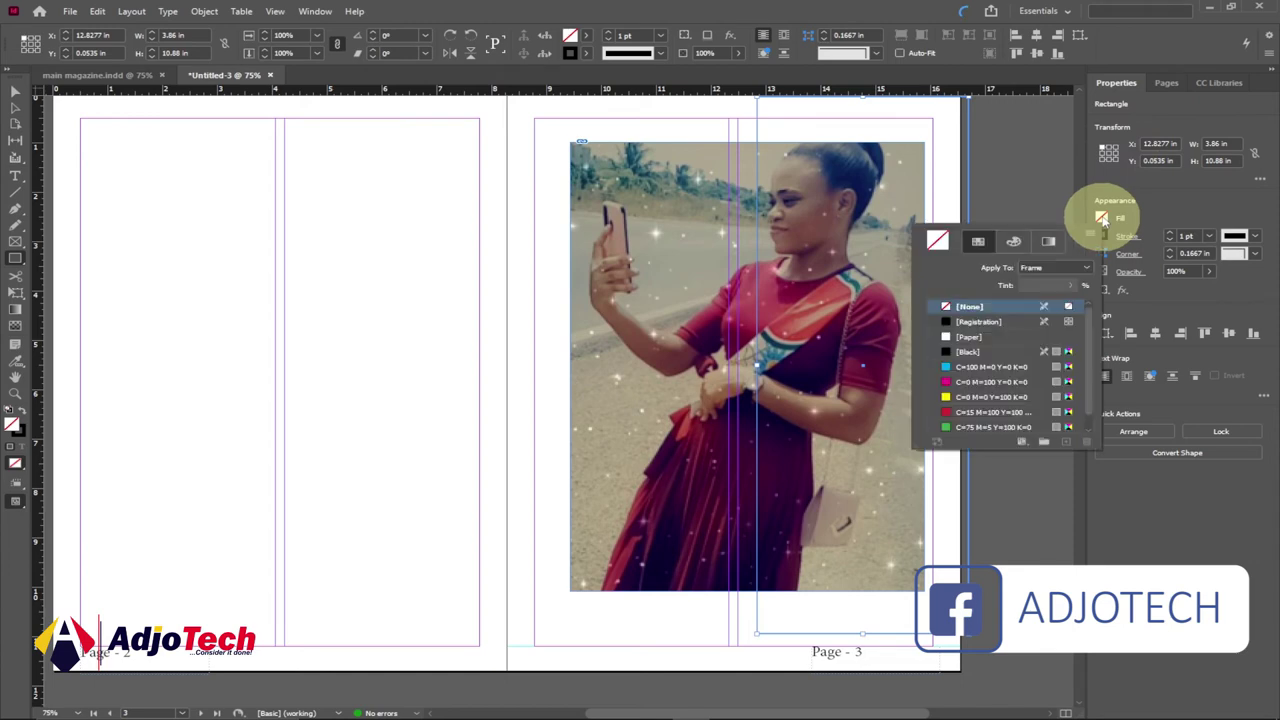
left_click(980, 384)
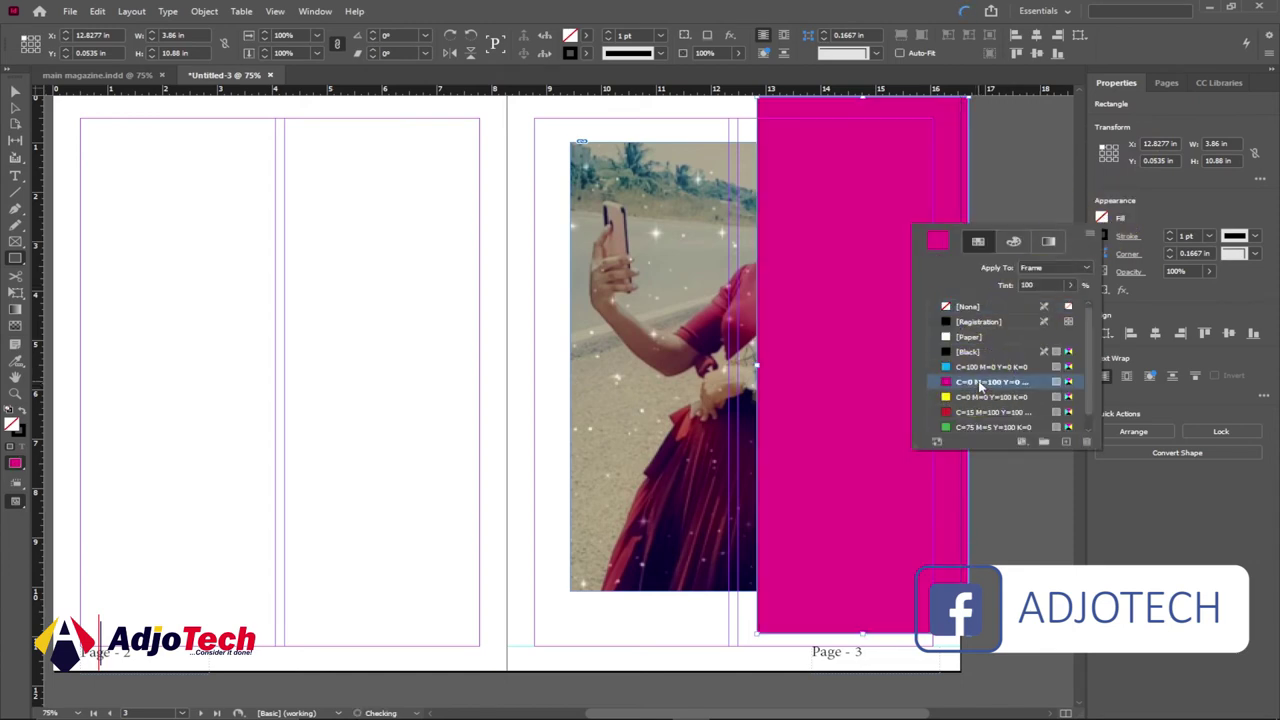
left_click(875, 323)
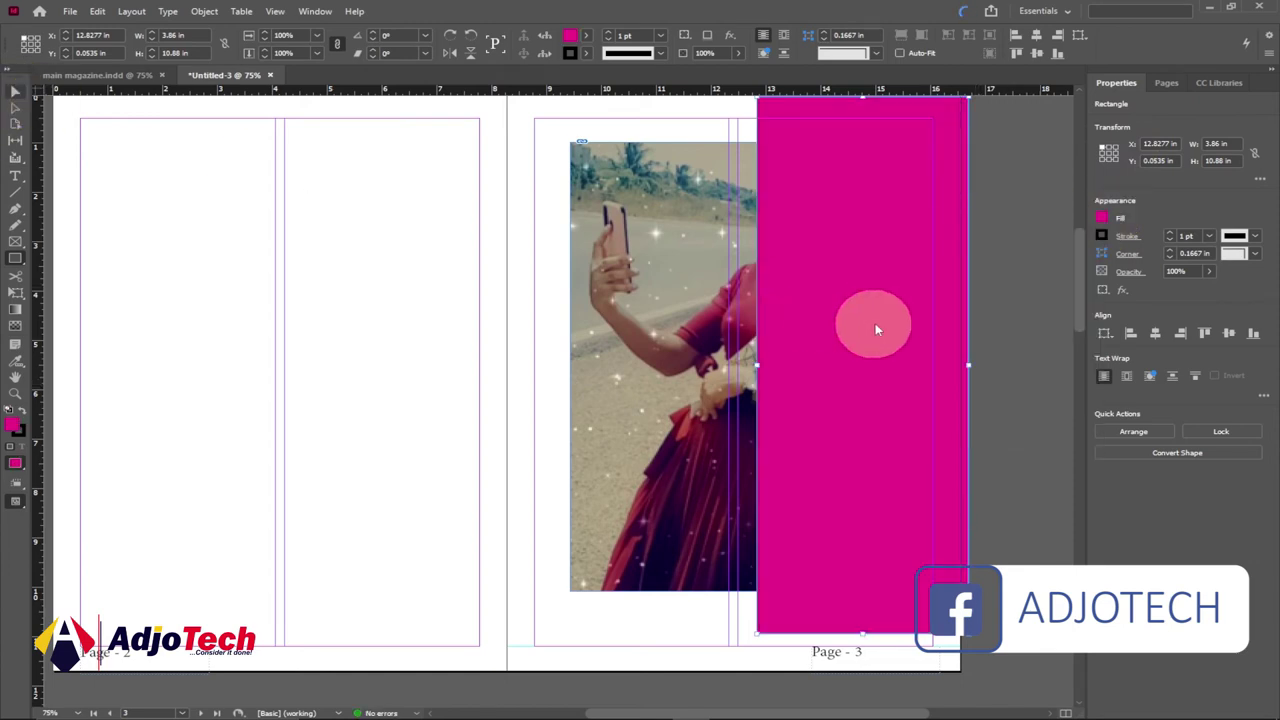
key("ctrl+shift+a")
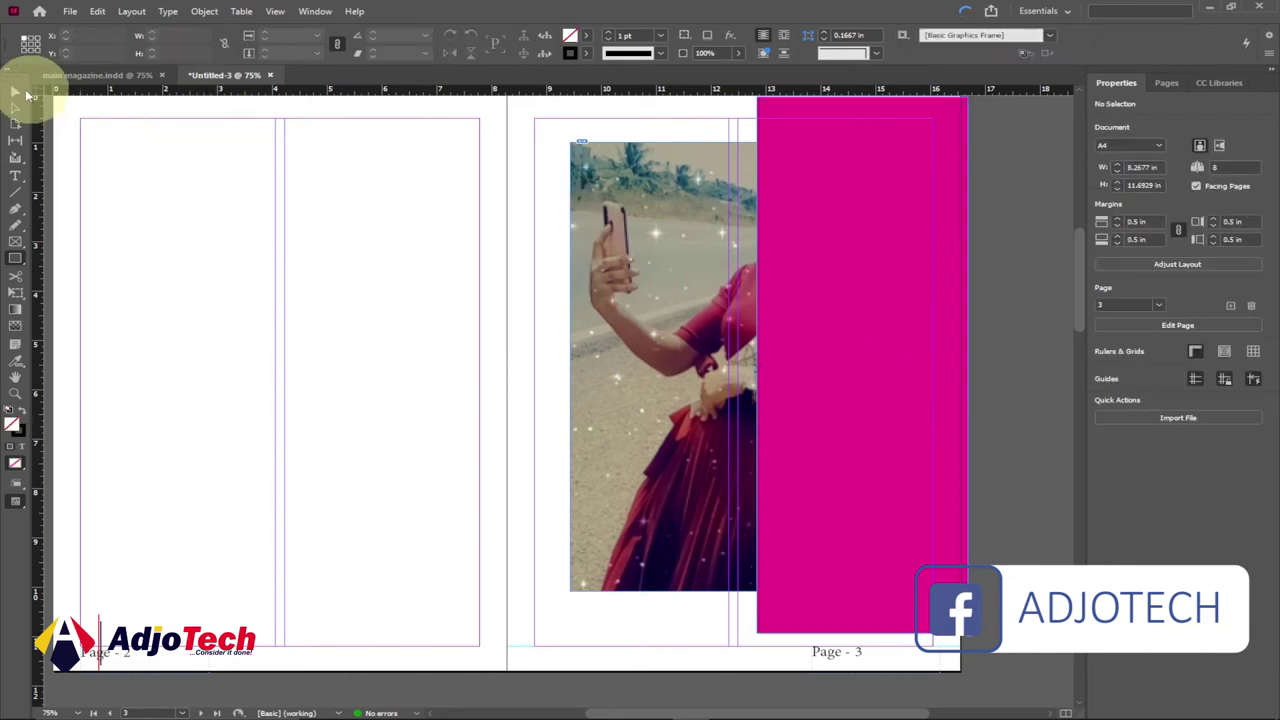
Send the magenta rectangle on page 3 to the back, behind the photo.
left_click(834, 332)
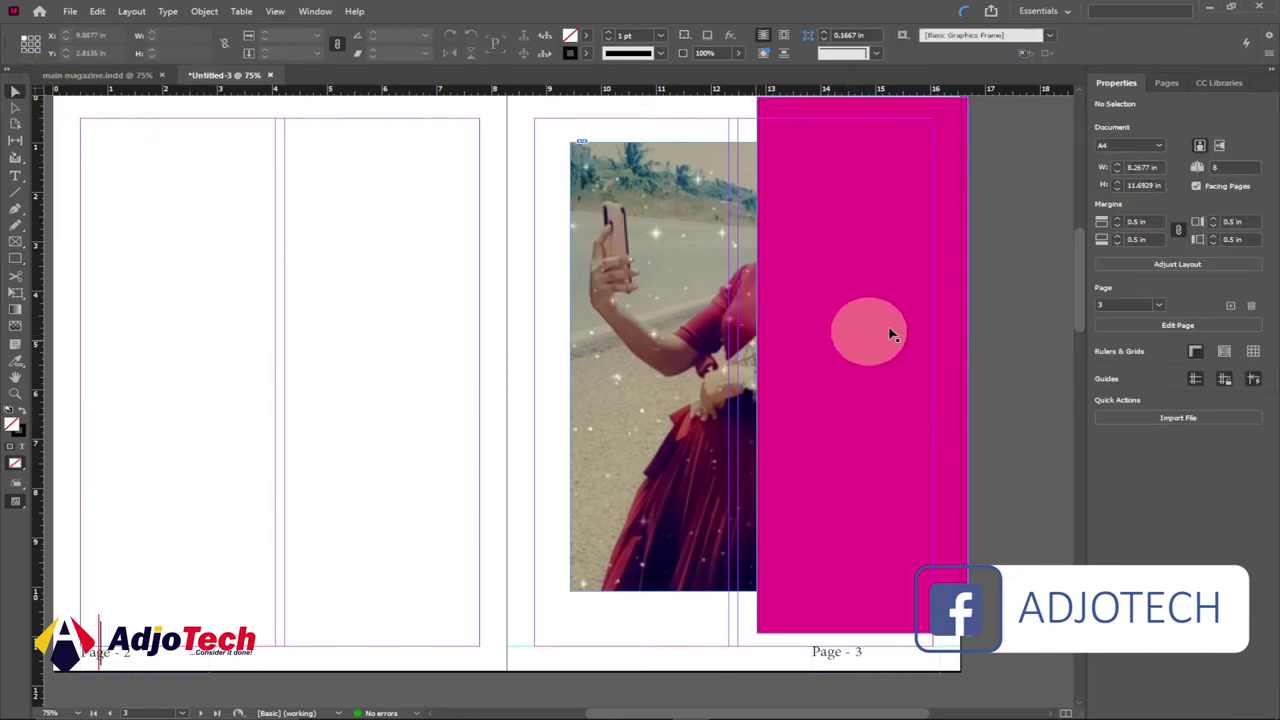
right_click(871, 296)
left_click(836, 220)
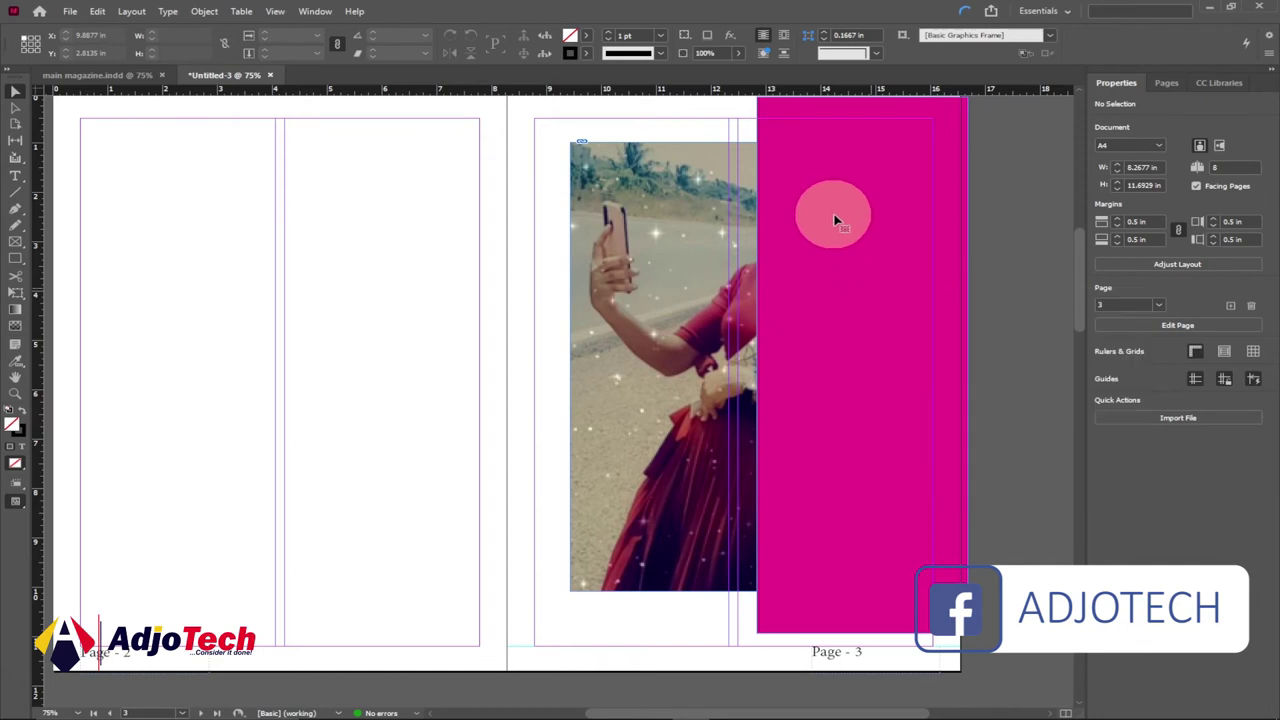
left_click(838, 225)
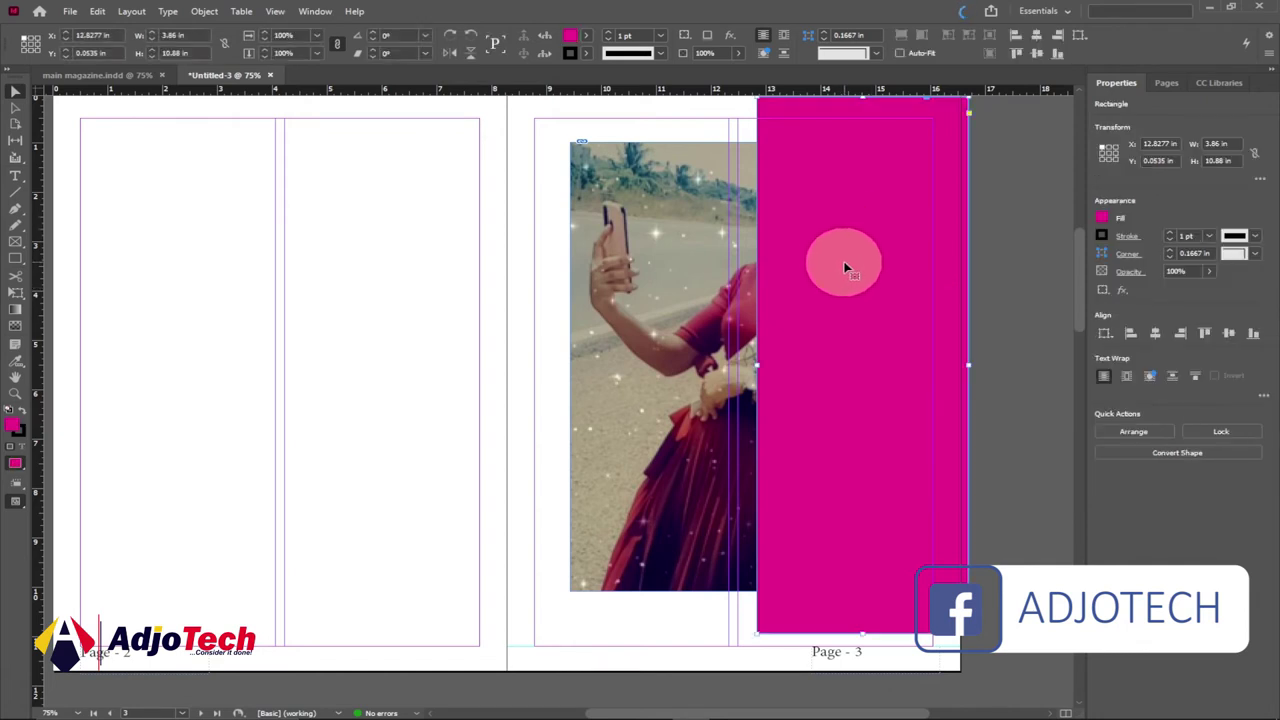
right_click(844, 268)
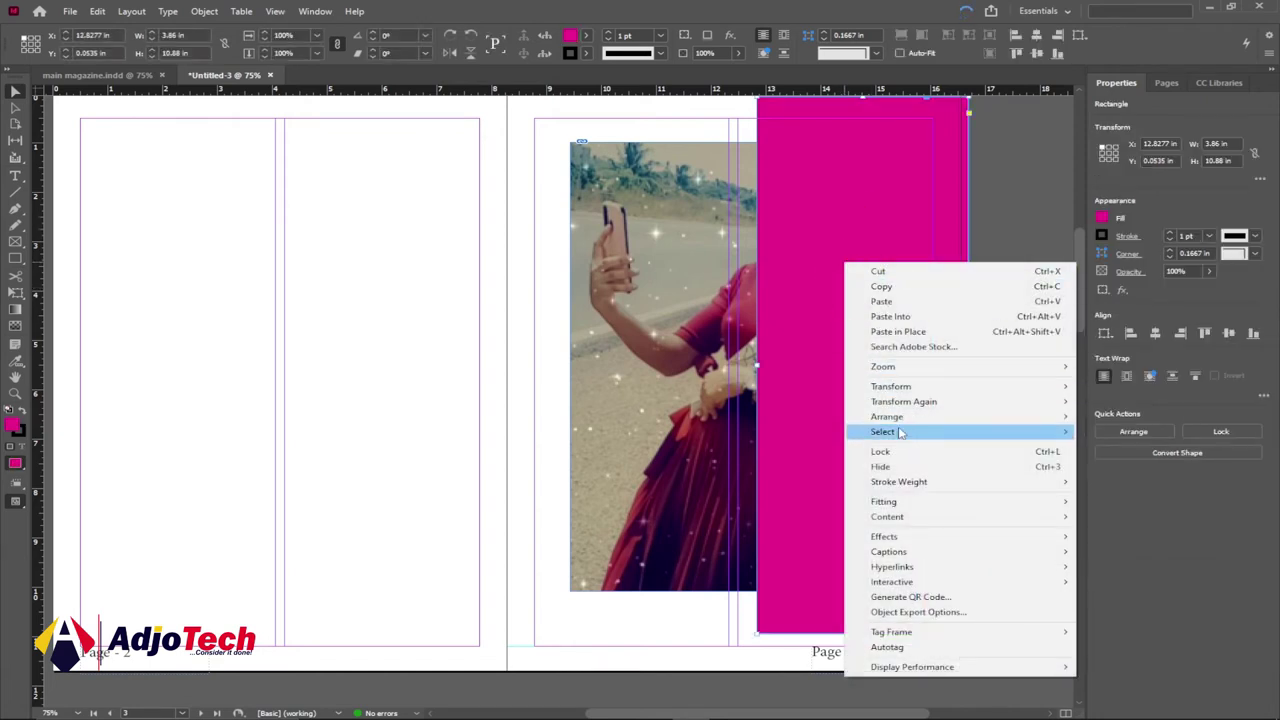
mouse_move(899, 424)
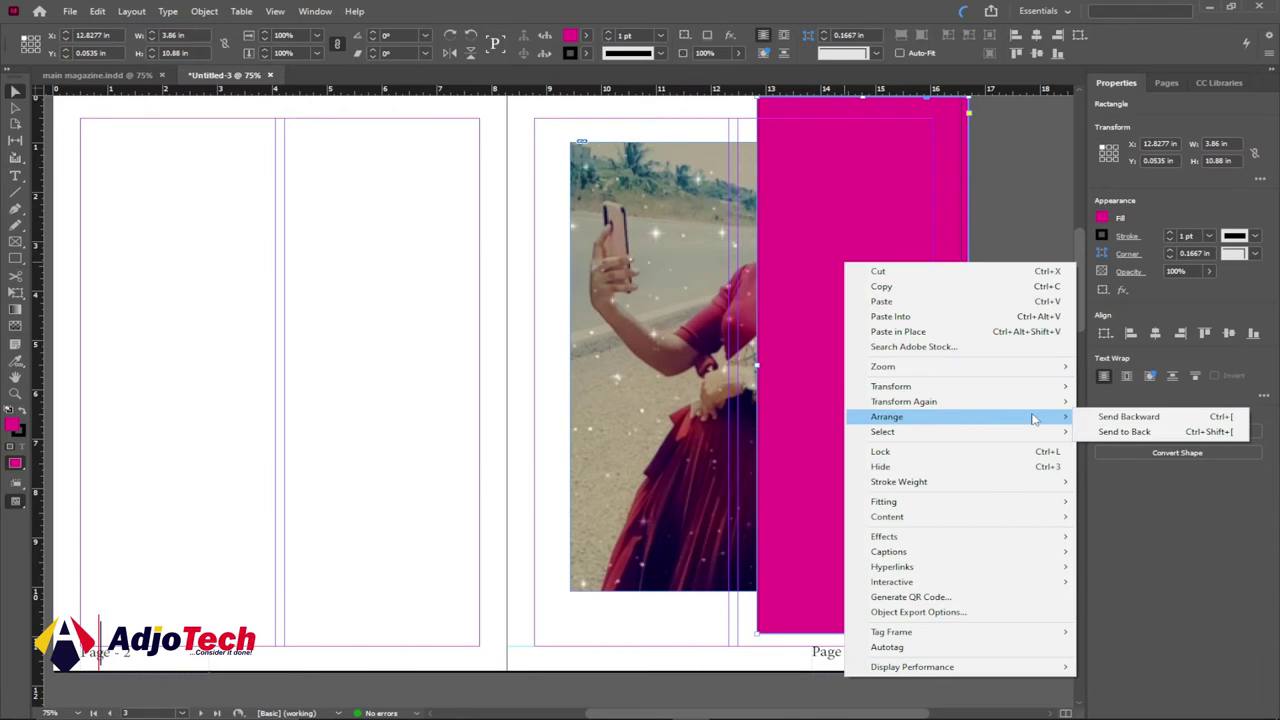
left_click(1126, 433)
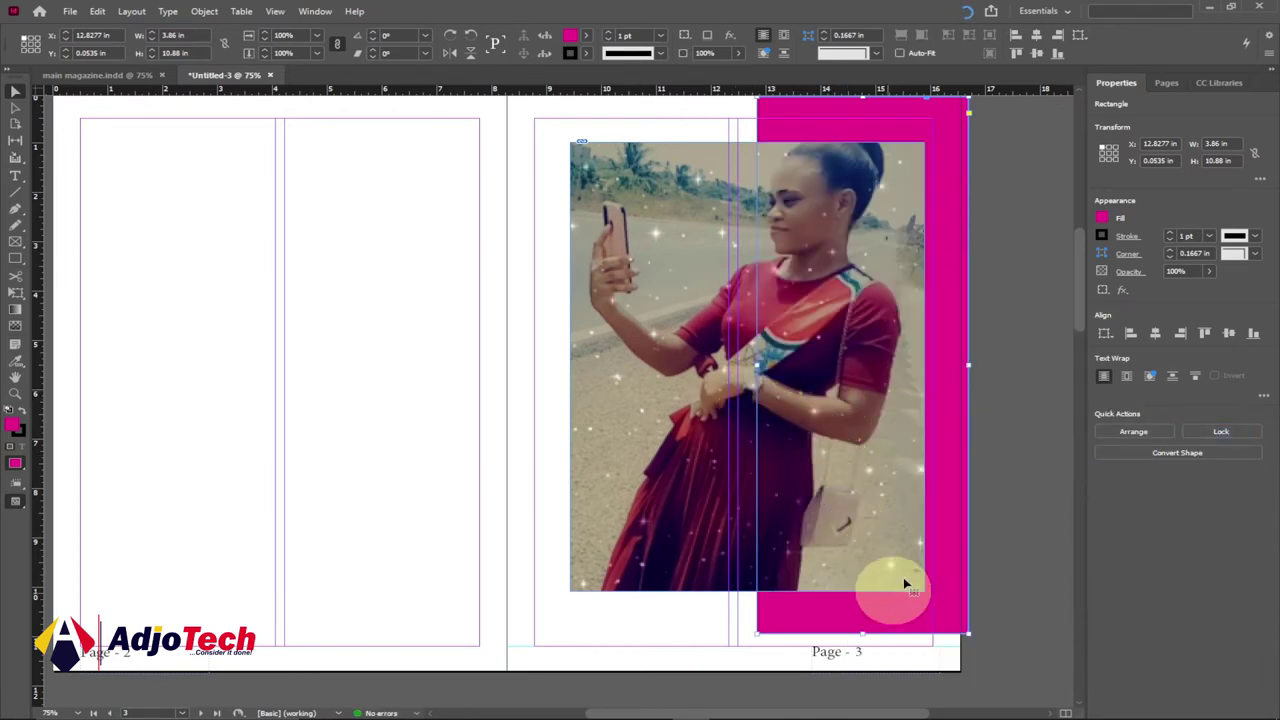
Draw a text frame on page 2 from the top-left margin corner to just inside the second column, ending near the bottom margin.
left_click(623, 409)
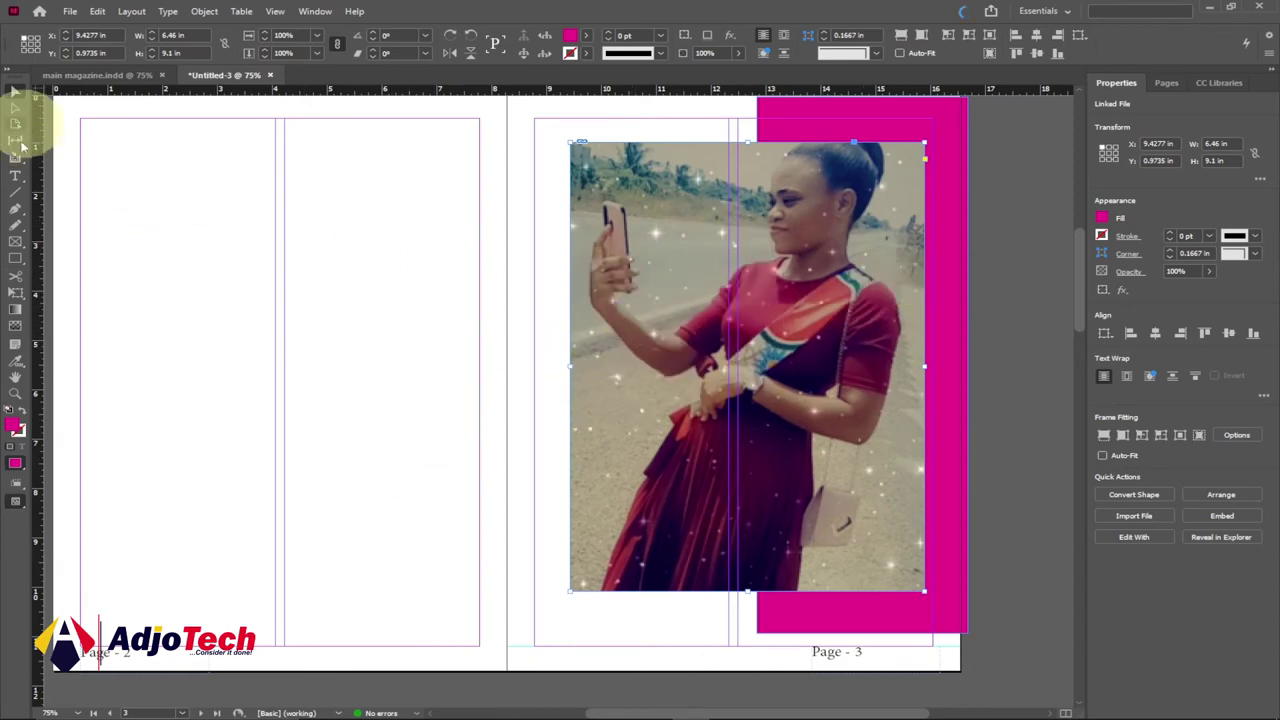
left_click(16, 178)
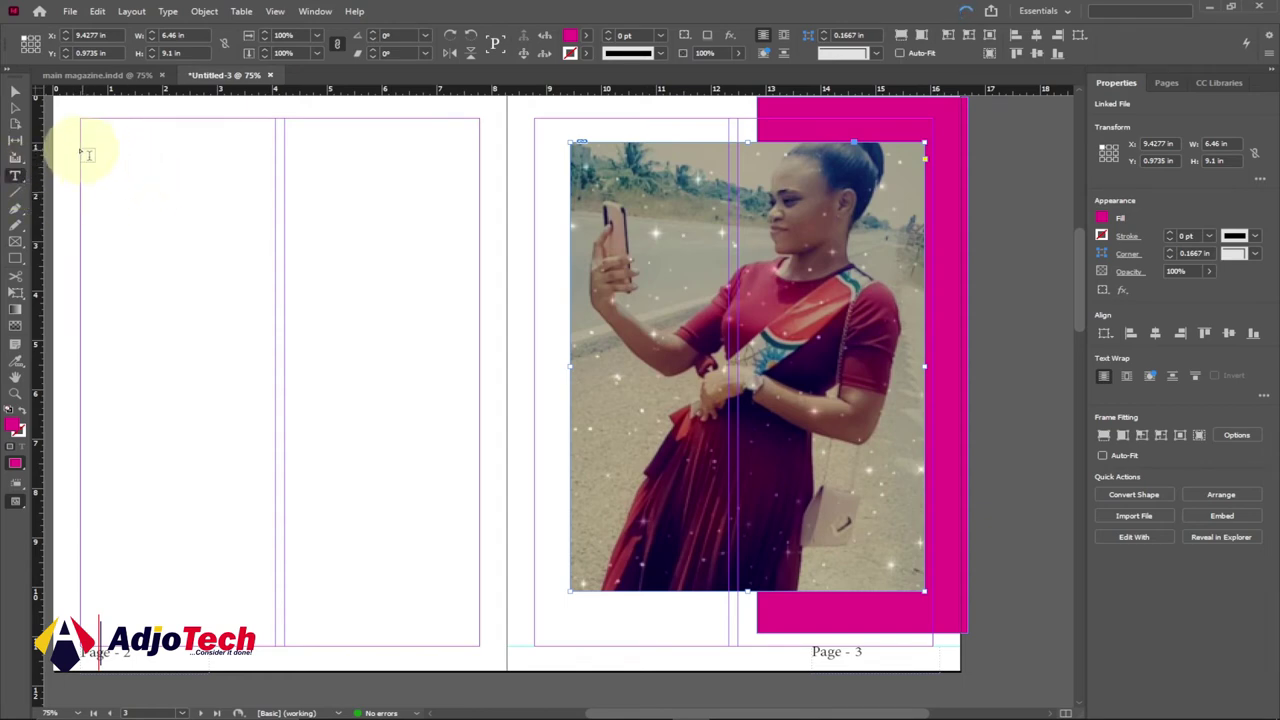
left_click_drag(86, 125, 326, 630)
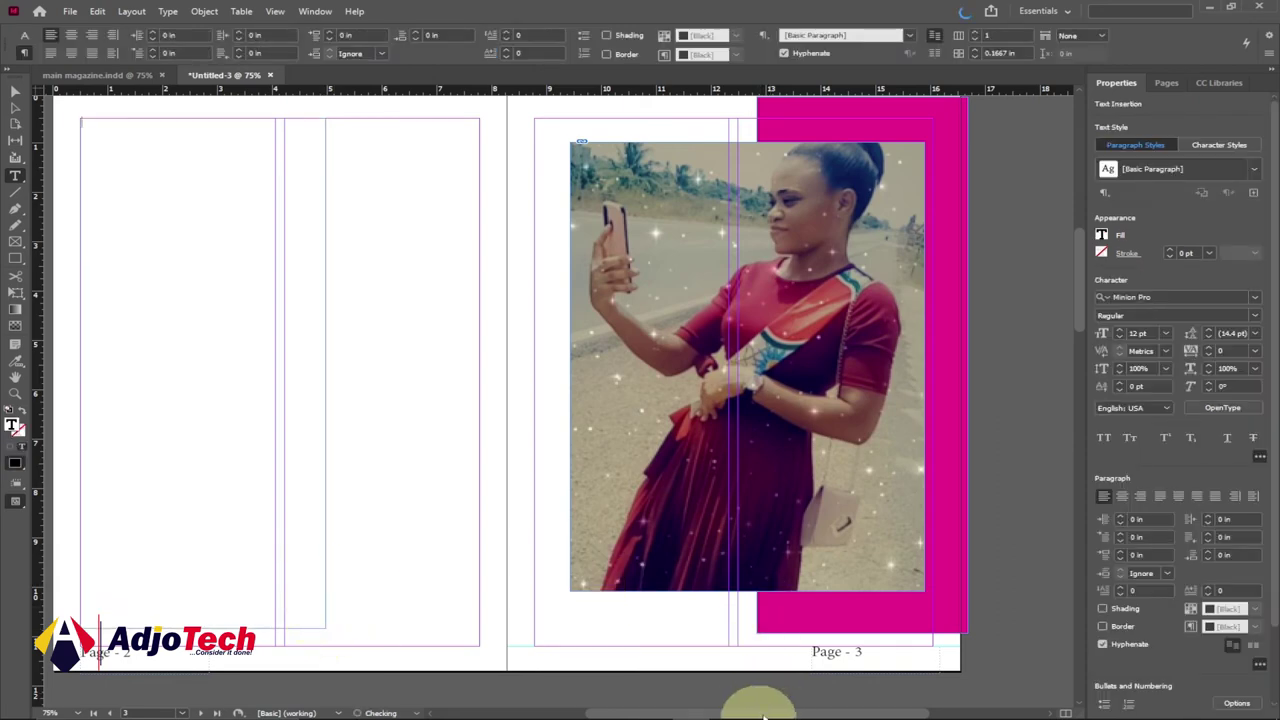
Switch to Document1 in Word and generate more placeholder text below the existing paragraphs with =lorem(2,5).
mouse_move(800, 706)
mouse_move(915, 706)
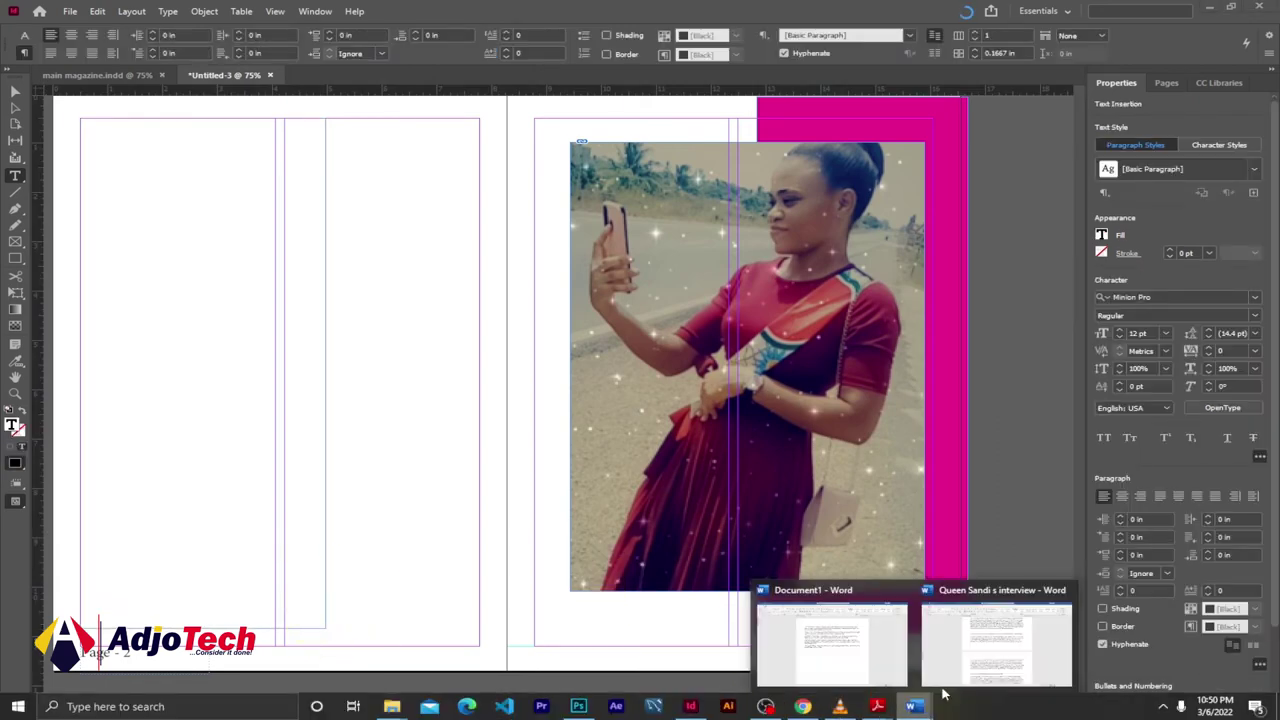
left_click(821, 665)
left_click_drag(556, 390, 393, 212)
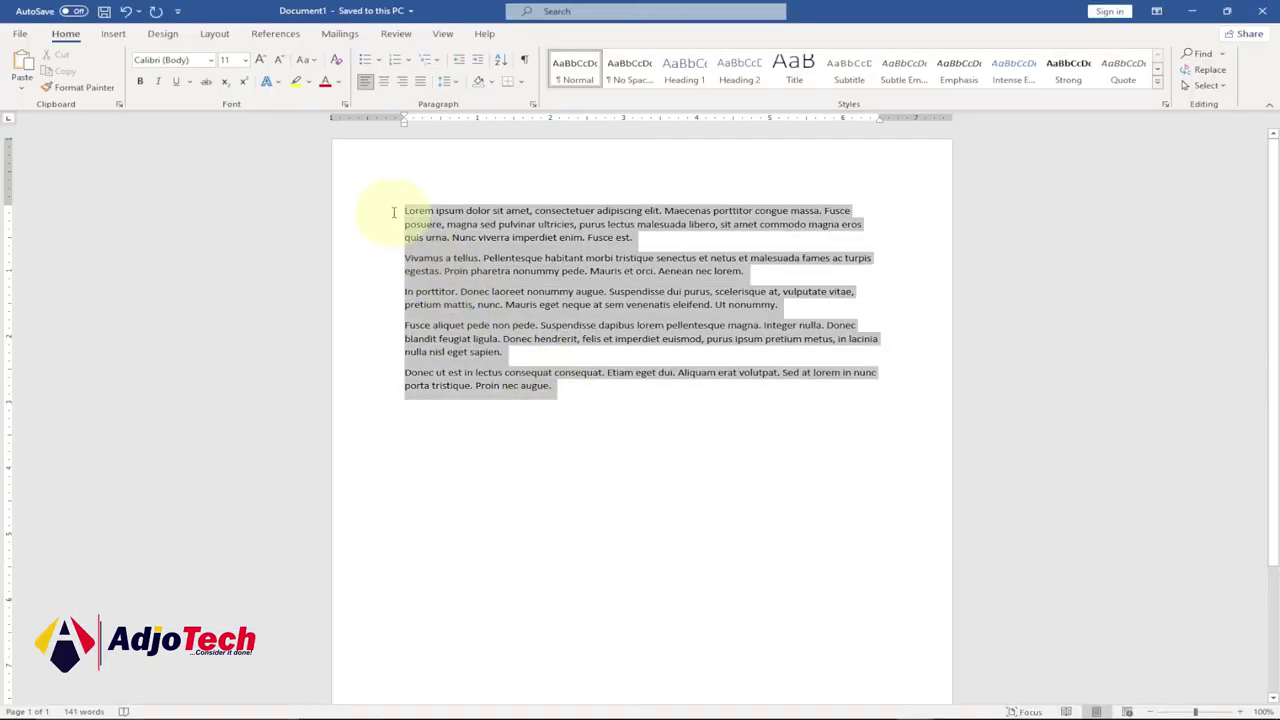
right_click(513, 226)
key("Escape")
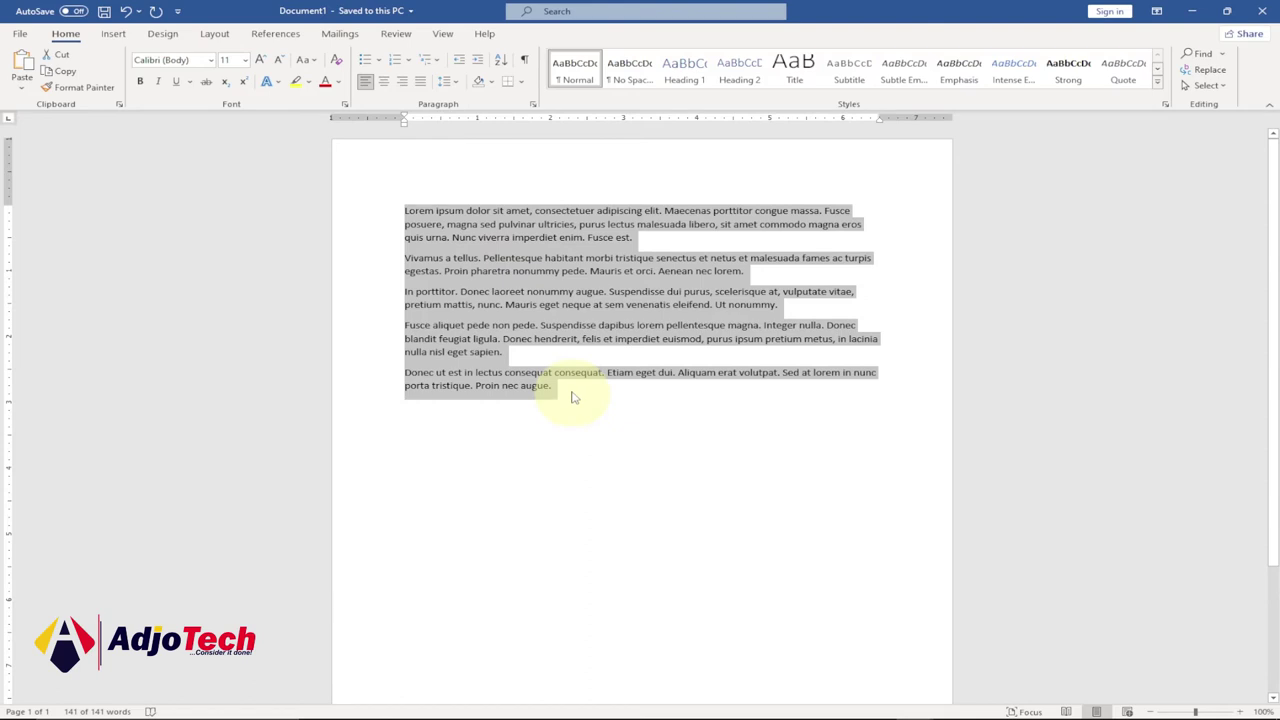
left_click(572, 393)
key("Return")
key("Return")
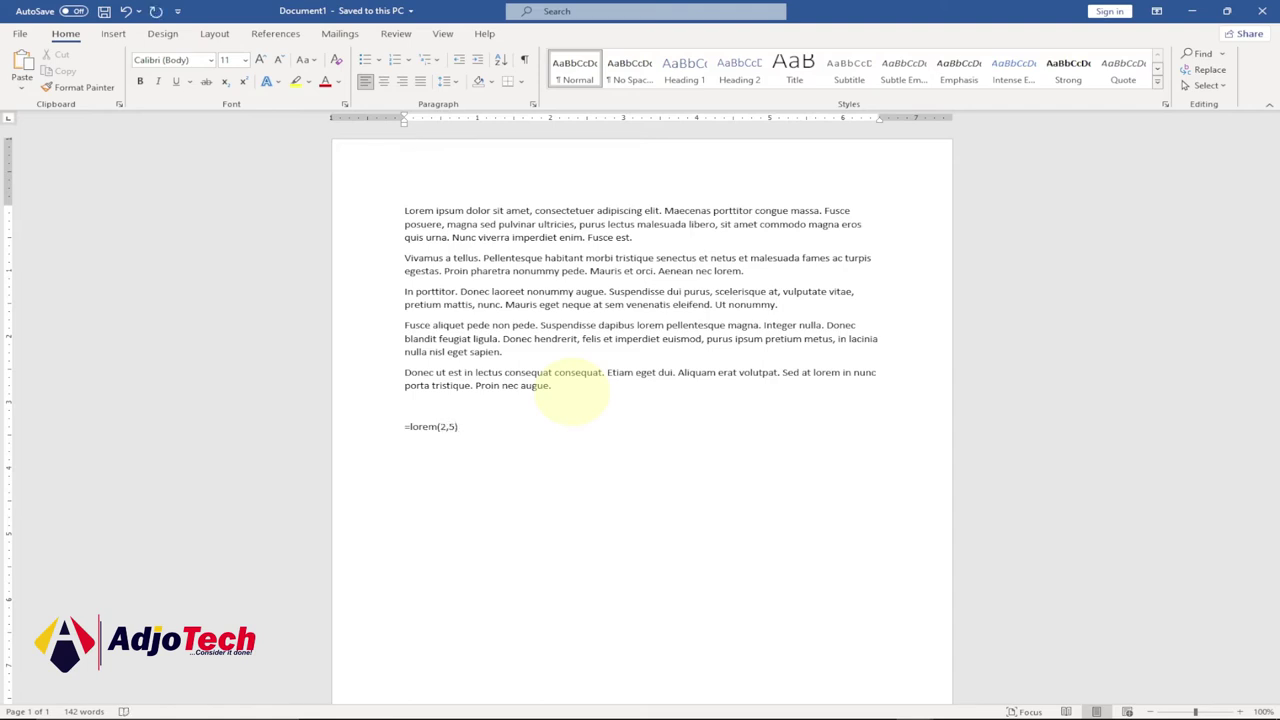
key("Return")
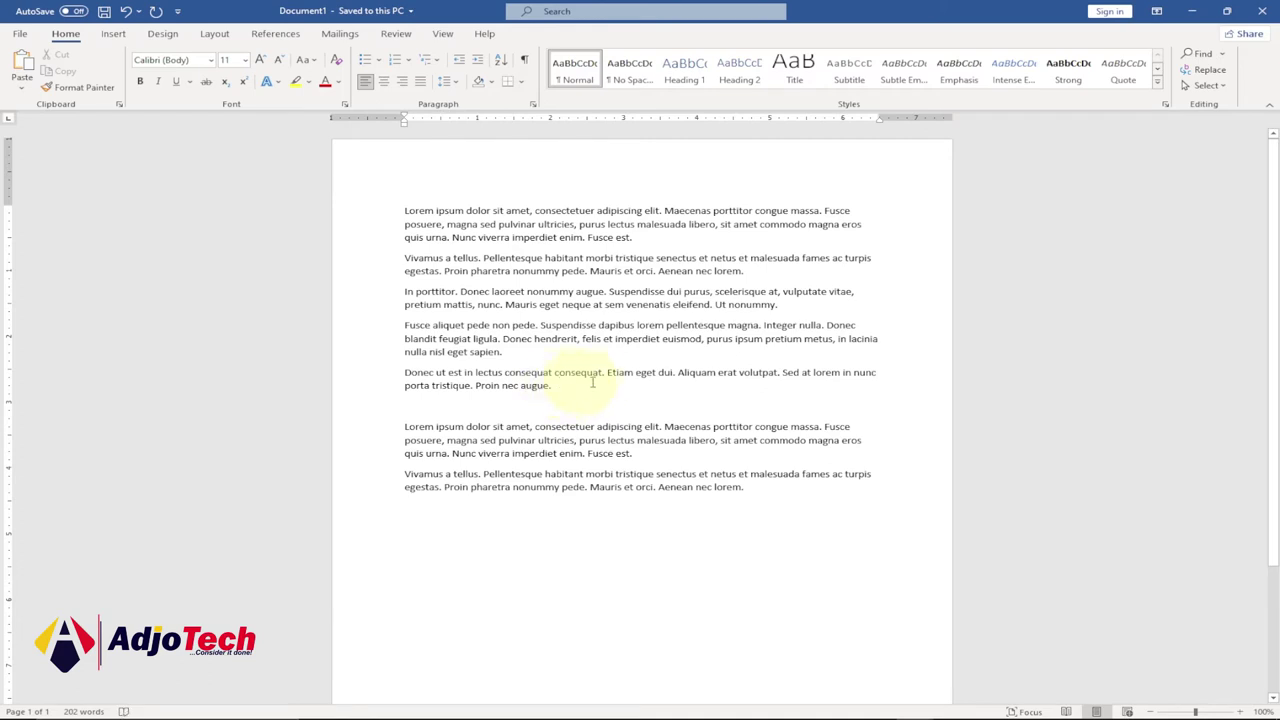
Copy all the placeholder text from Word and paste it into the text frame on page 2 in InDesign.
left_click_drag(748, 490, 410, 214)
right_click(416, 222)
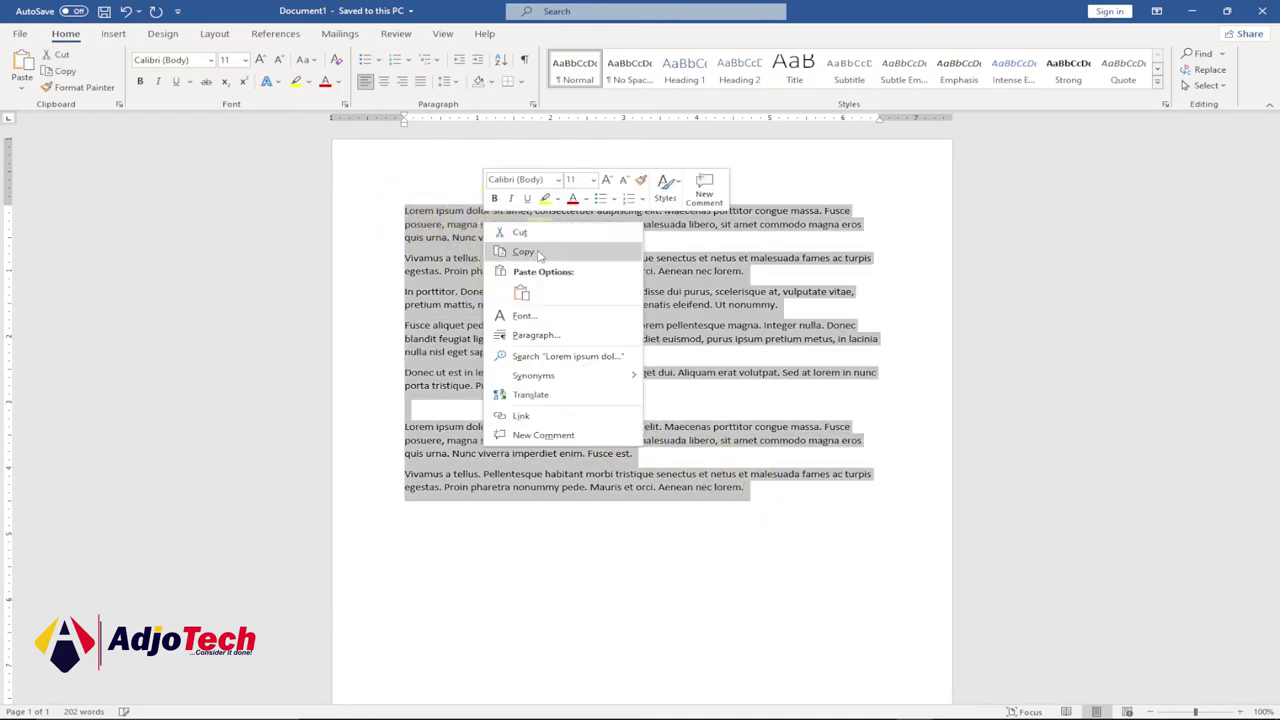
left_click(443, 251)
left_click(691, 706)
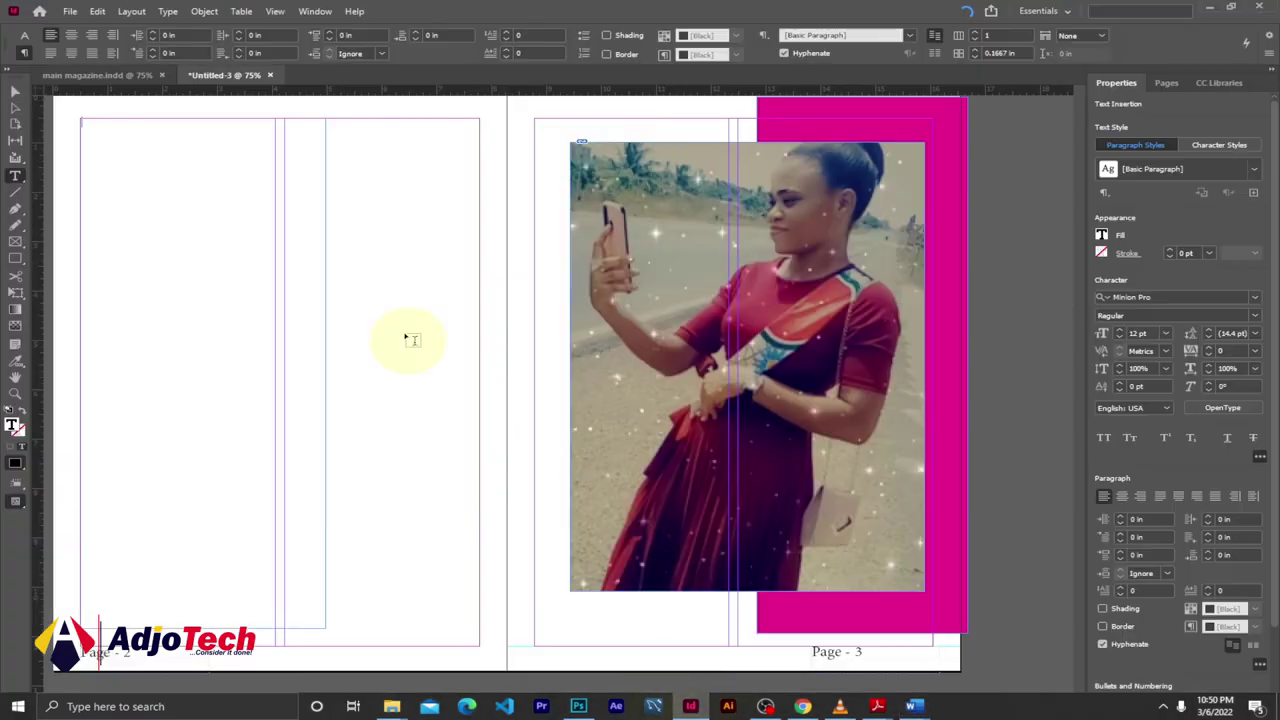
left_click(127, 163)
key("ctrl+v")
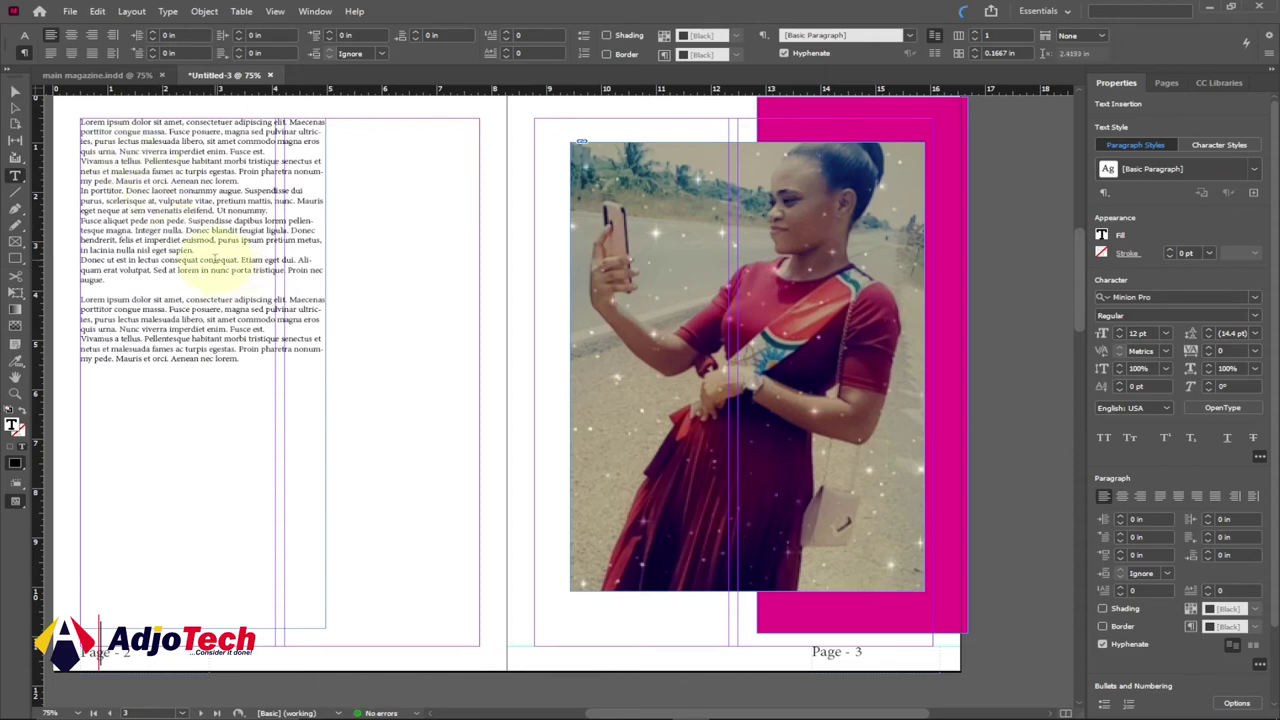
Select all the placeholder text in the page 2 frame and set its font to Arial Black.
left_click(97, 11)
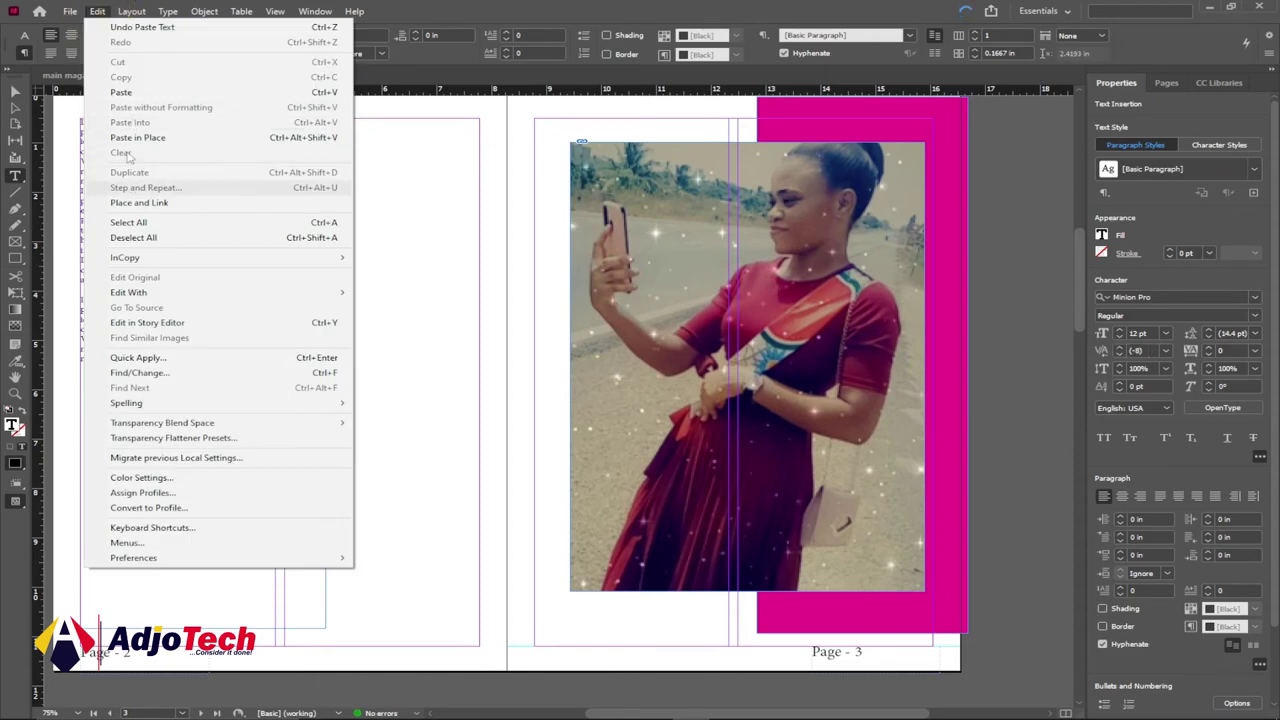
left_click(430, 345)
left_click_drag(240, 361, 82, 121)
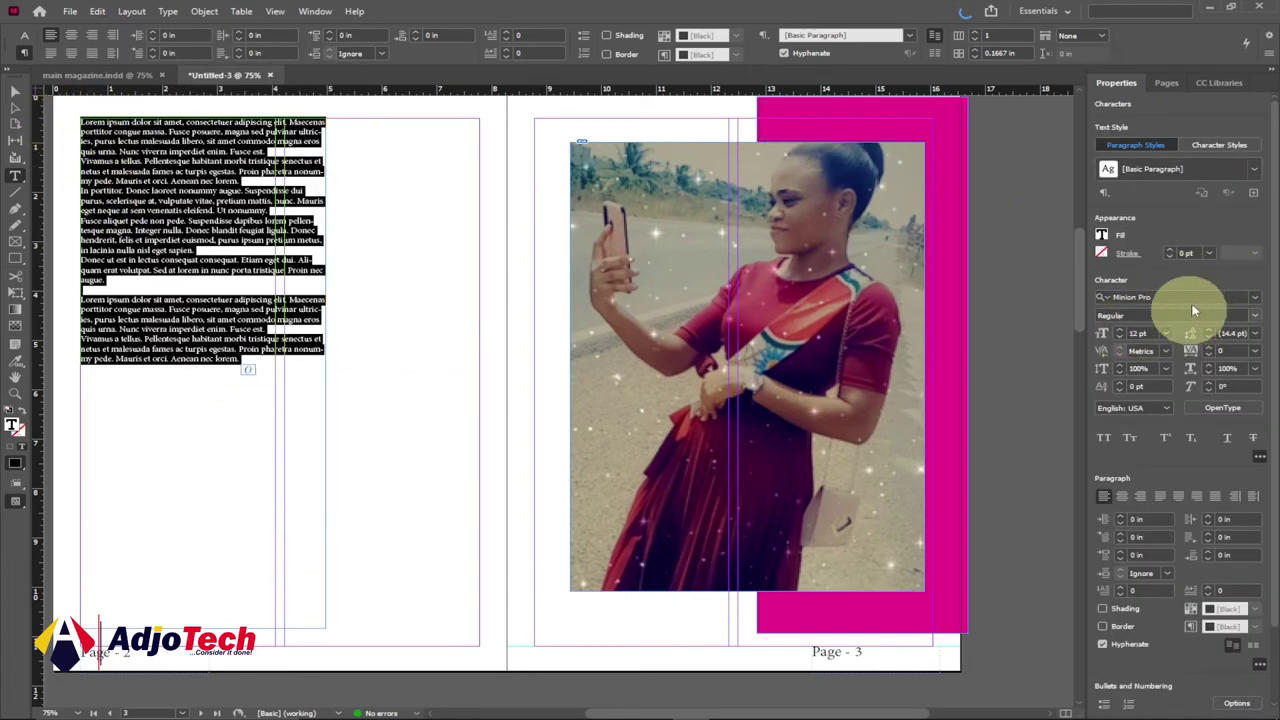
left_click(1164, 297)
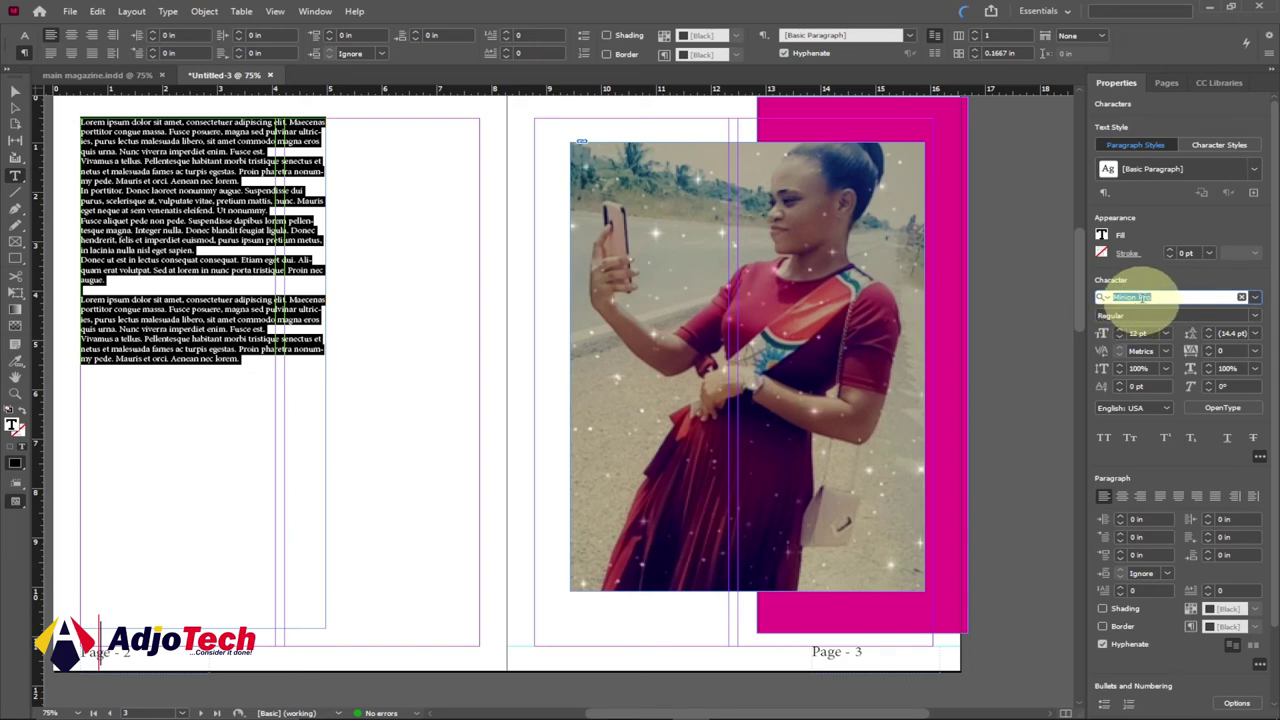
type("a")
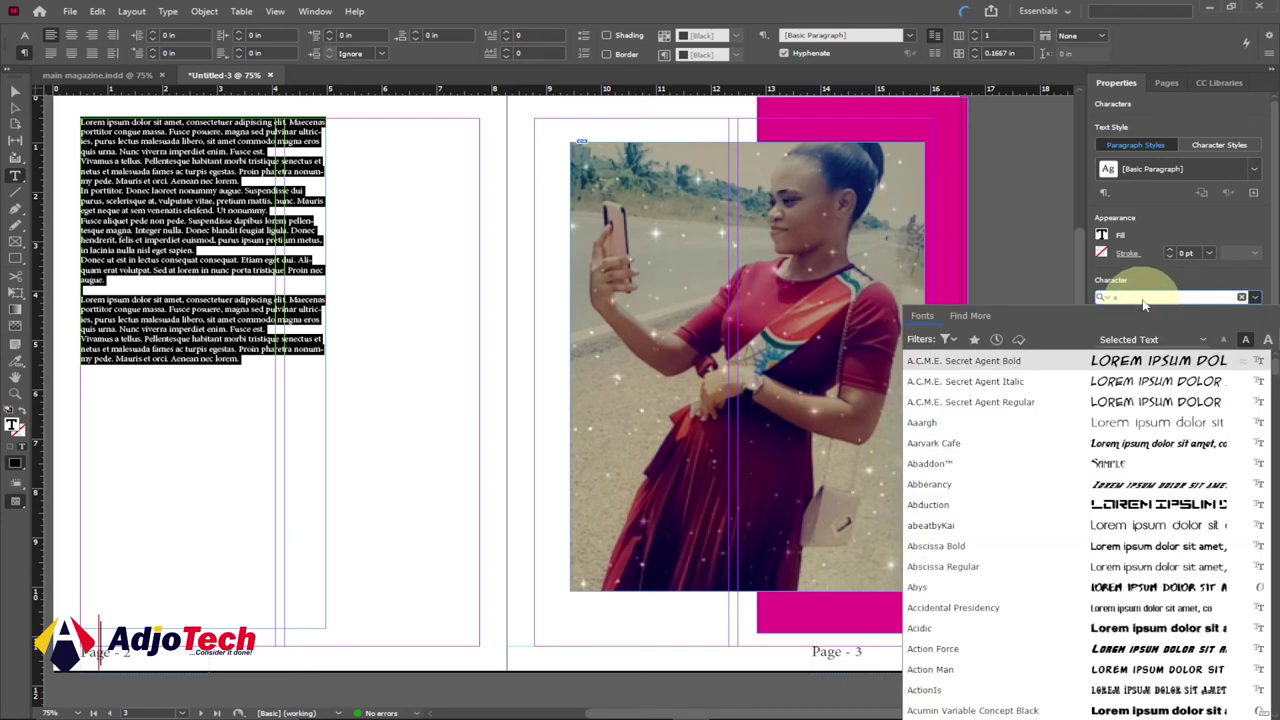
type("ri")
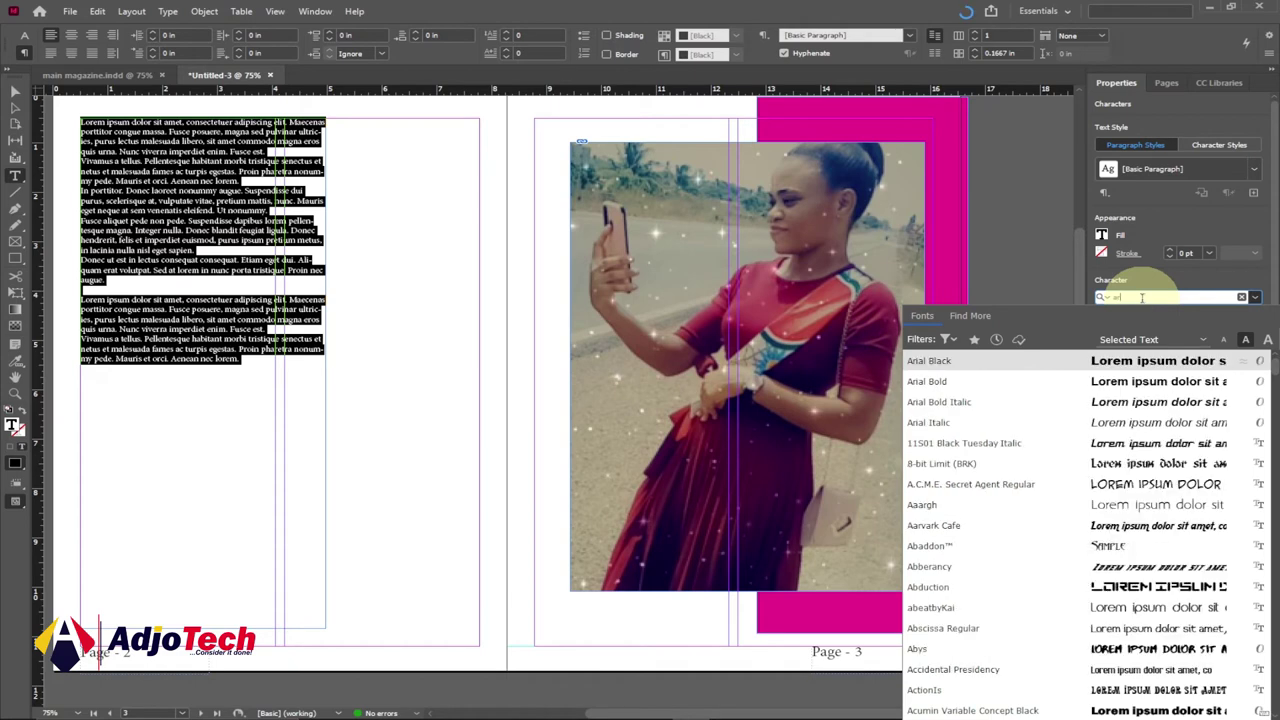
left_click(986, 363)
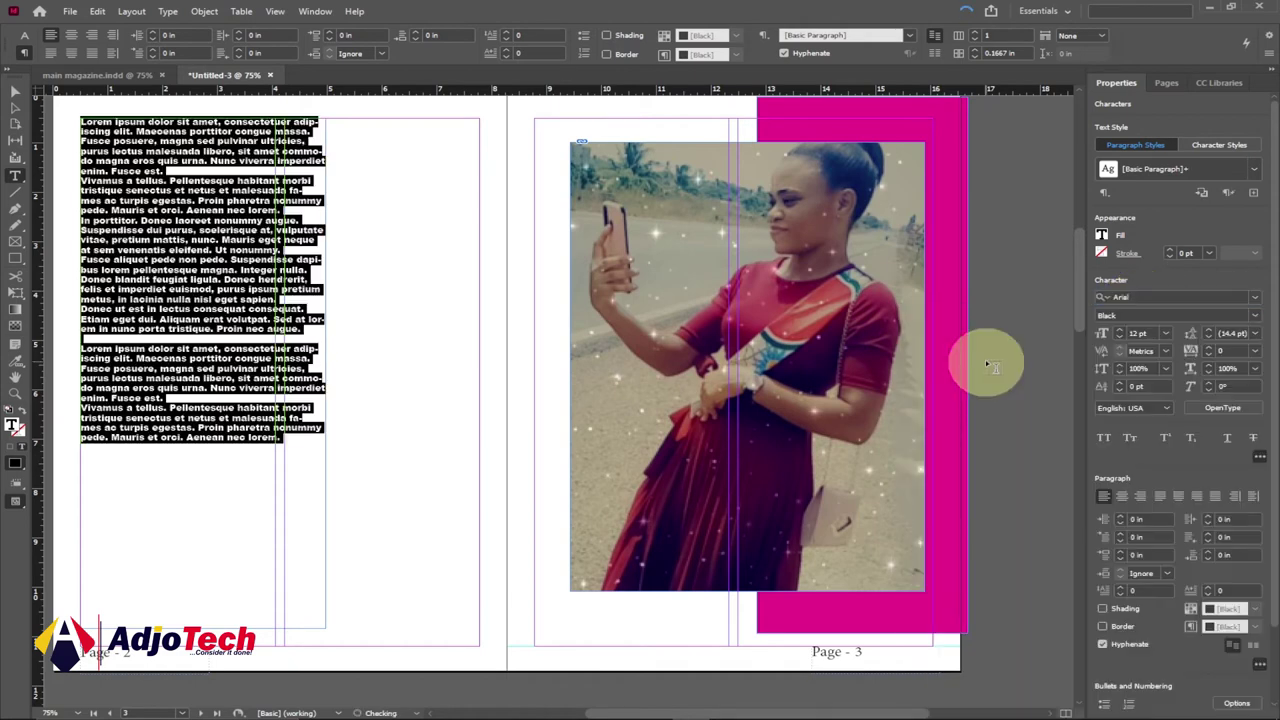
Set the page 2 text to 14 pt and justify it with the last line aligned left.
left_click(1120, 335)
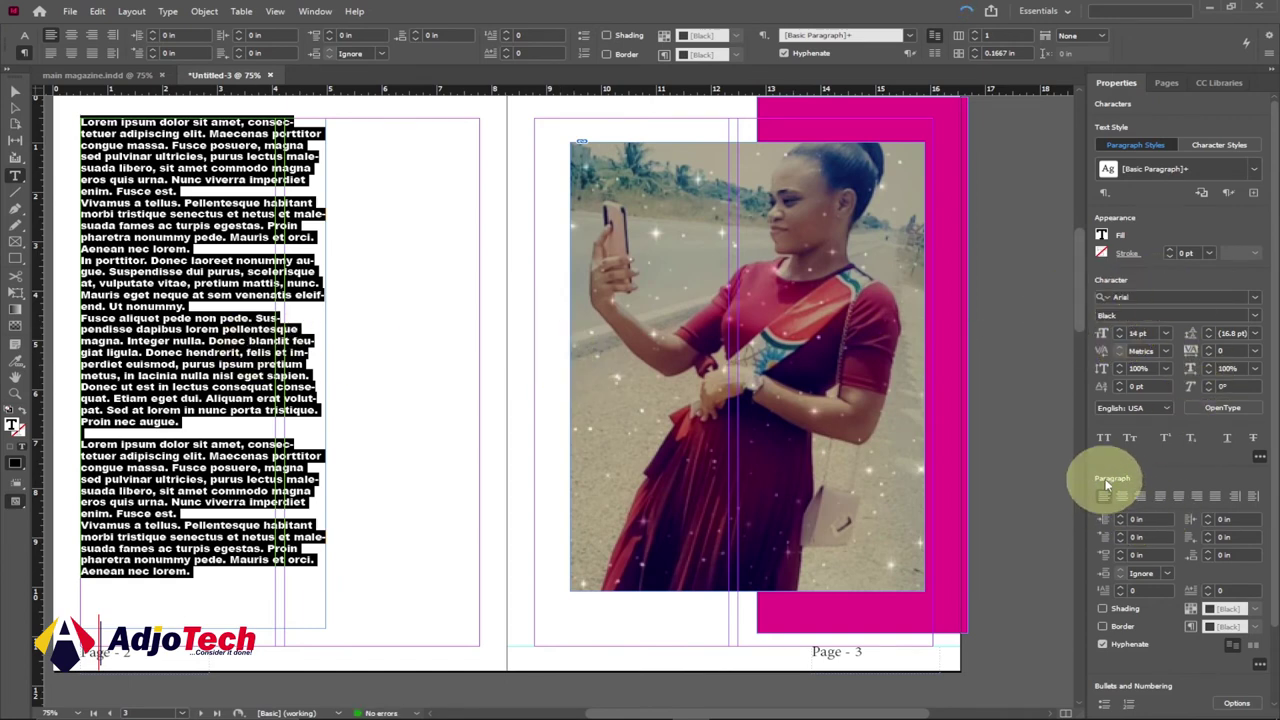
left_click(1160, 497)
left_click(286, 302)
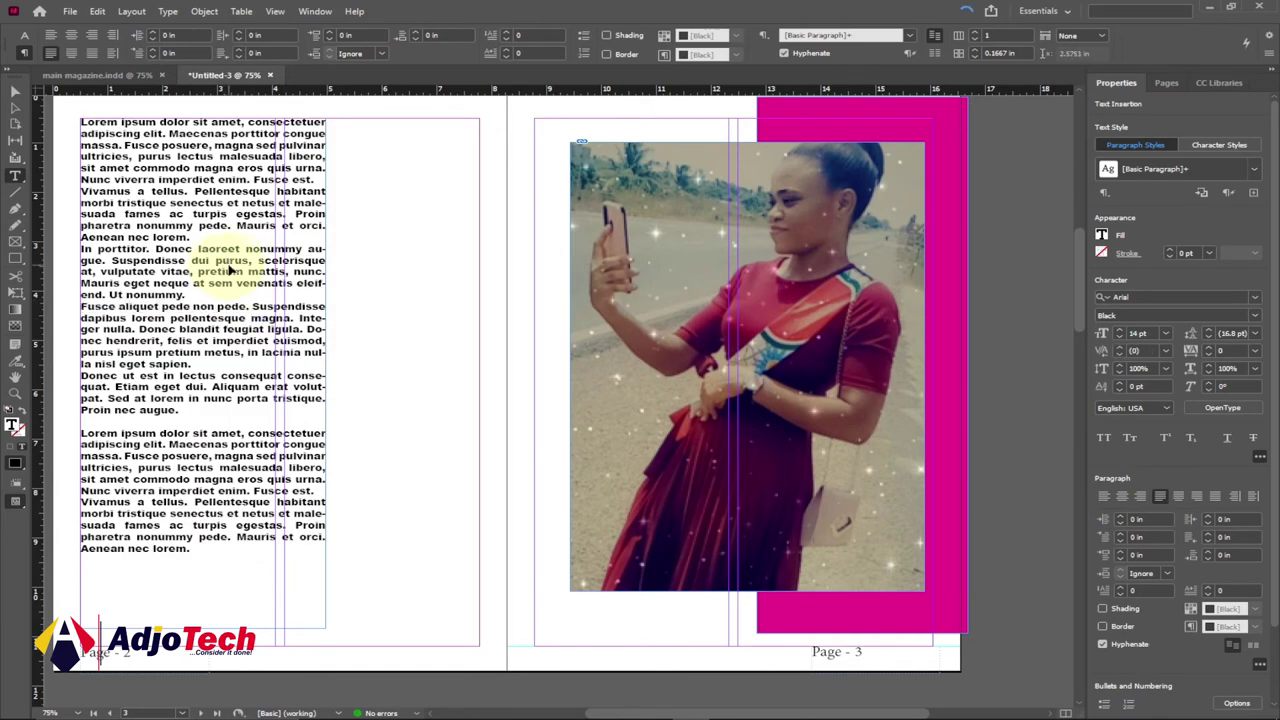
Change all the page 2 text to the Narrow font style and set its size to 17 pt.
key("ctrl+a")
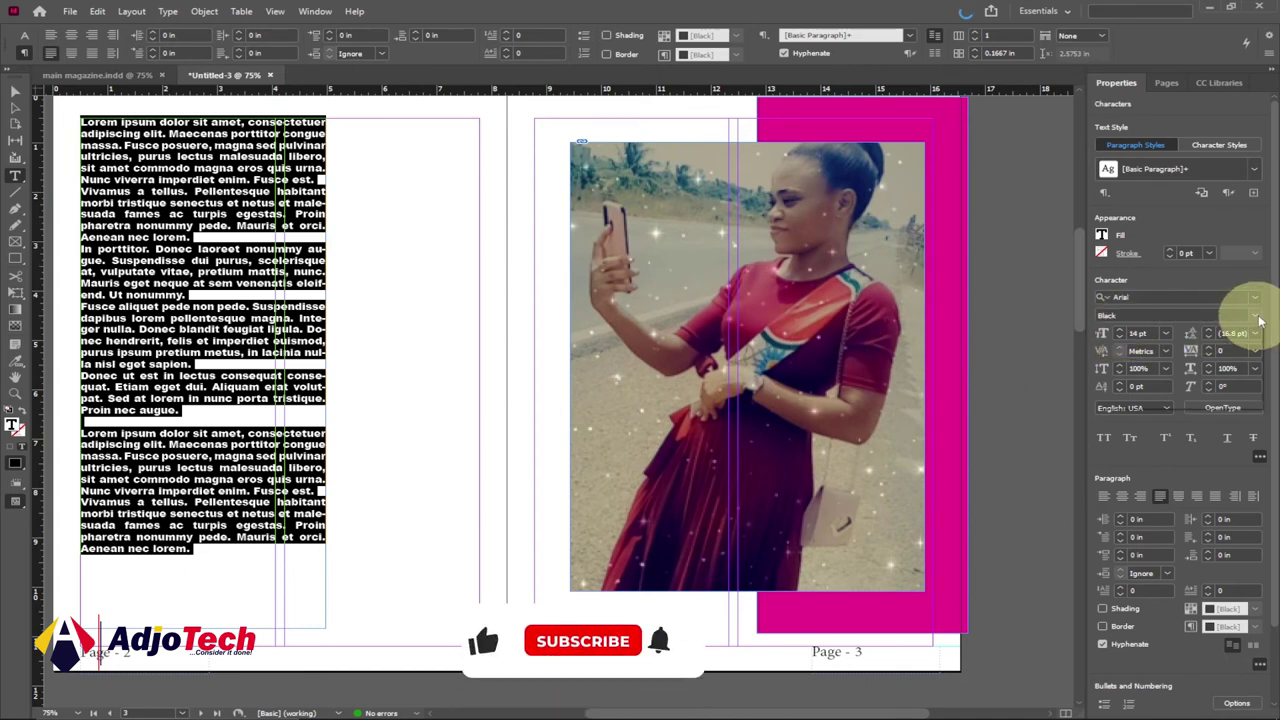
left_click(1255, 316)
left_click(1132, 332)
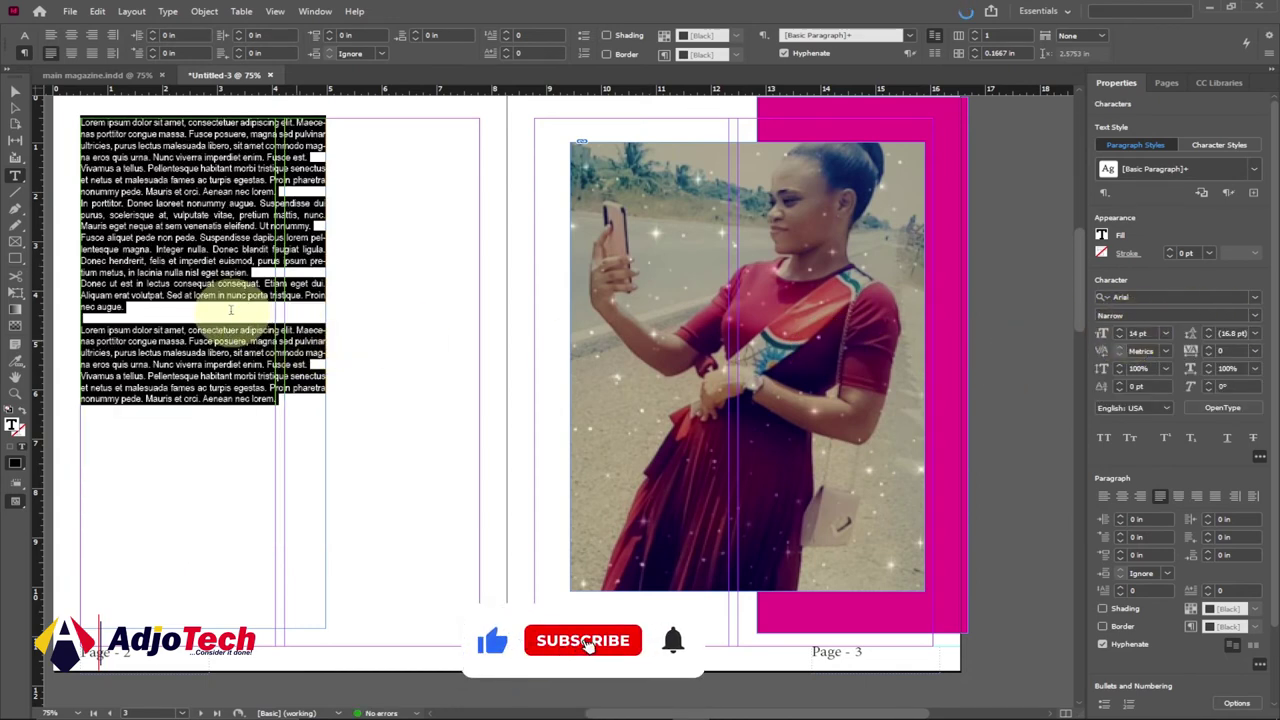
left_click(1120, 336)
left_click(1119, 329)
left_click(1119, 329)
left_click(1119, 329)
left_click(1119, 329)
left_click(1119, 329)
left_click(262, 290)
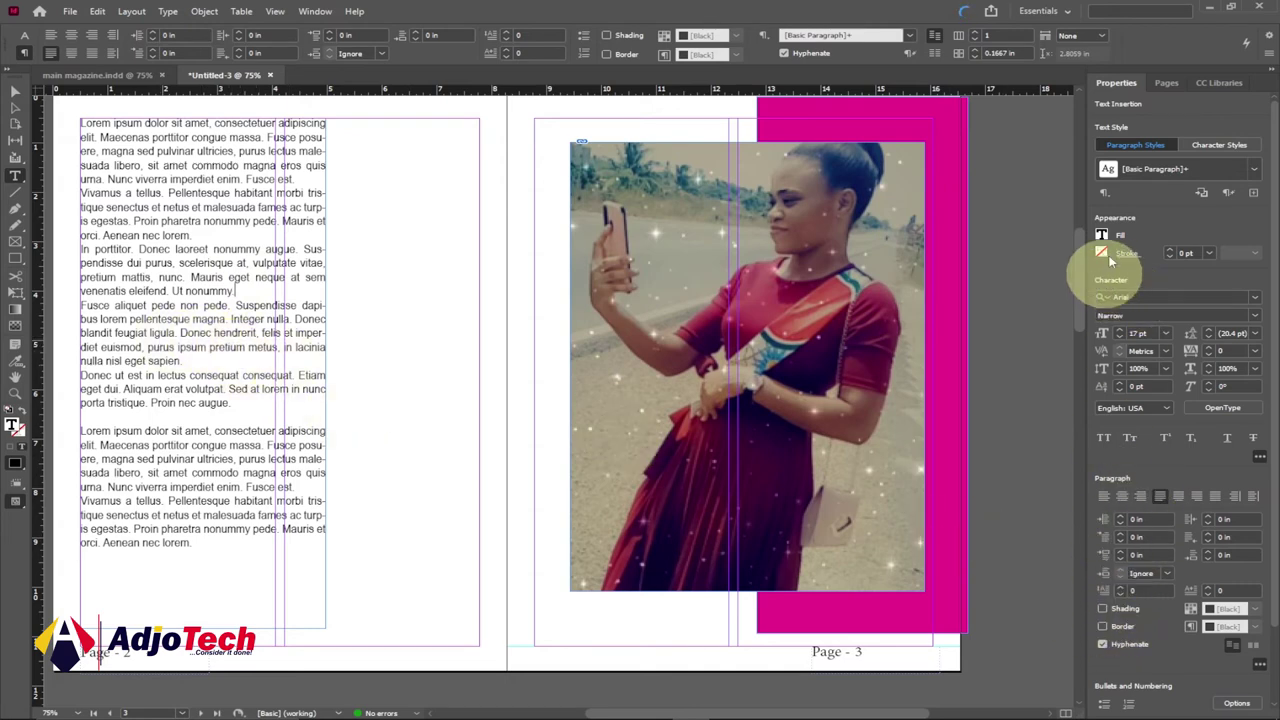
Give the "In porttitor" paragraph on page 2 a five-line drop cap.
left_click(1100, 642)
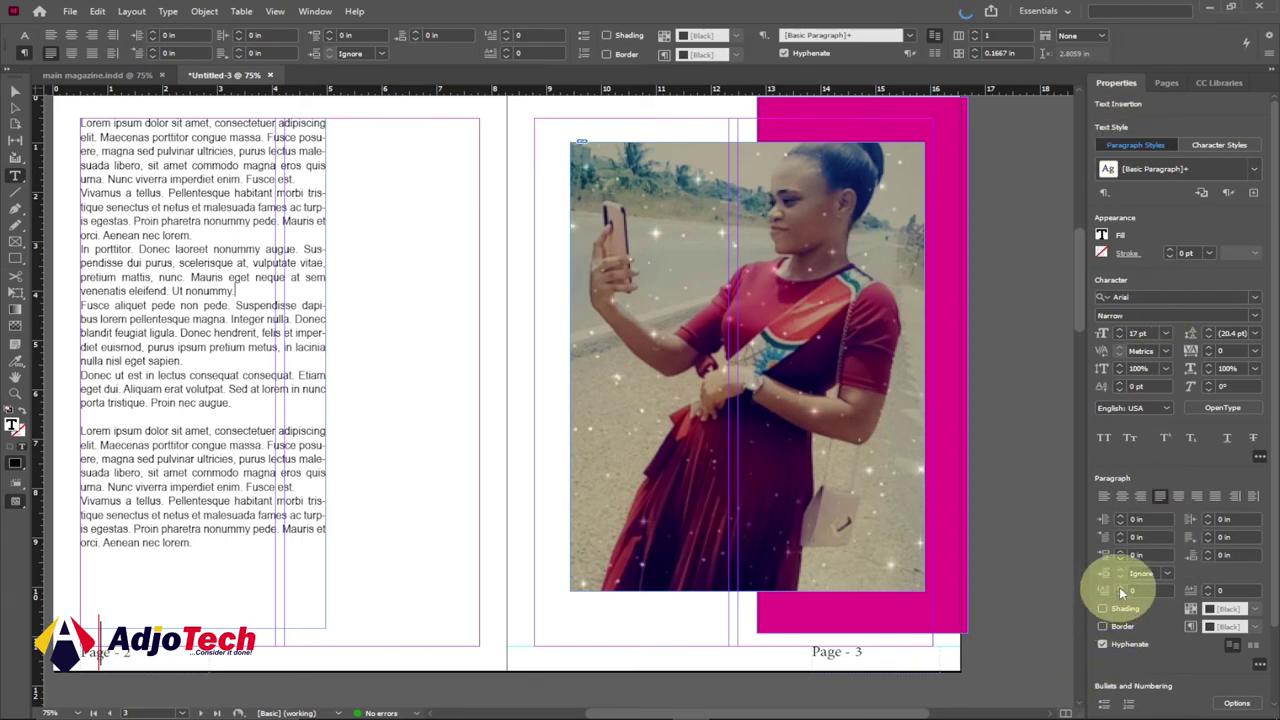
left_click(1120, 587)
left_click(1120, 587)
left_click(1120, 587)
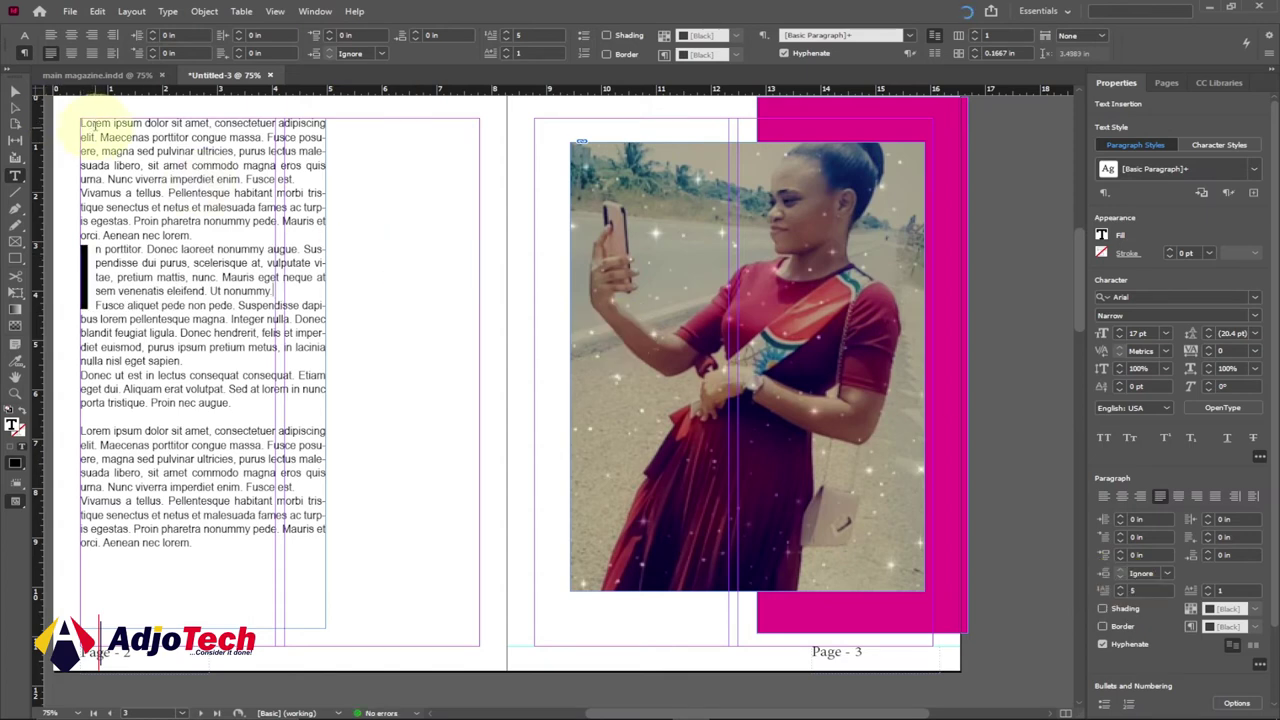
Give the opening "Lorem ipsum" paragraph on page 2 a six-line drop cap.
left_click(84, 124)
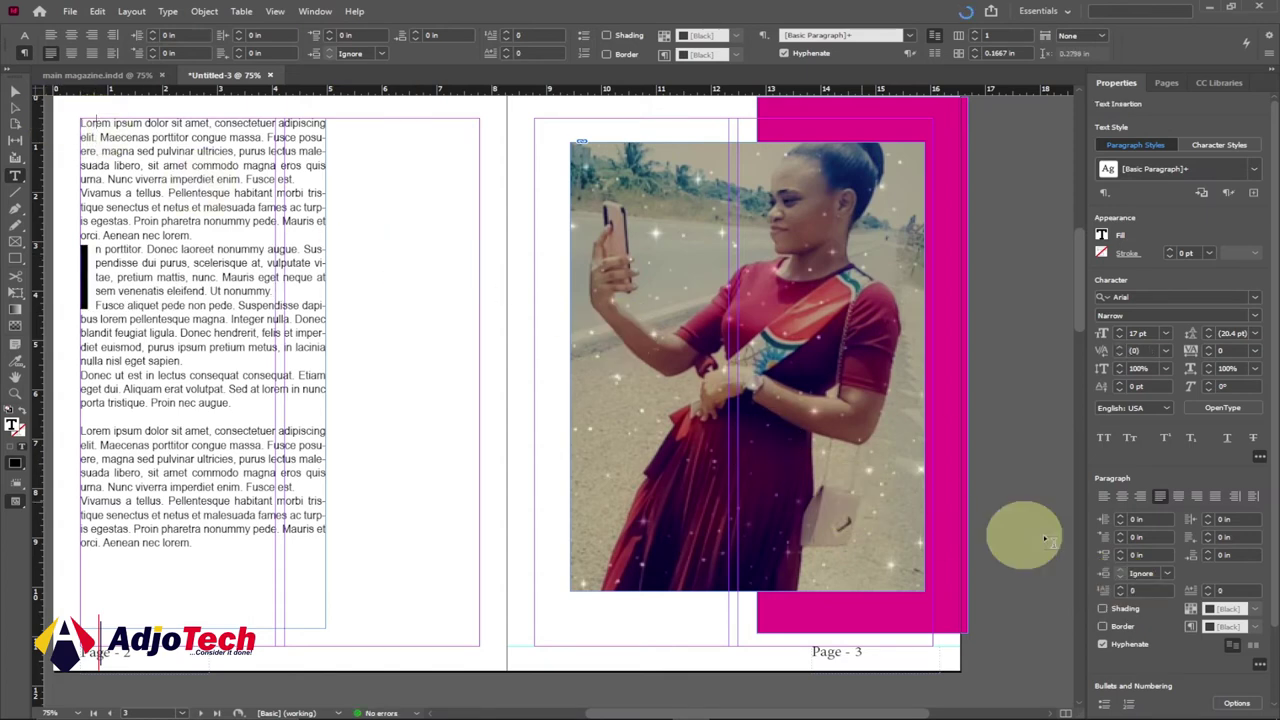
left_click(1119, 587)
left_click(1119, 587)
left_click(1119, 587)
left_click(1119, 587)
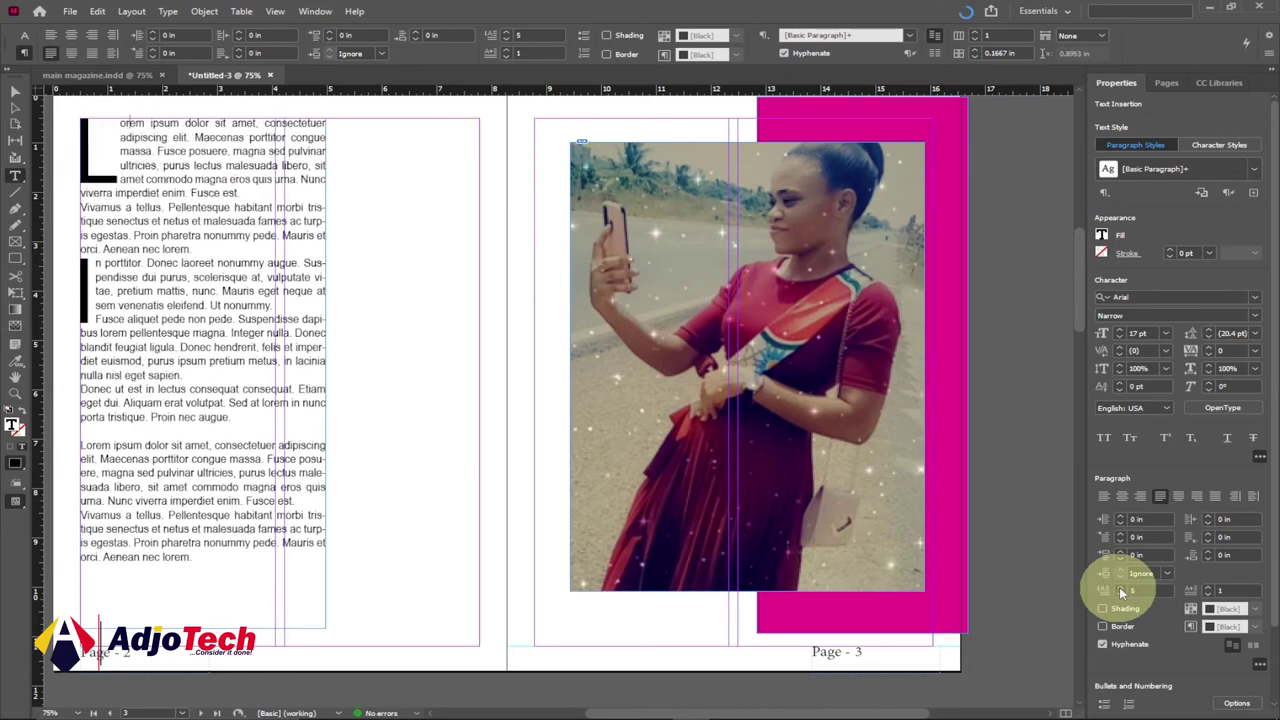
left_click(1119, 587)
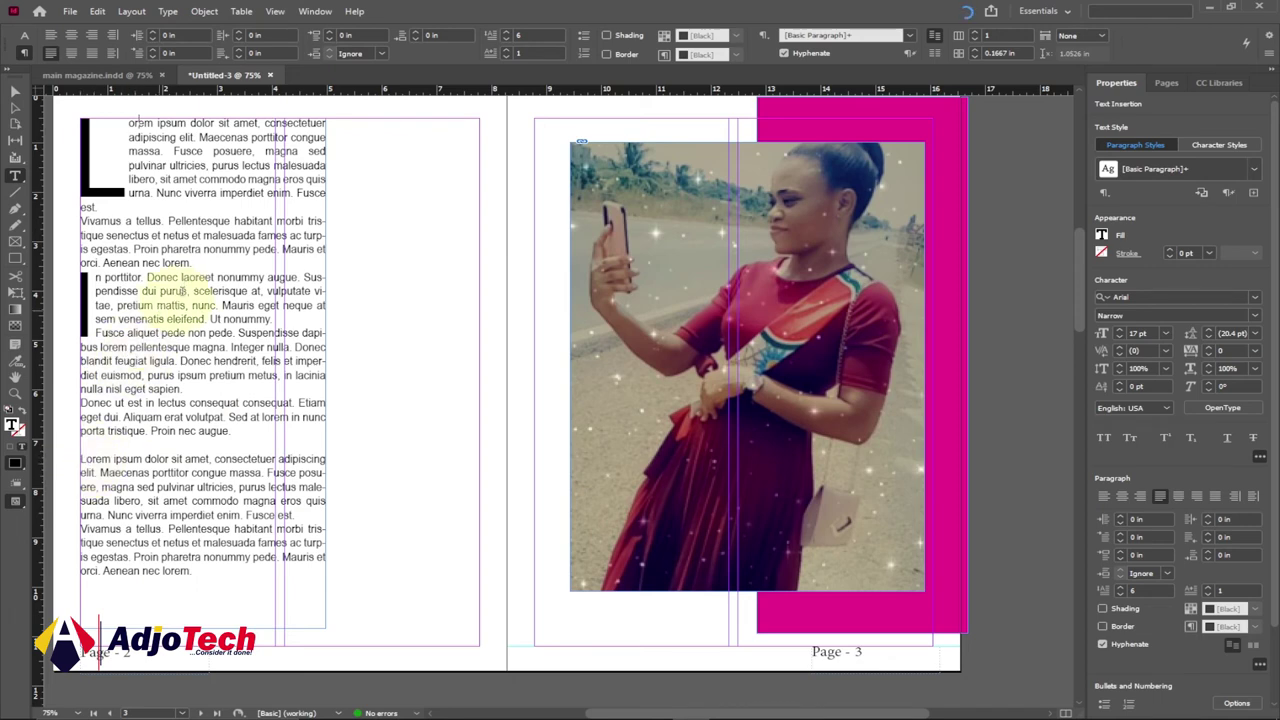
Insert a blank line before the "In porttitor" paragraph and another before the "Donec ut est" paragraph.
left_click(195, 262)
key("Return")
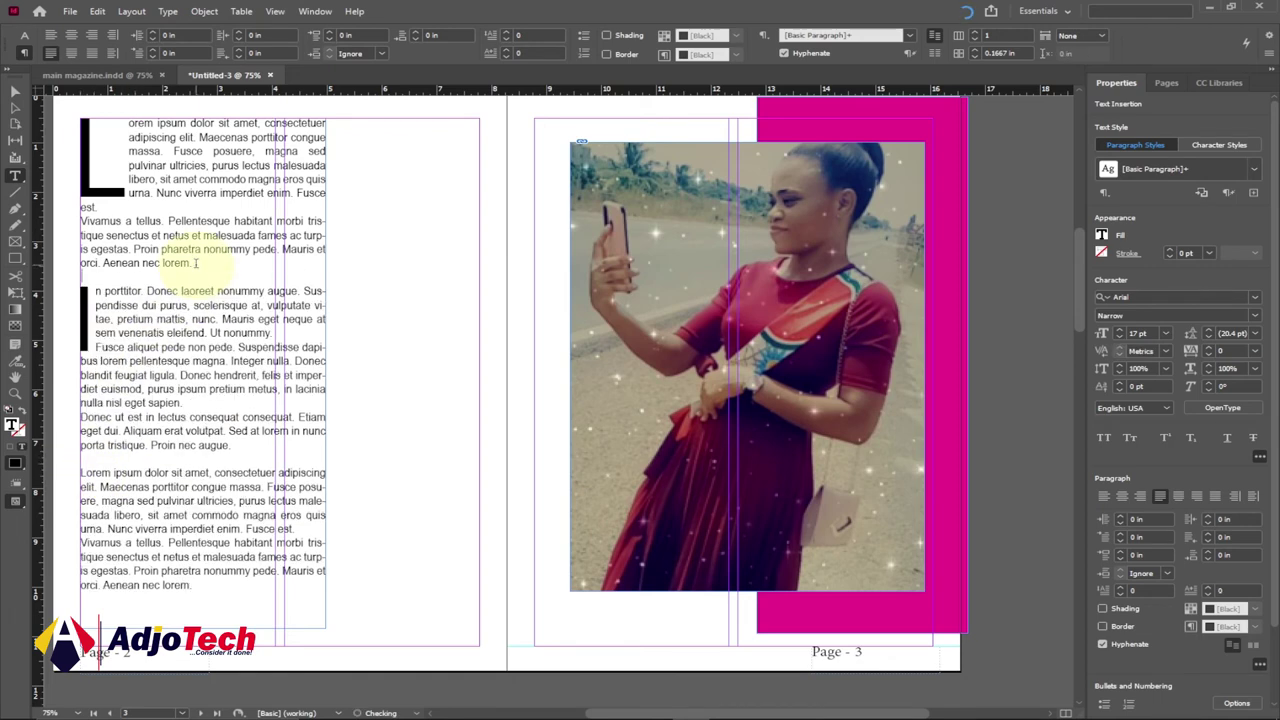
left_click(187, 402)
key("Return")
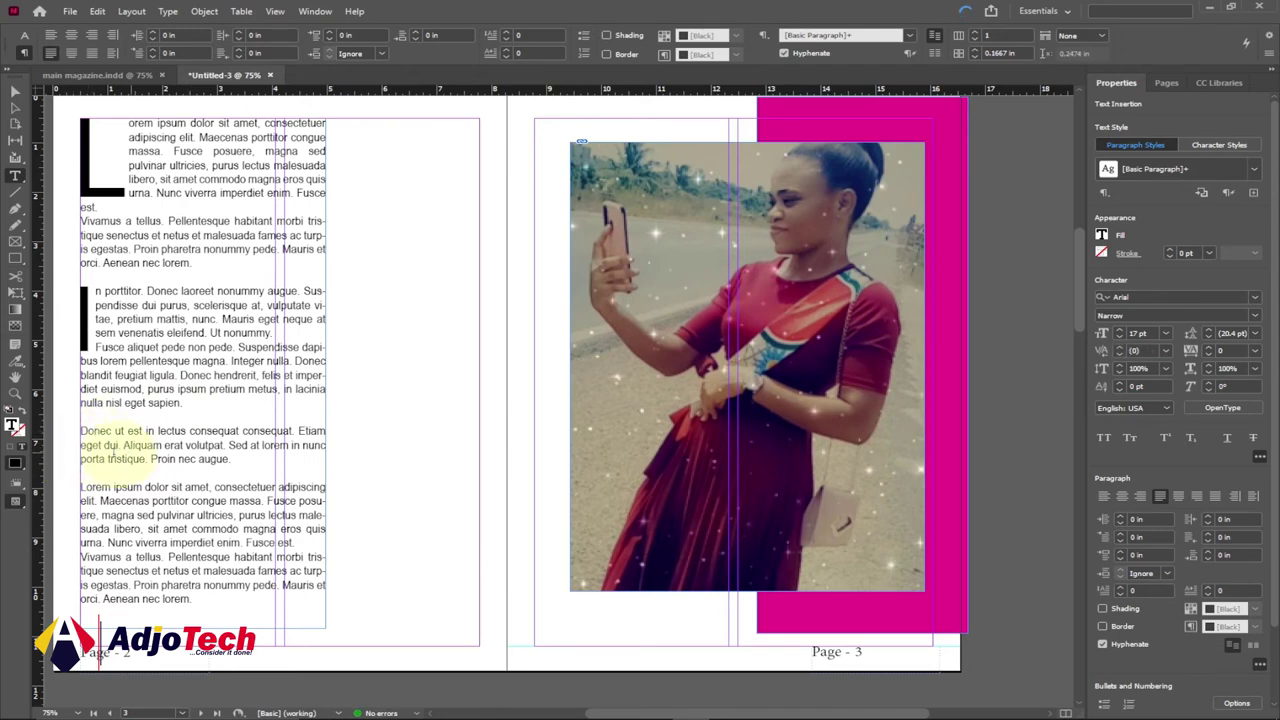
Give the "Donec ut est" paragraph a five-line drop cap.
left_click(1121, 587)
left_click(1121, 587)
left_click(1121, 587)
left_click(1121, 587)
left_click(1121, 587)
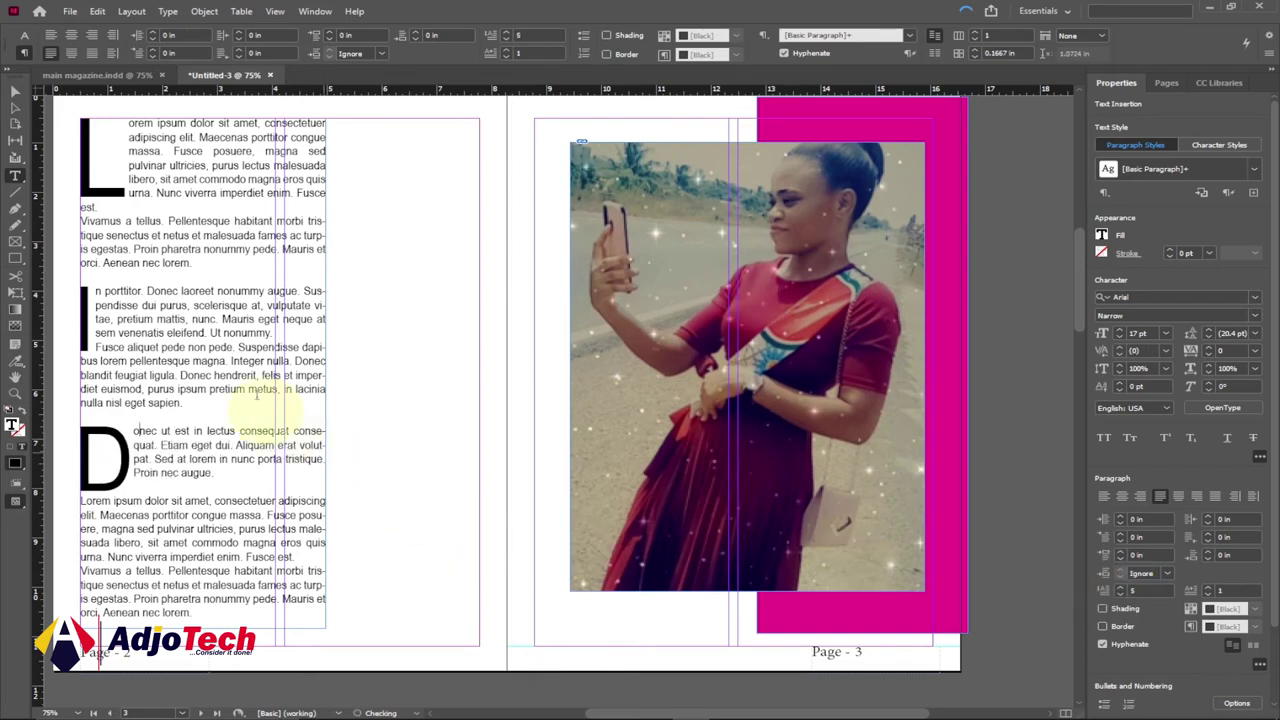
Turn off hyphenation for the first "Vivamus a tellus" paragraph on page 2.
left_click(226, 226)
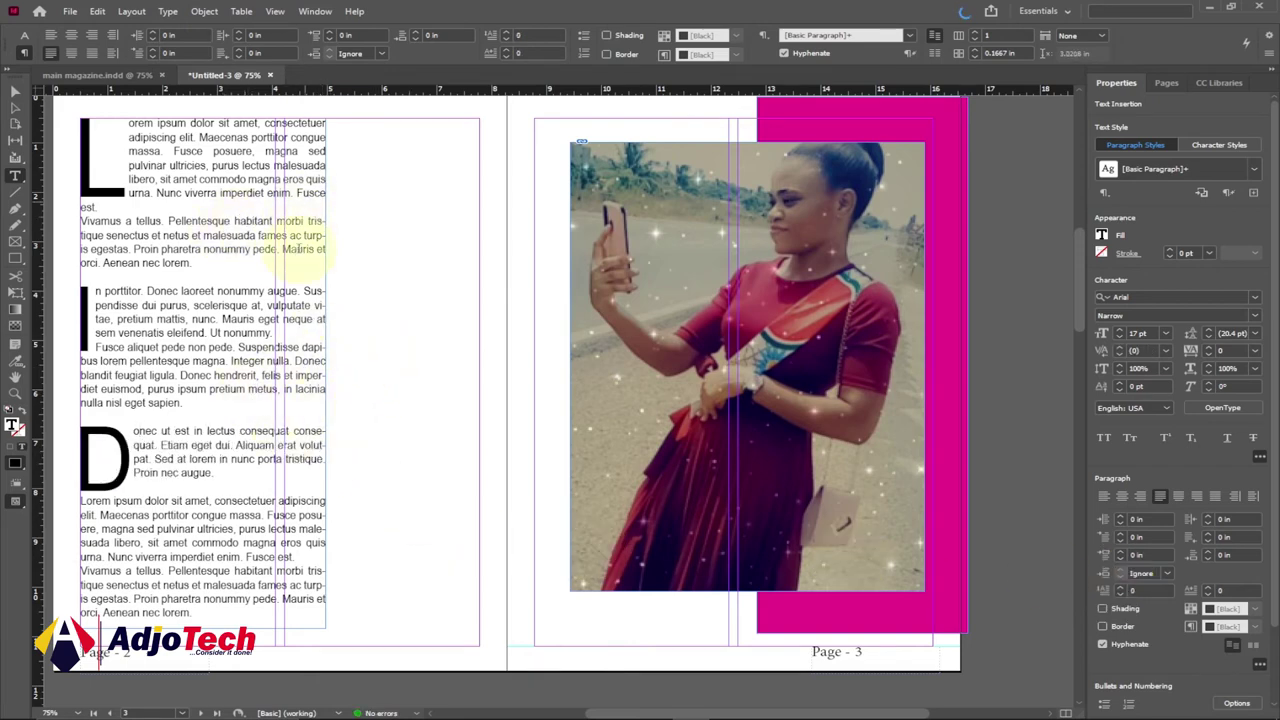
left_click(23, 40)
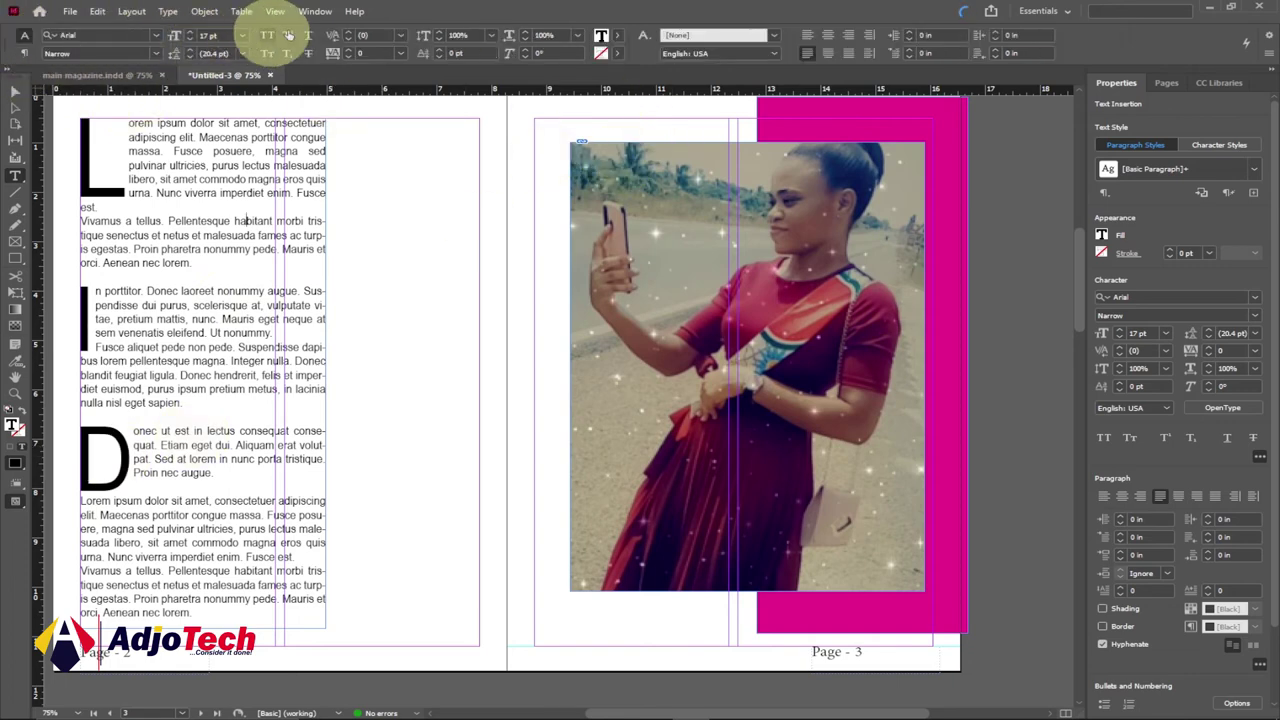
left_click(316, 12)
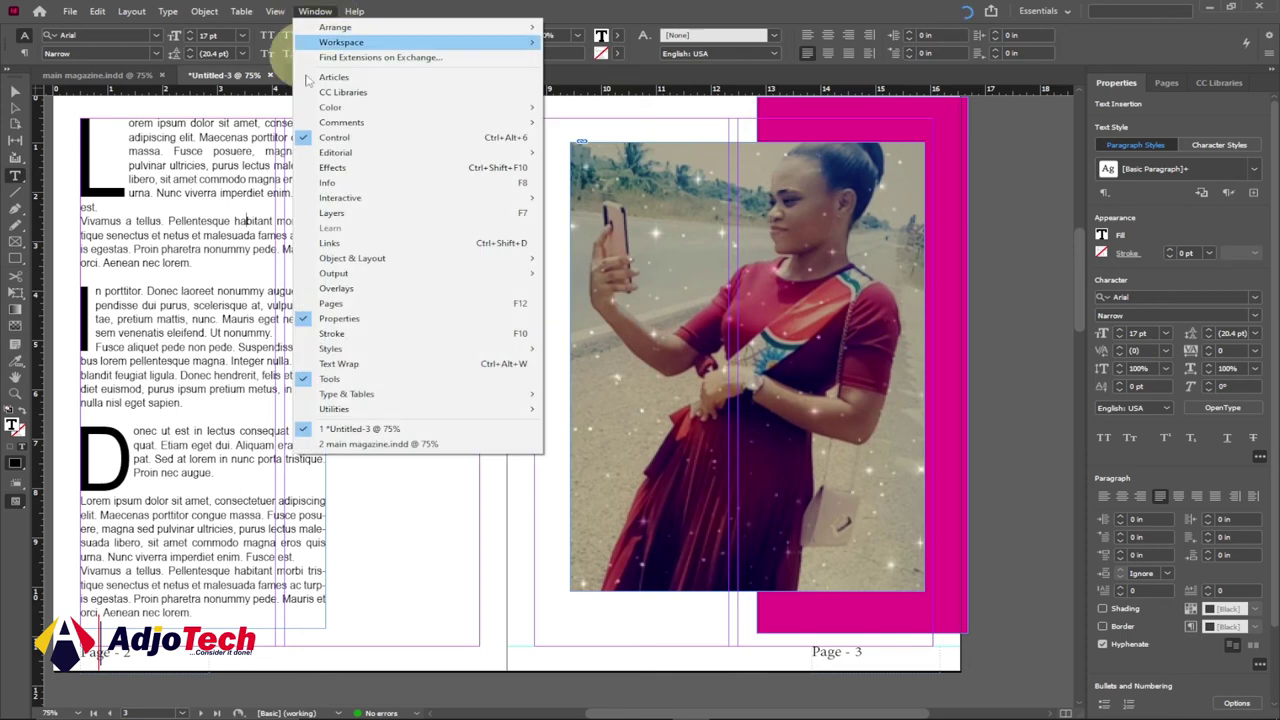
left_click(316, 12)
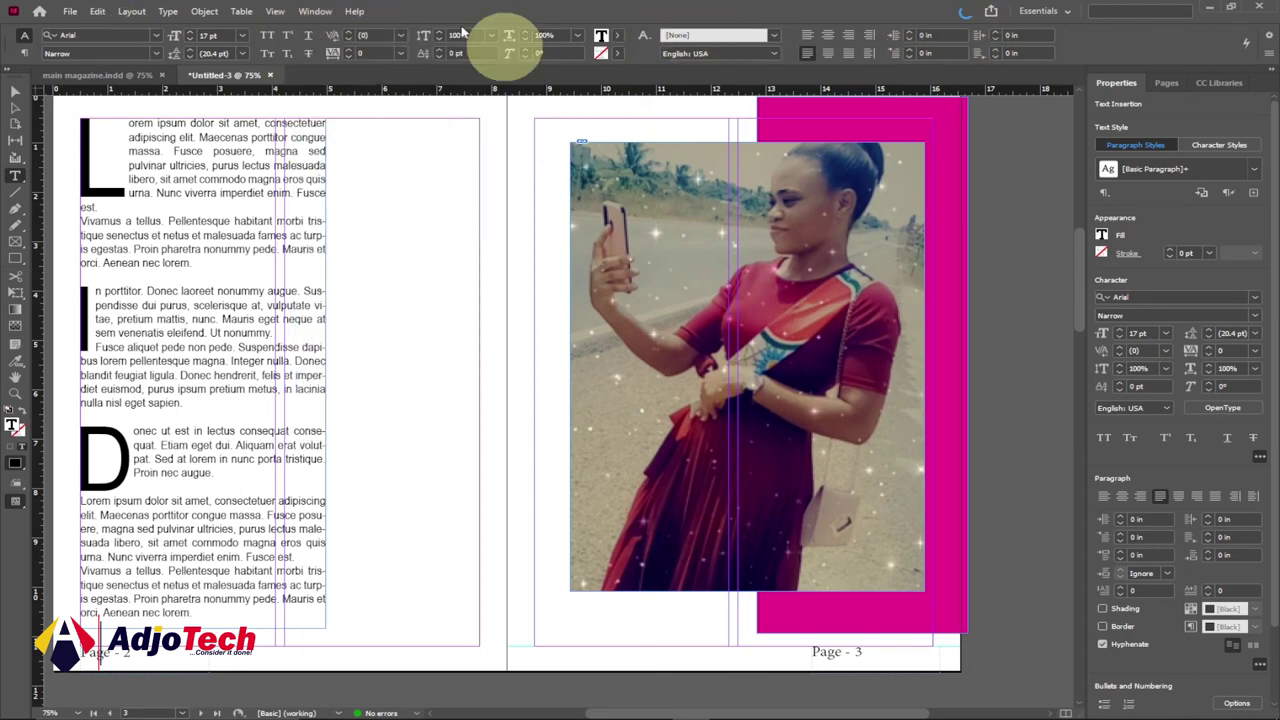
left_click(24, 52)
left_click(784, 53)
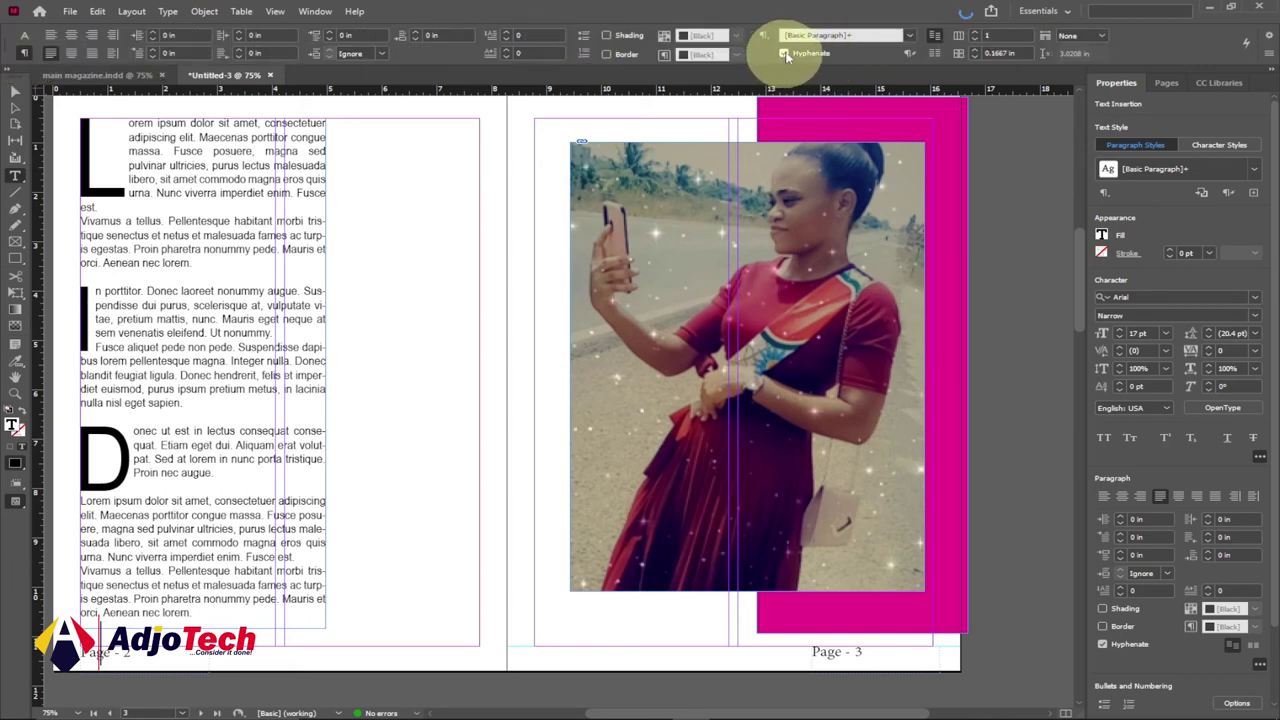
left_click(784, 53)
Turn off hyphenation for the "In porttitor", "Fusce aliquet" and "Donec ut est" paragraphs.
left_click(280, 305)
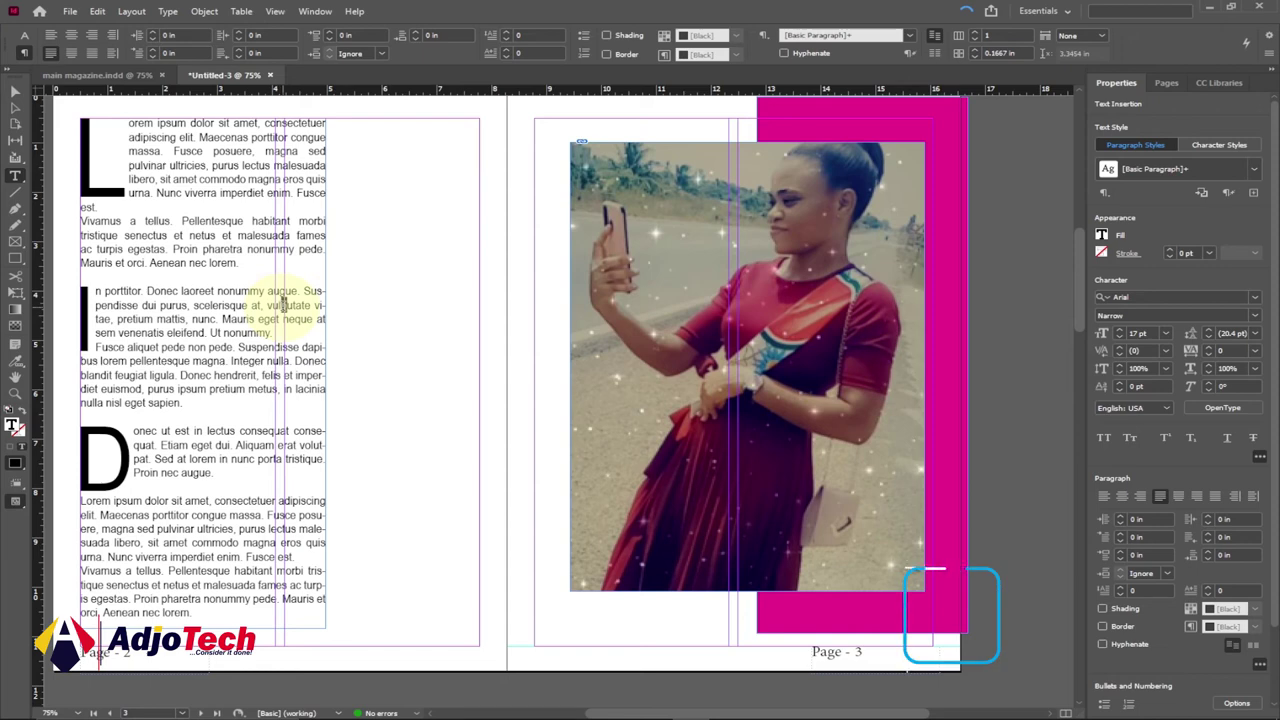
left_click(784, 53)
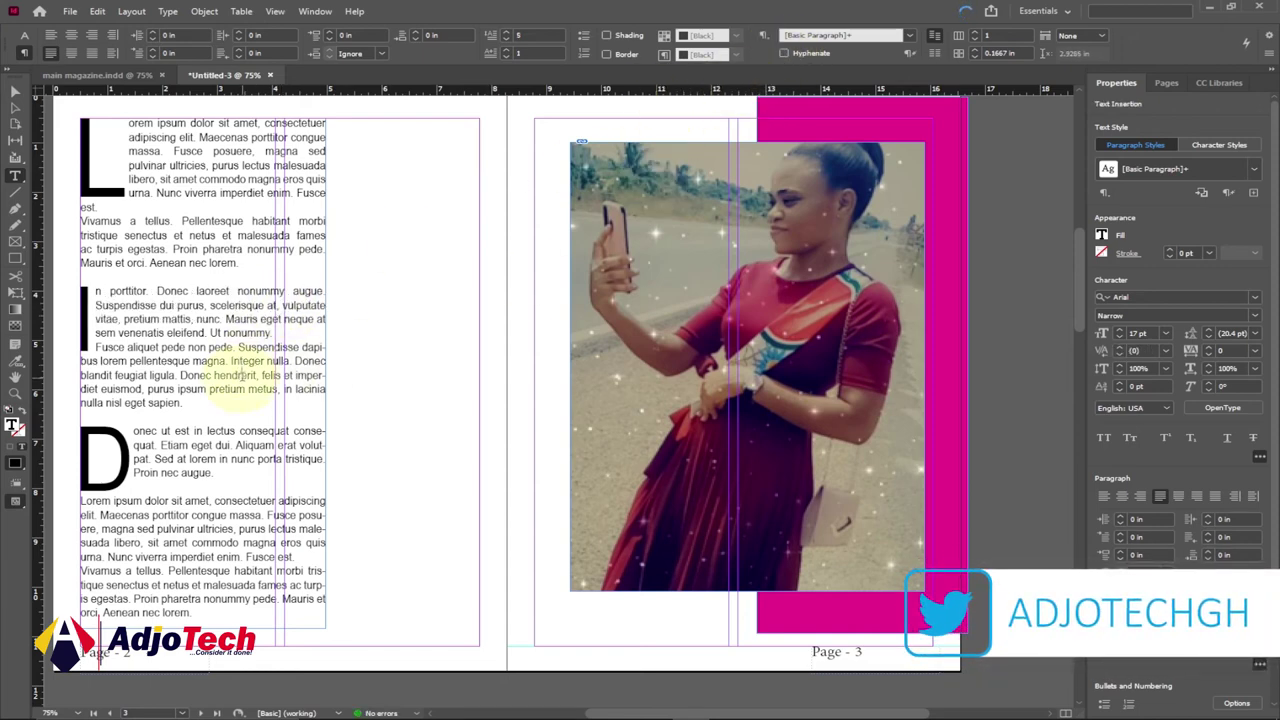
left_click(784, 53)
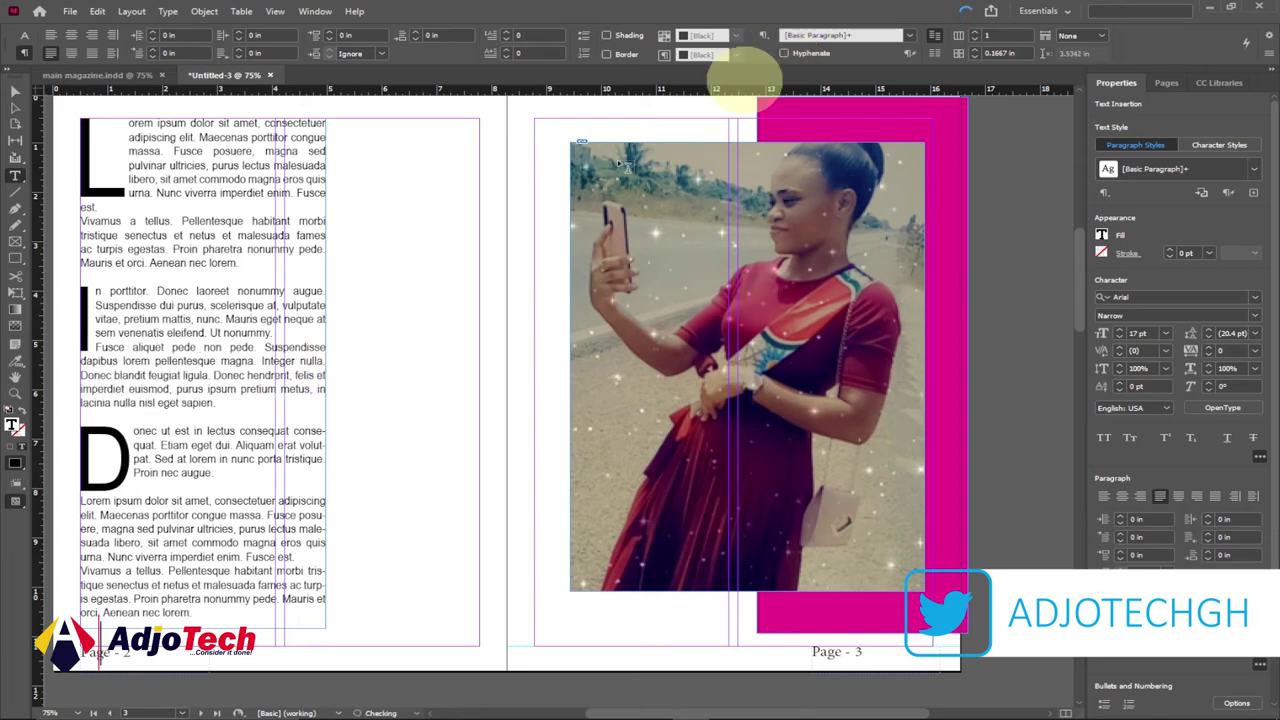
left_click(258, 456)
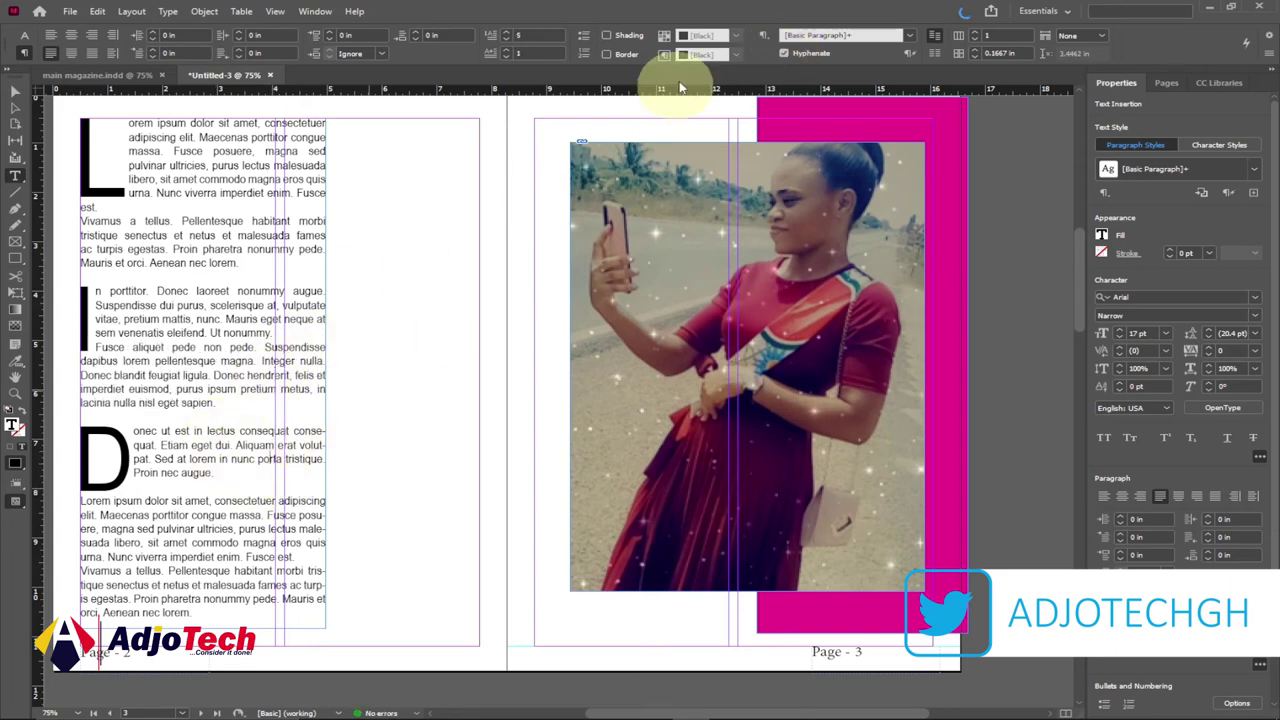
left_click(784, 53)
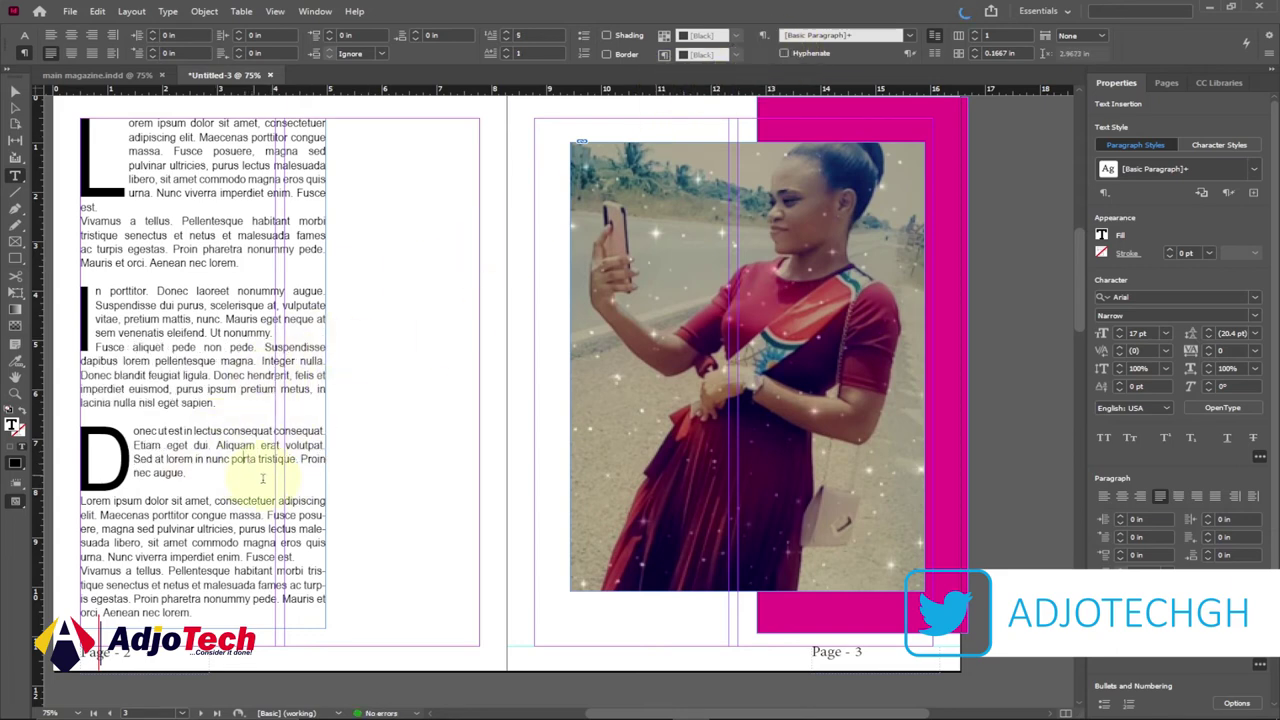
Turn off hyphenation for the last two paragraphs, the repeated "Lorem ipsum" and "Vivamus a tellus", on page 2.
left_click(234, 528)
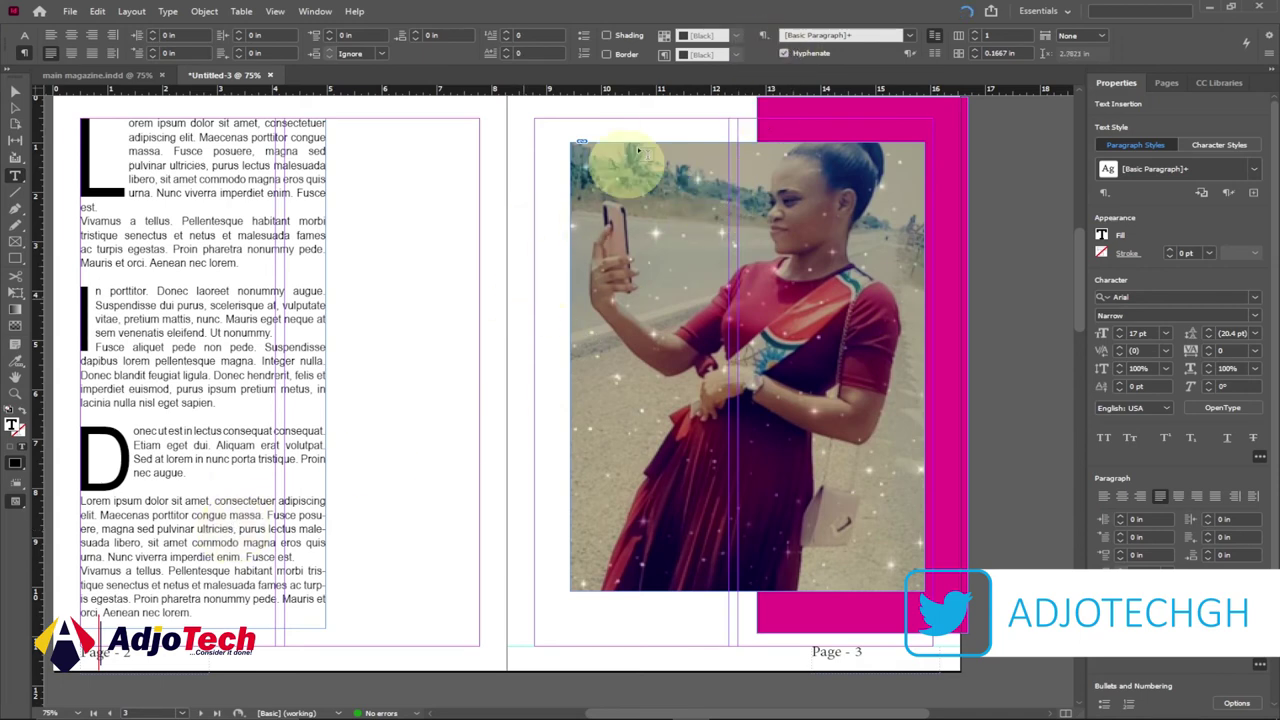
left_click(784, 53)
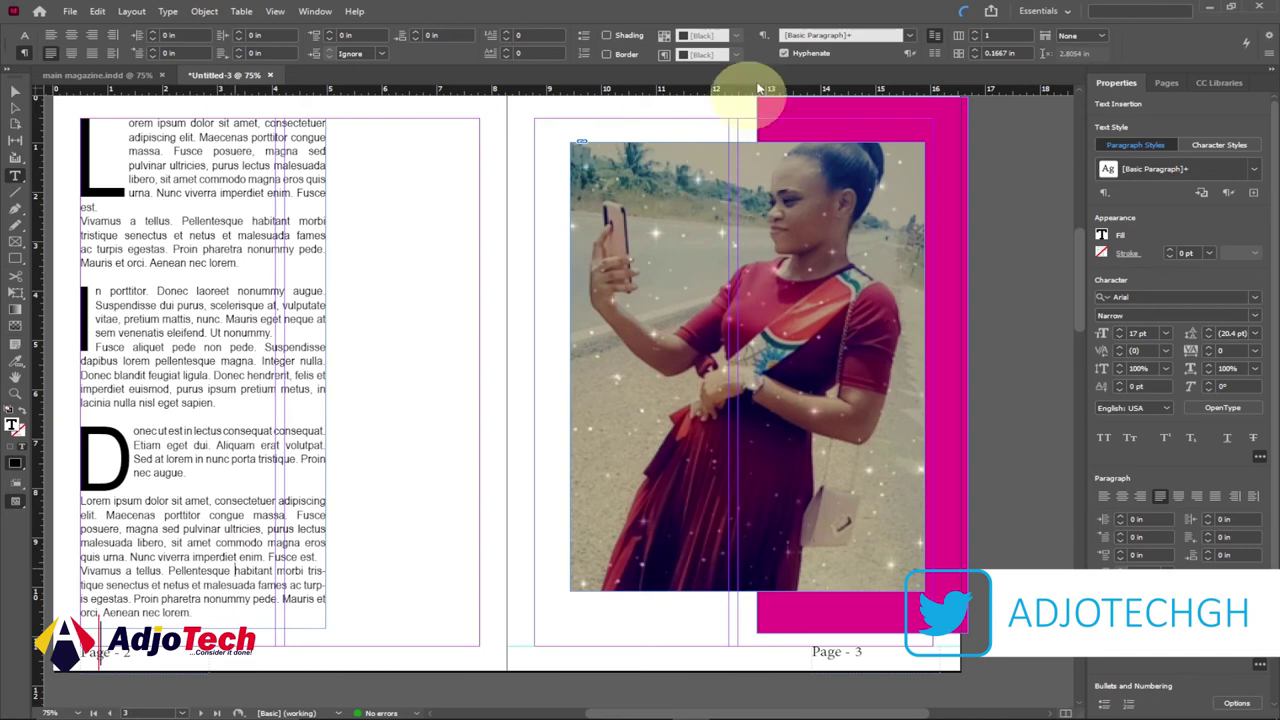
left_click(784, 53)
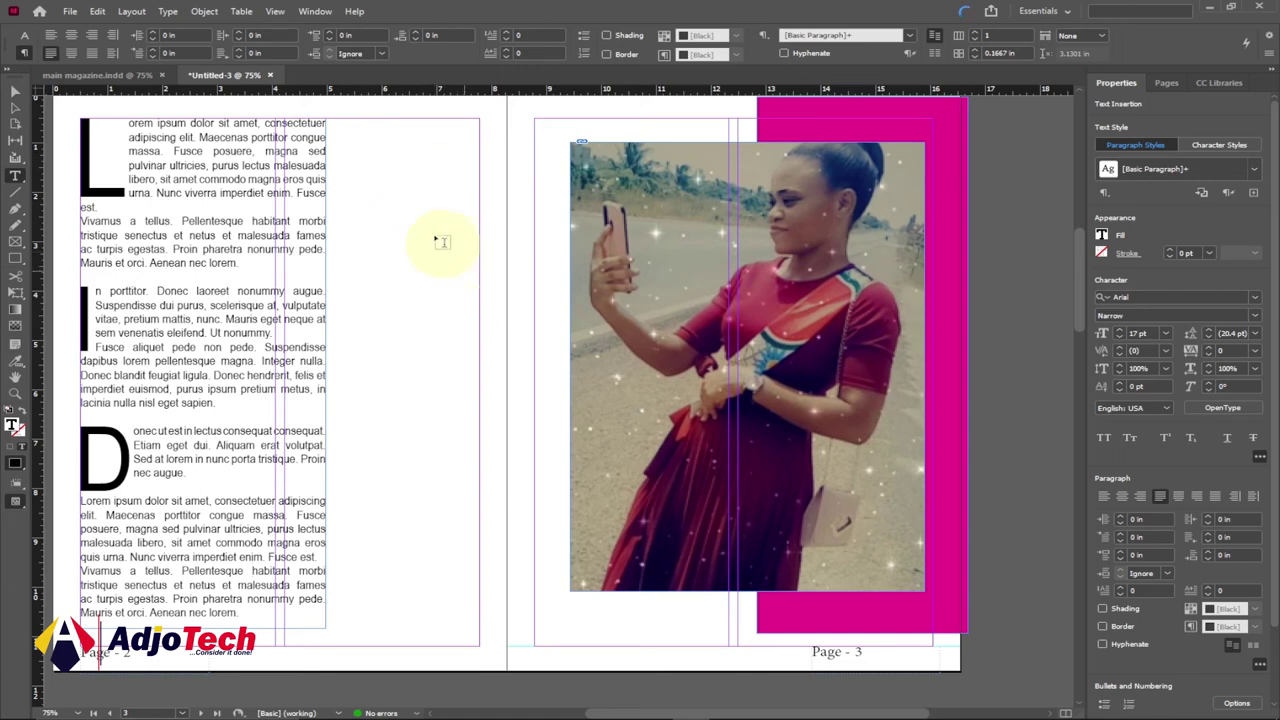
Draw a tall text frame about 2 in wide along page 2's right margin and paste the copied placeholder text into it.
left_click_drag(381, 125, 484, 643)
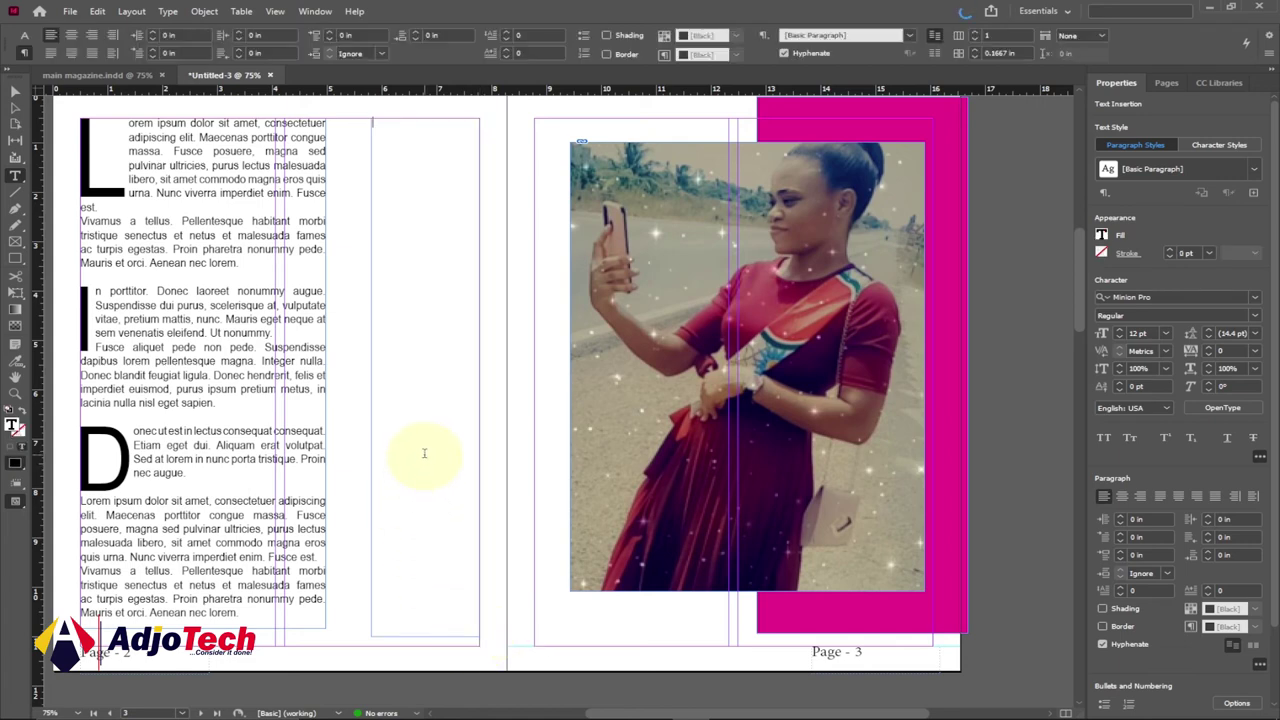
key("ctrl+v")
Justify all the text in the new narrow frame with the last line aligned left.
left_click(420, 349)
key("ctrl+a")
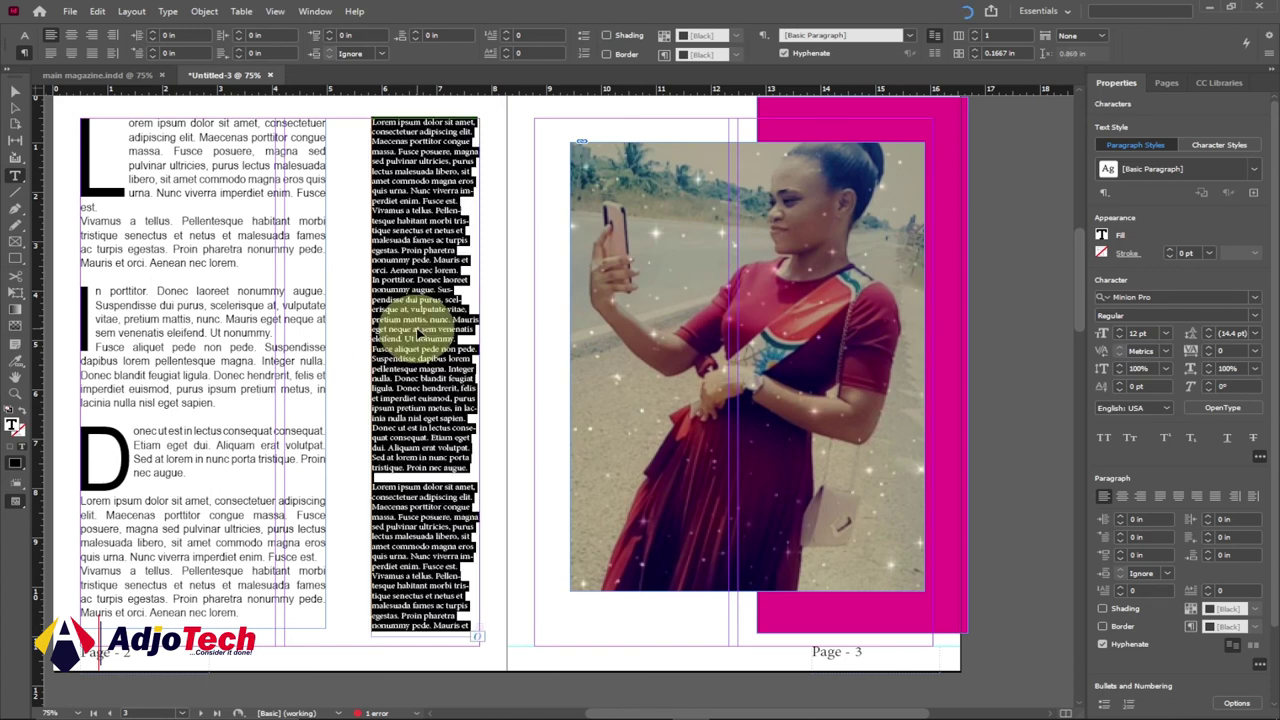
left_click(1160, 496)
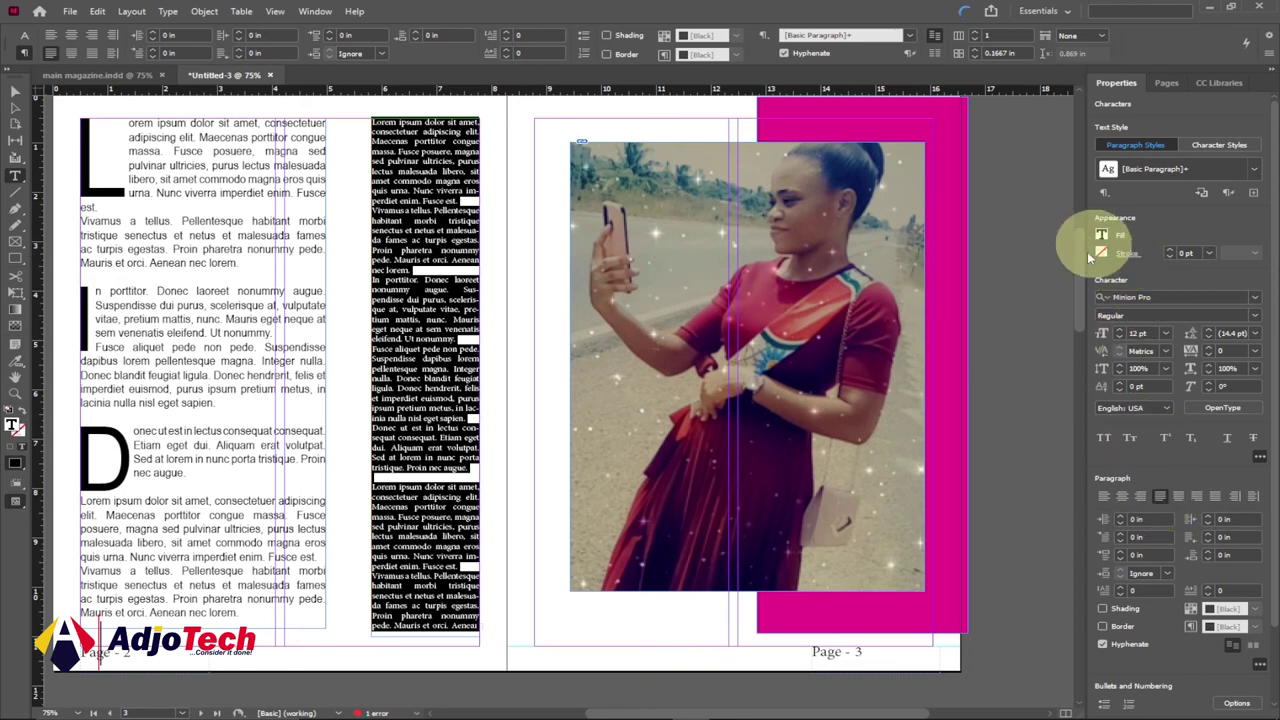
Turn off hyphenation for all text in the narrow frame on page 2 and widen the frame leftward to about 2.44 in.
left_click(784, 53)
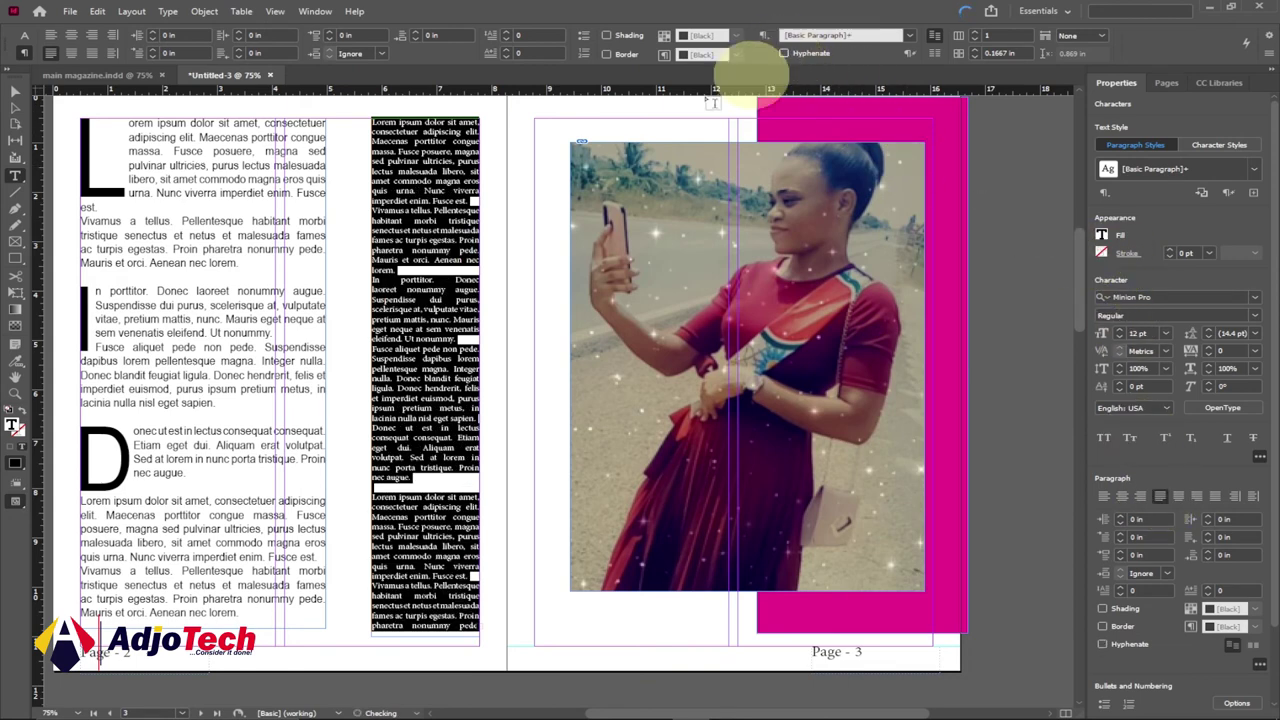
left_click(420, 255)
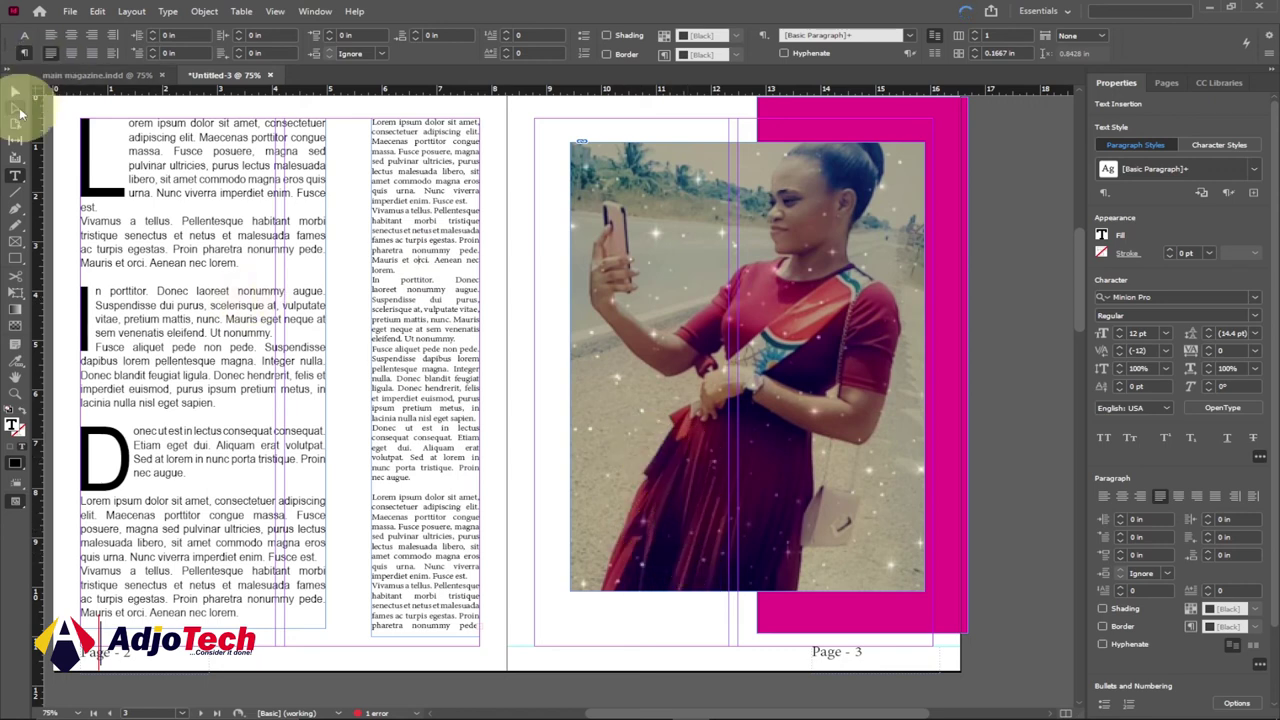
left_click(15, 96)
left_click(380, 388)
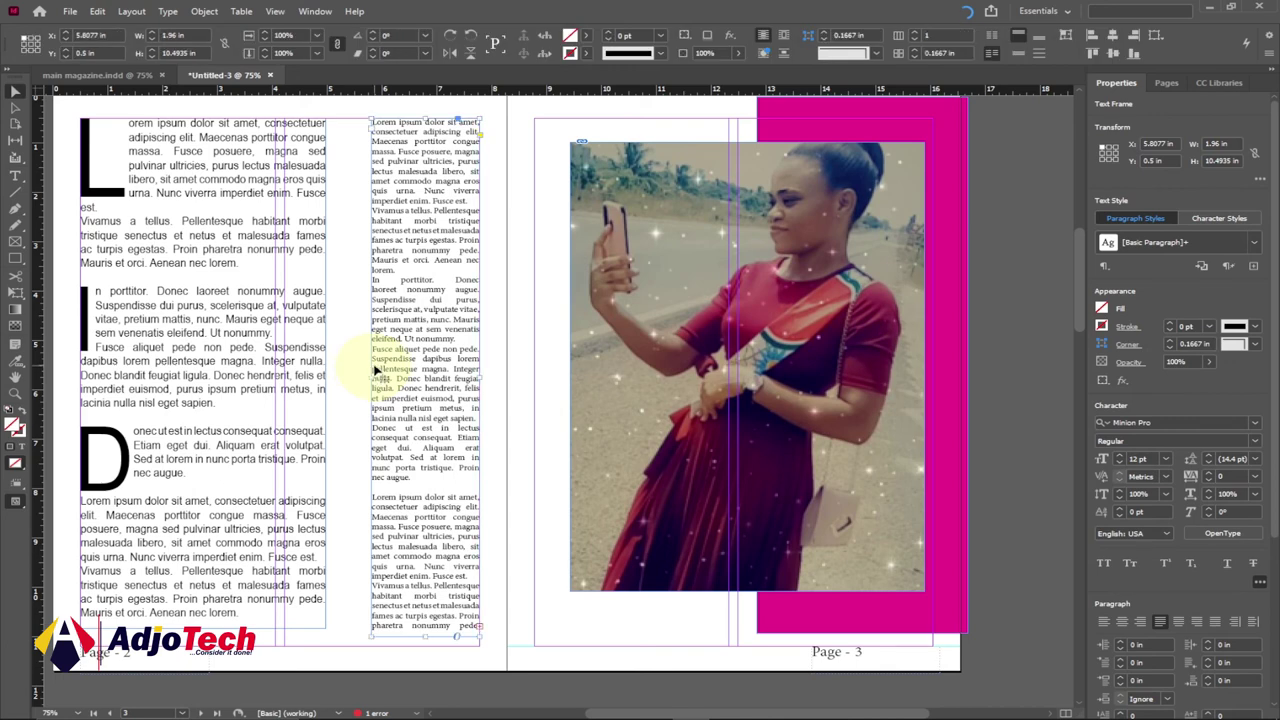
left_click_drag(371, 378, 345, 215)
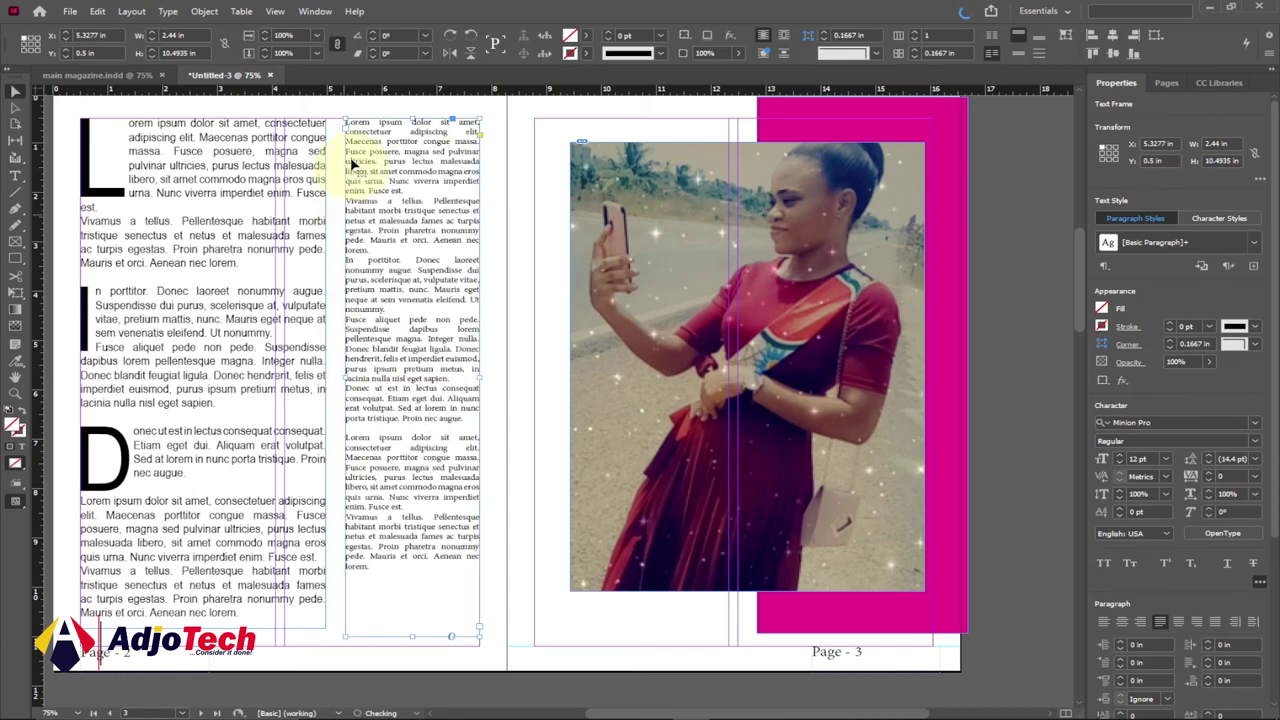
Draw a vertical line about 10.69 in long between the two text frames on page 2, spanning the margin height.
left_click(16, 193)
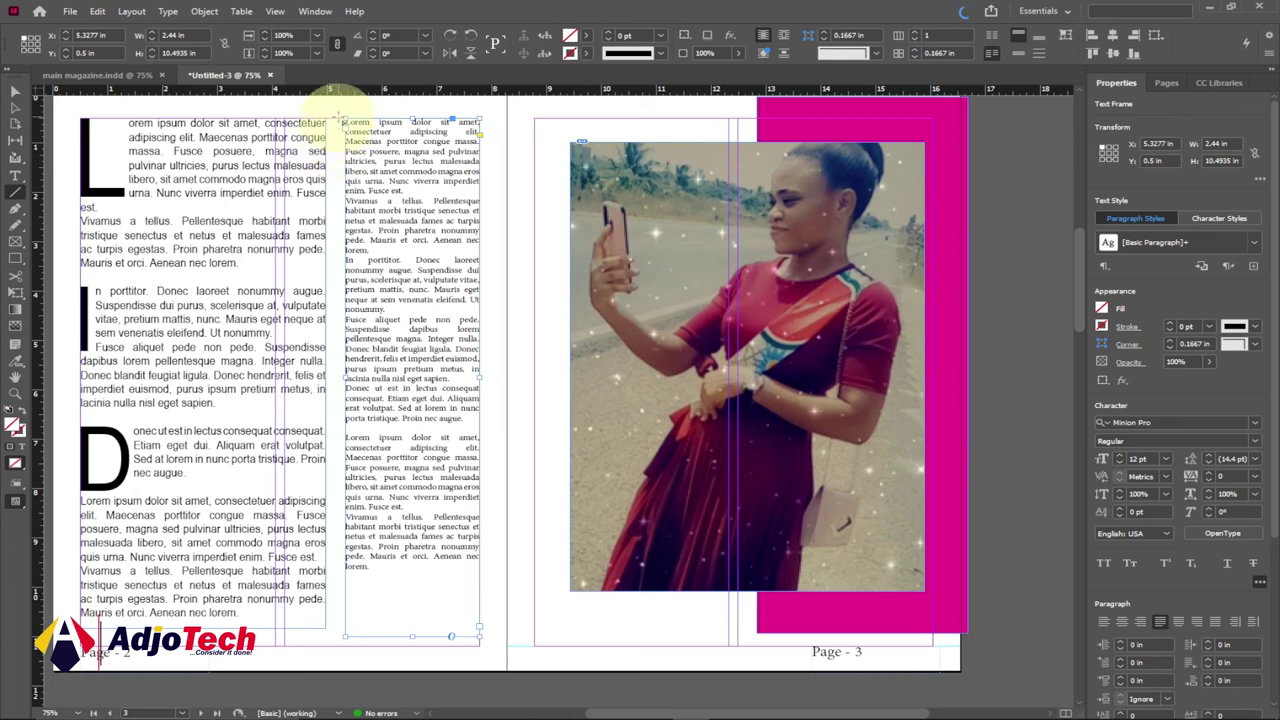
left_click_drag(340, 118, 328, 648)
left_click(15, 91)
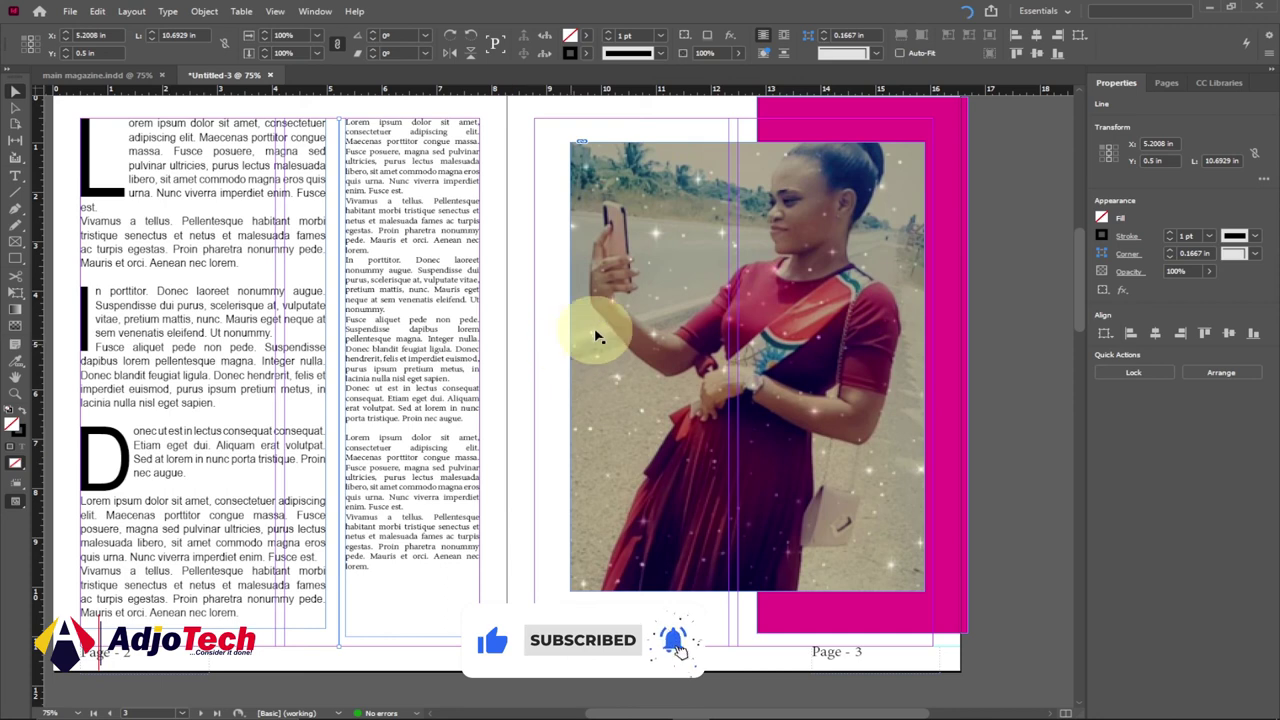
Extend the photo frame's left edge to page 3's left margin, making the frame about 7.12 in wide.
left_click(642, 328)
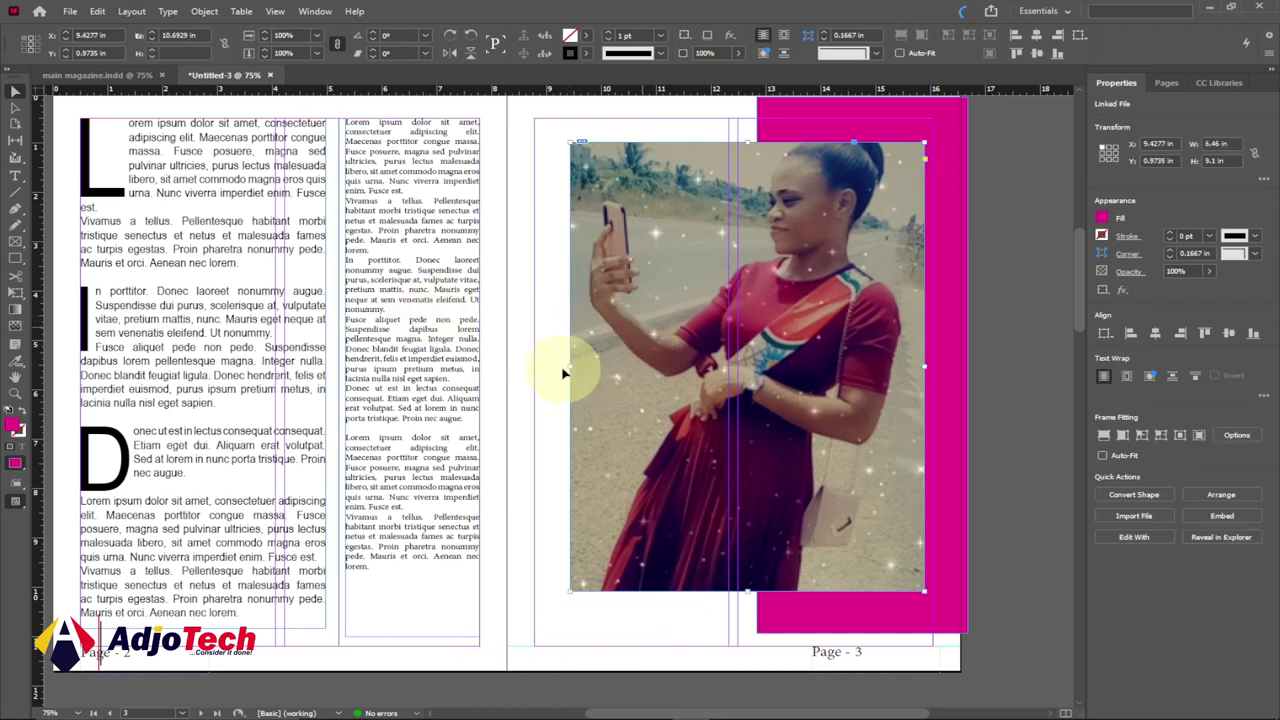
left_click_drag(562, 367, 535, 365)
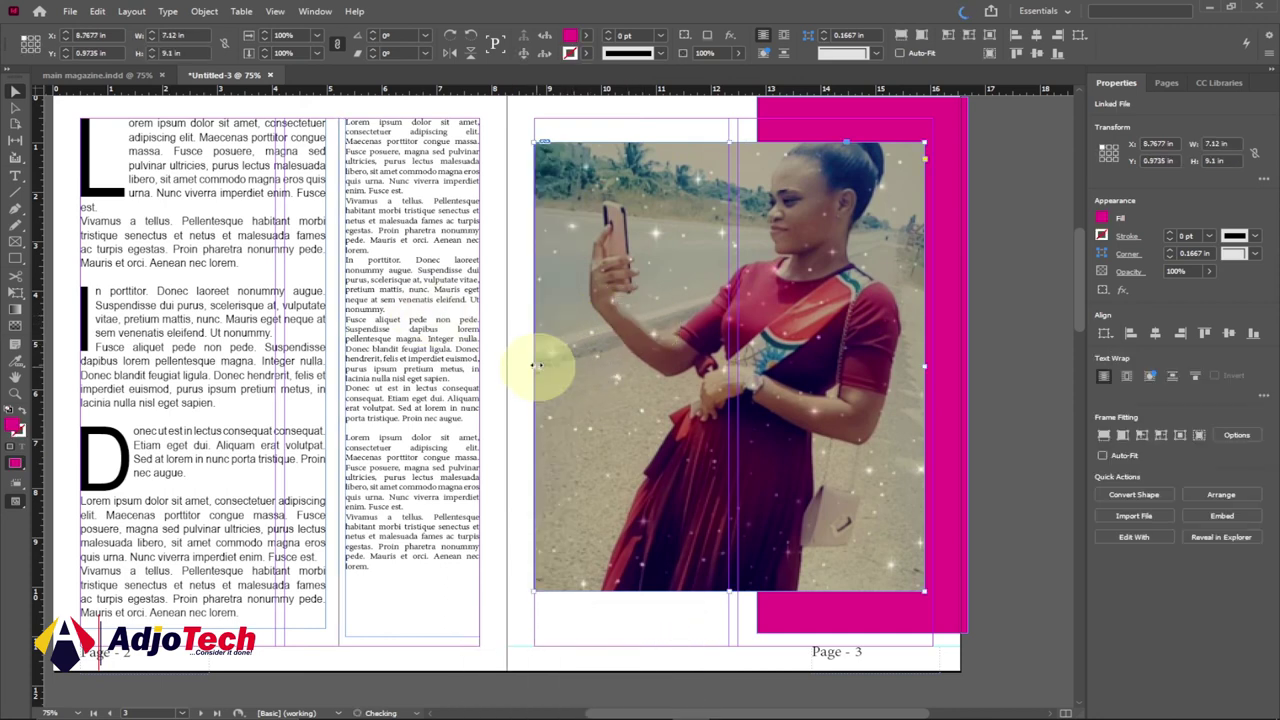
Switch to main magazine.indd and examine how its personal profile spreads arrange photos, color blocks and text columns.
left_click(107, 76)
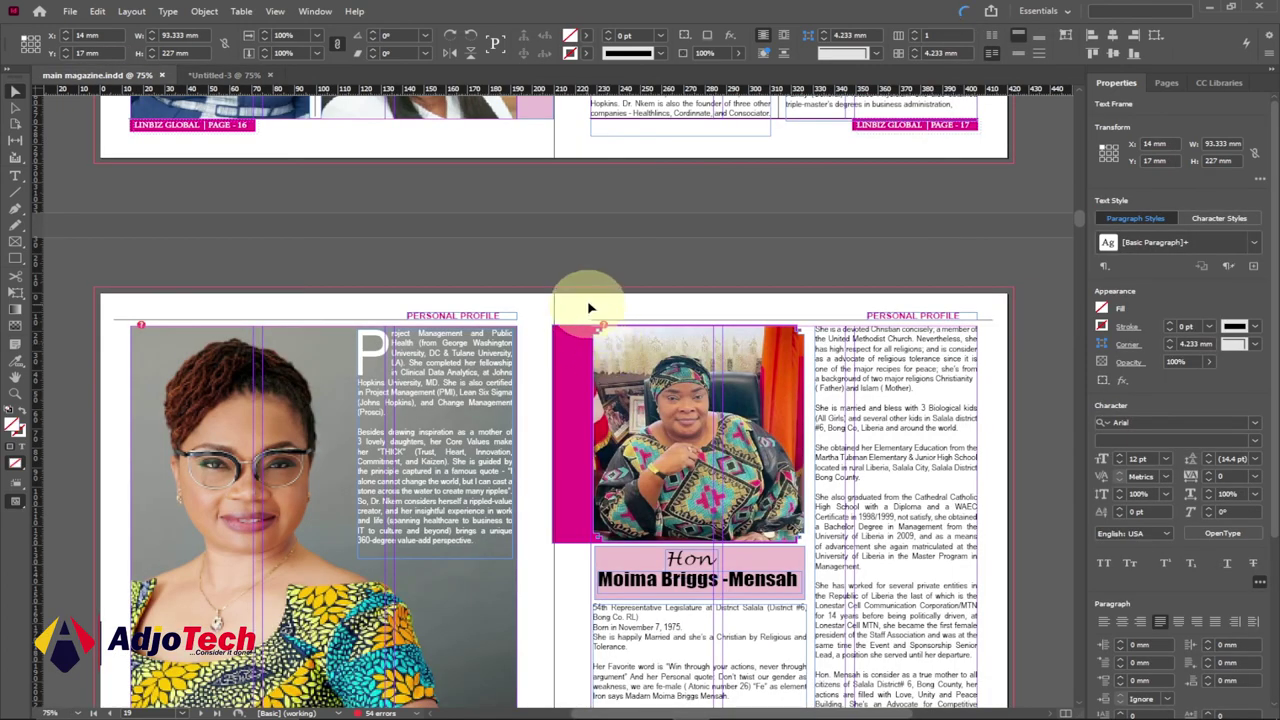
scroll(590, 310, "up", 6)
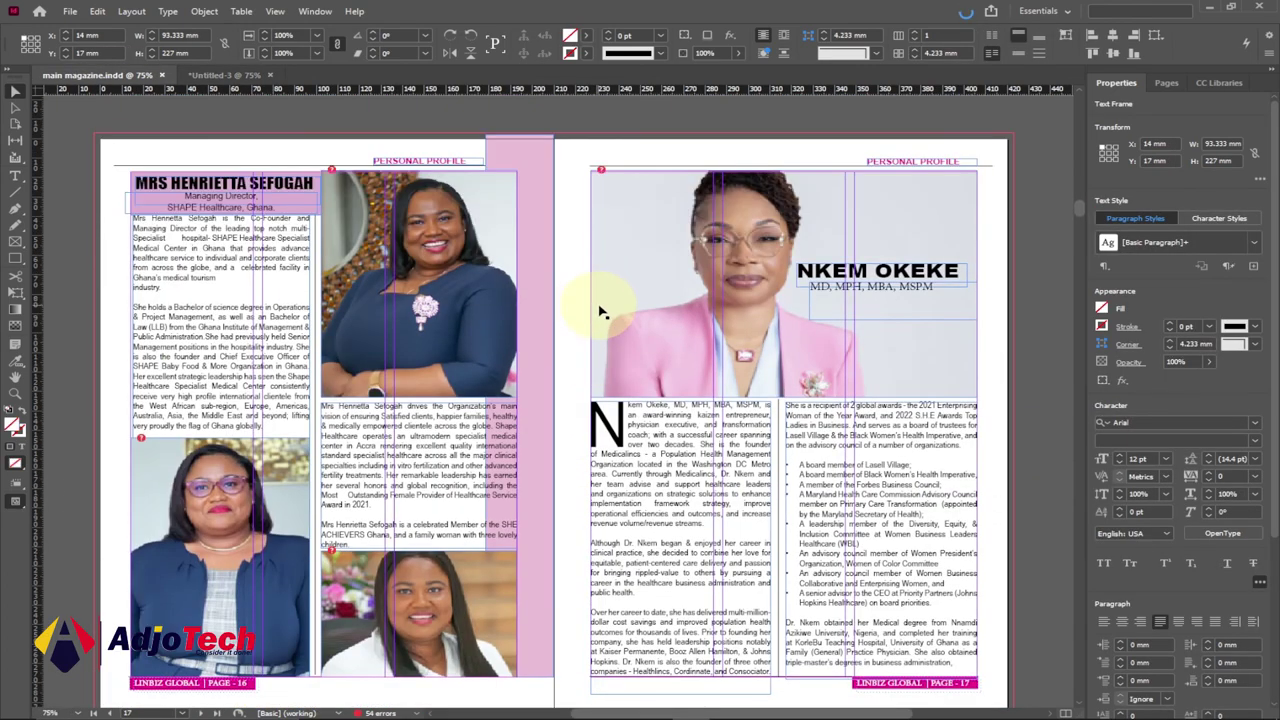
scroll(606, 316, "up", 3)
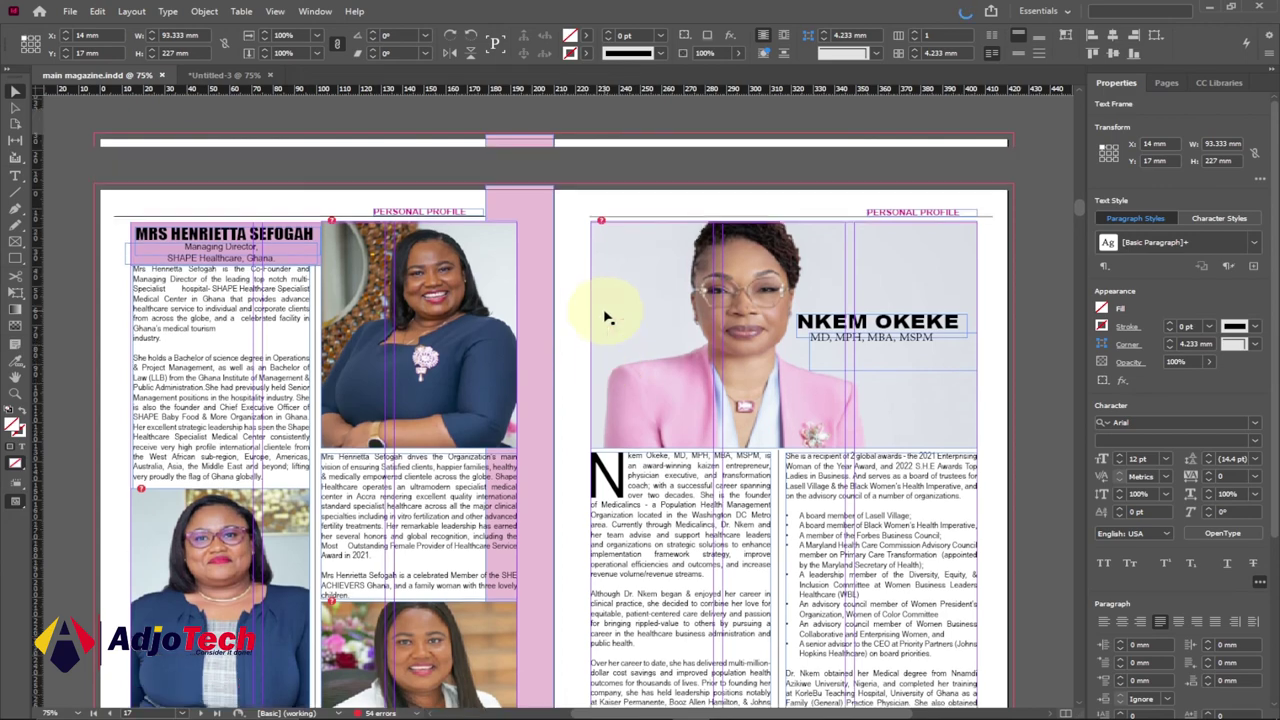
scroll(606, 316, "down", 8)
scroll(610, 315, "down", 4)
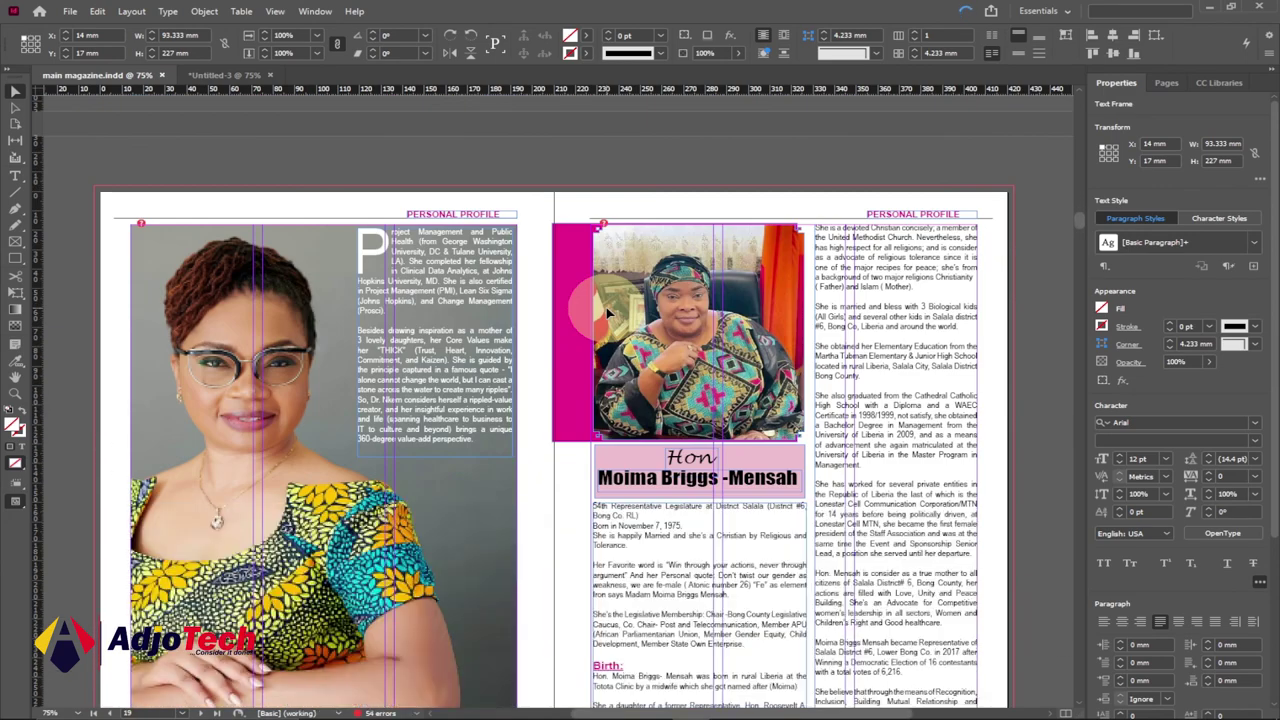
scroll(612, 318, "down", 3)
scroll(612, 318, "down", 15)
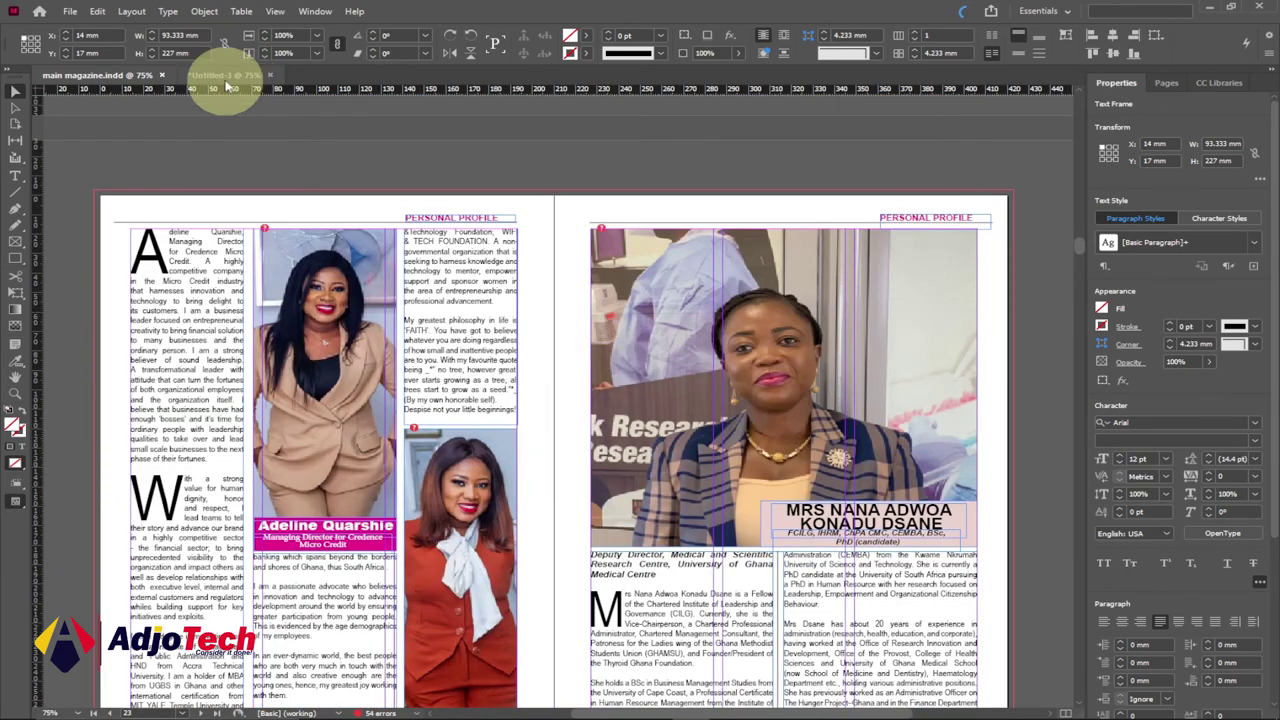
Return to the Untitled-3 document and turn on Overprint Preview to review the page 2-3 spread.
left_click(222, 76)
scroll(520, 359, "up", 3)
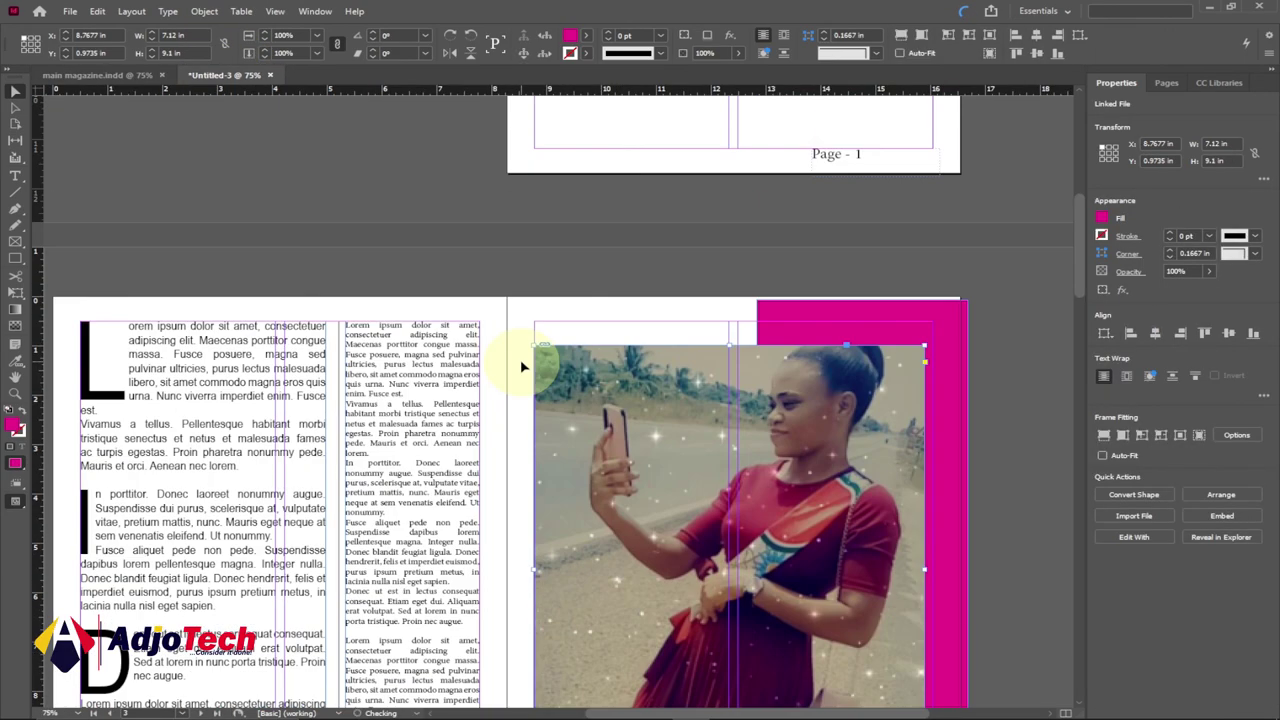
scroll(520, 359, "down", 3)
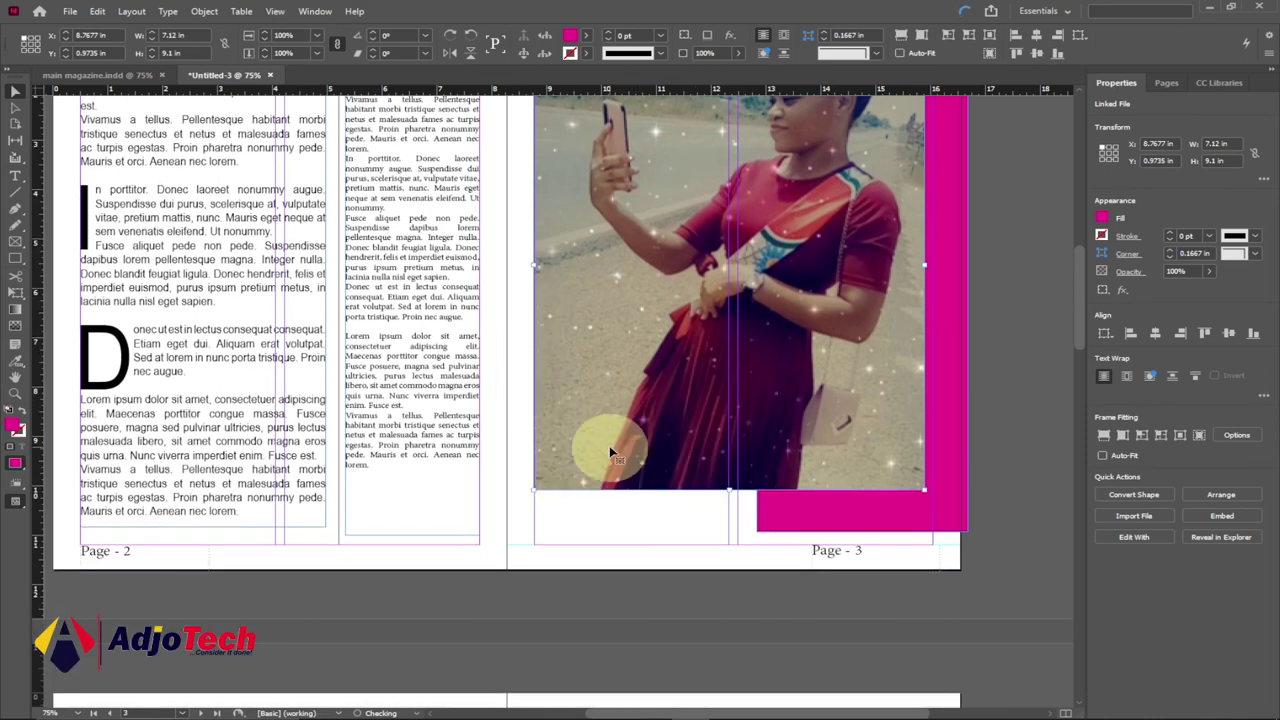
left_click(275, 12)
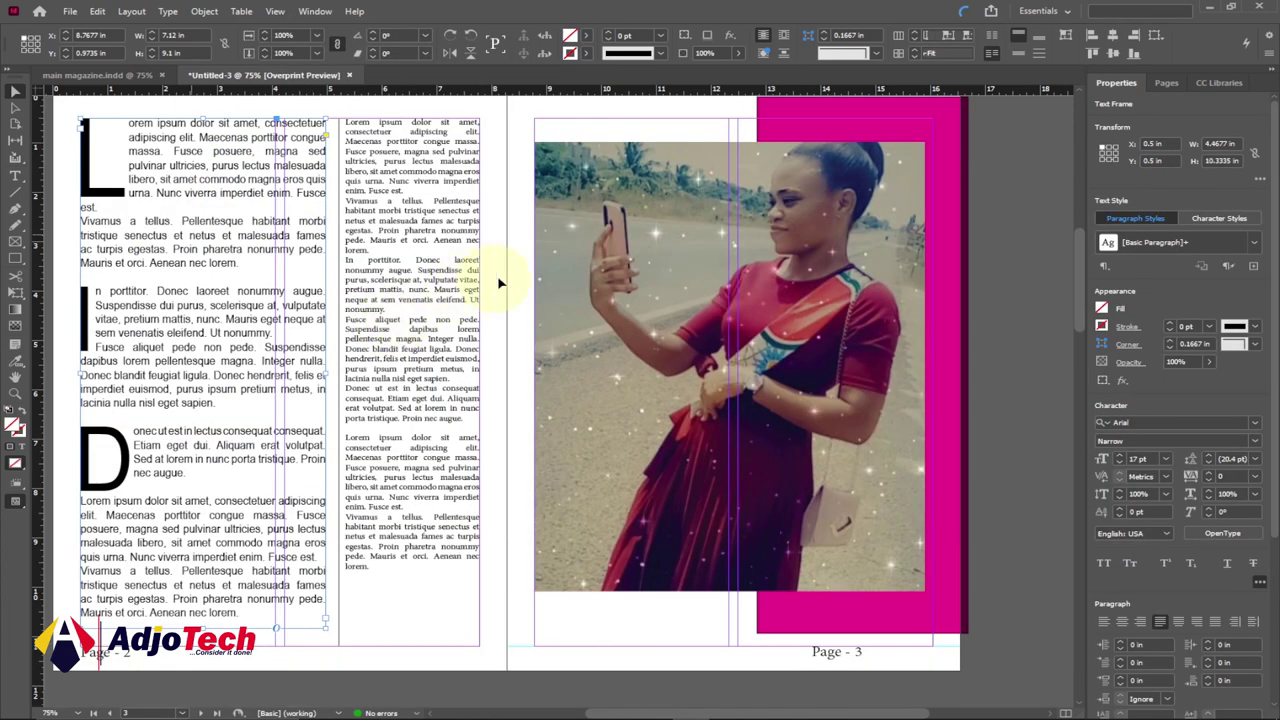
scroll(550, 283, "up", 1)
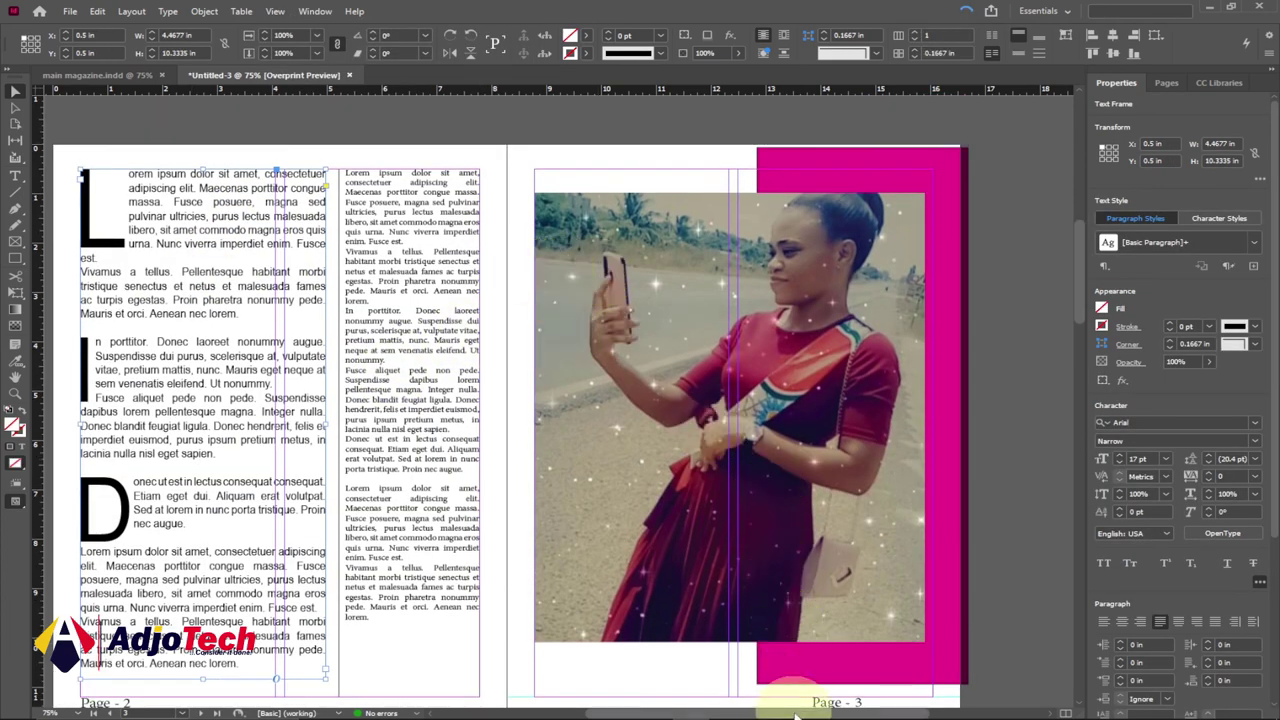
scroll(740, 625, "left", 2)
scroll(684, 600, "down", 1)
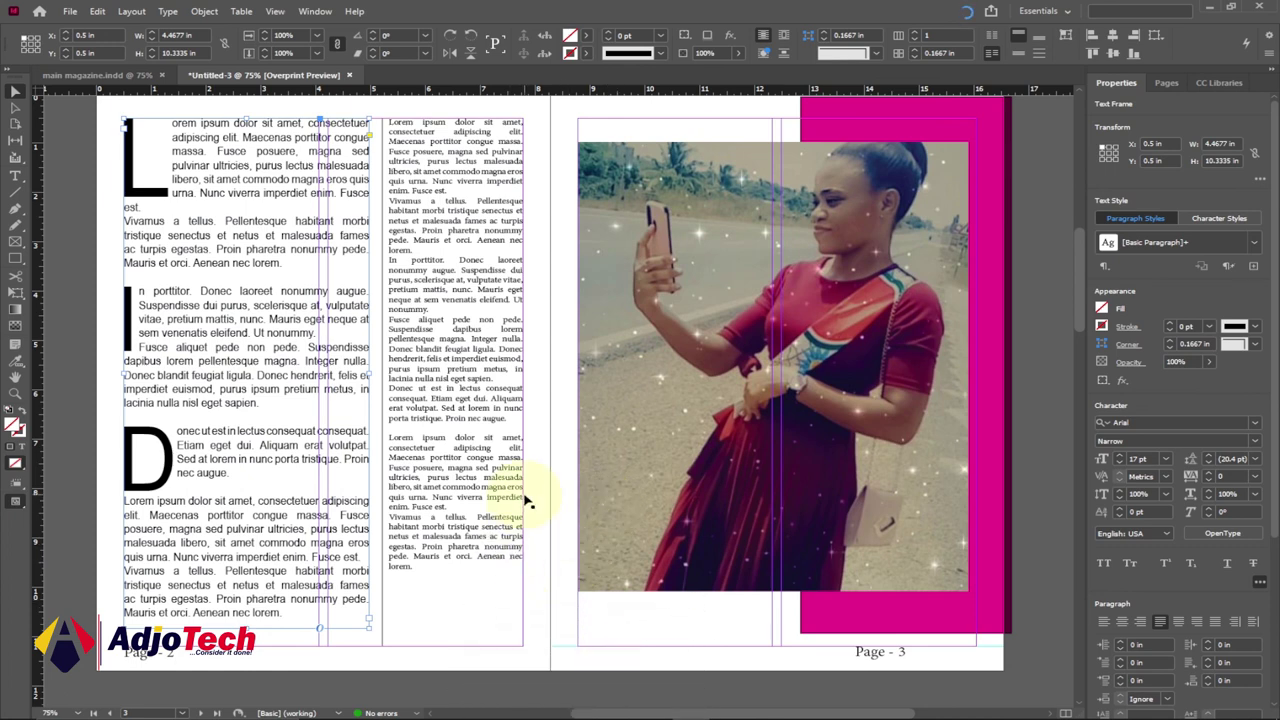
scroll(530, 500, "up", 2)
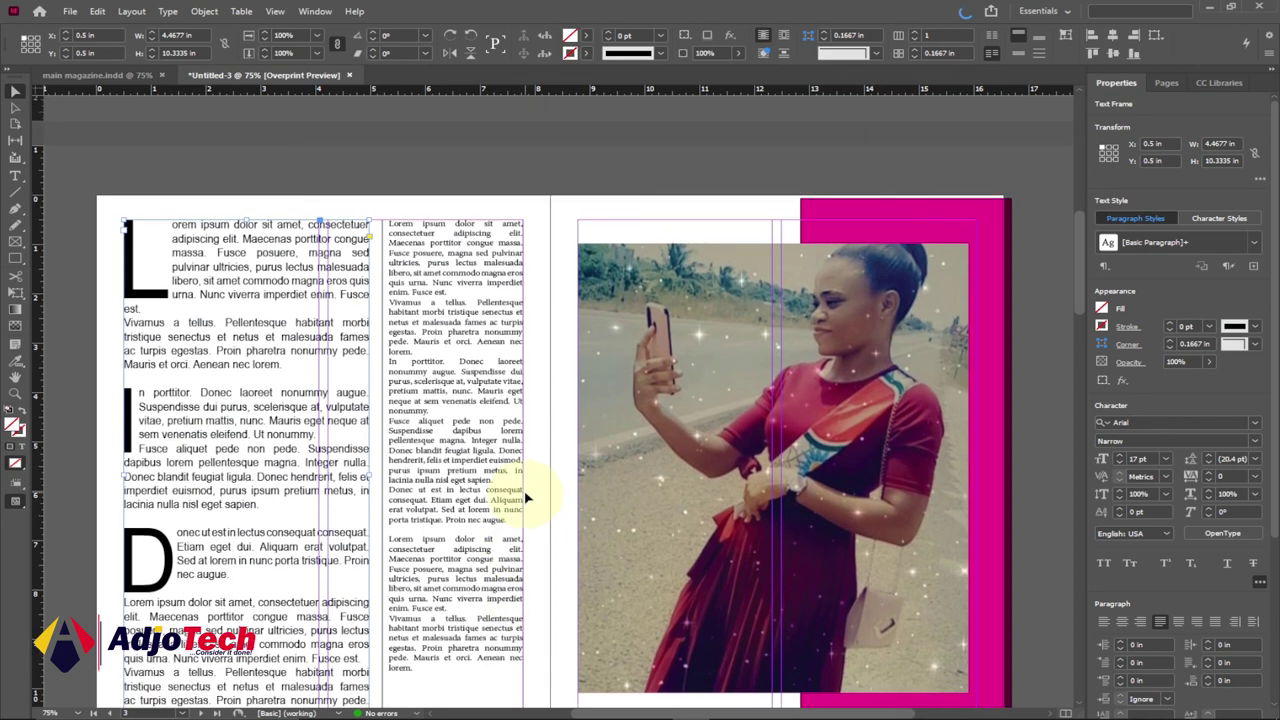